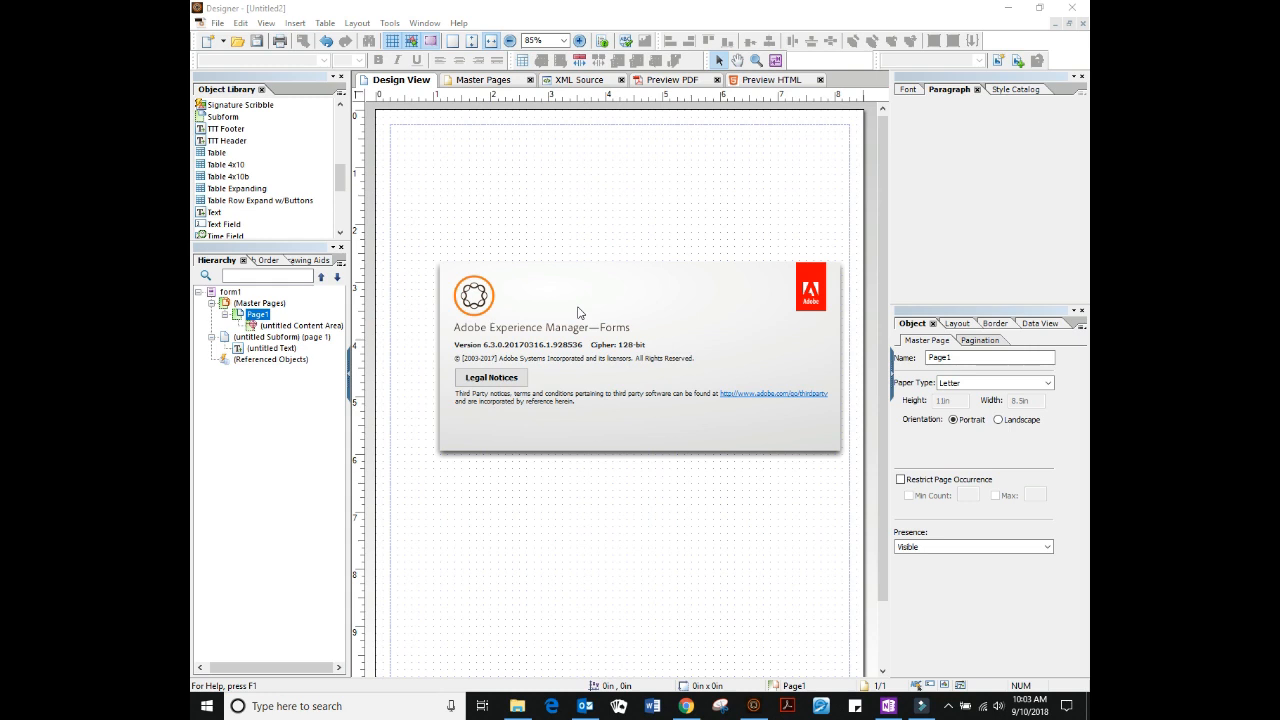
Dismiss the version splash, and place the TTT Header across the page's upper margin and the TTT Footer near its lower end.
{"action": "left_click", "coordinate": [221, 20]}
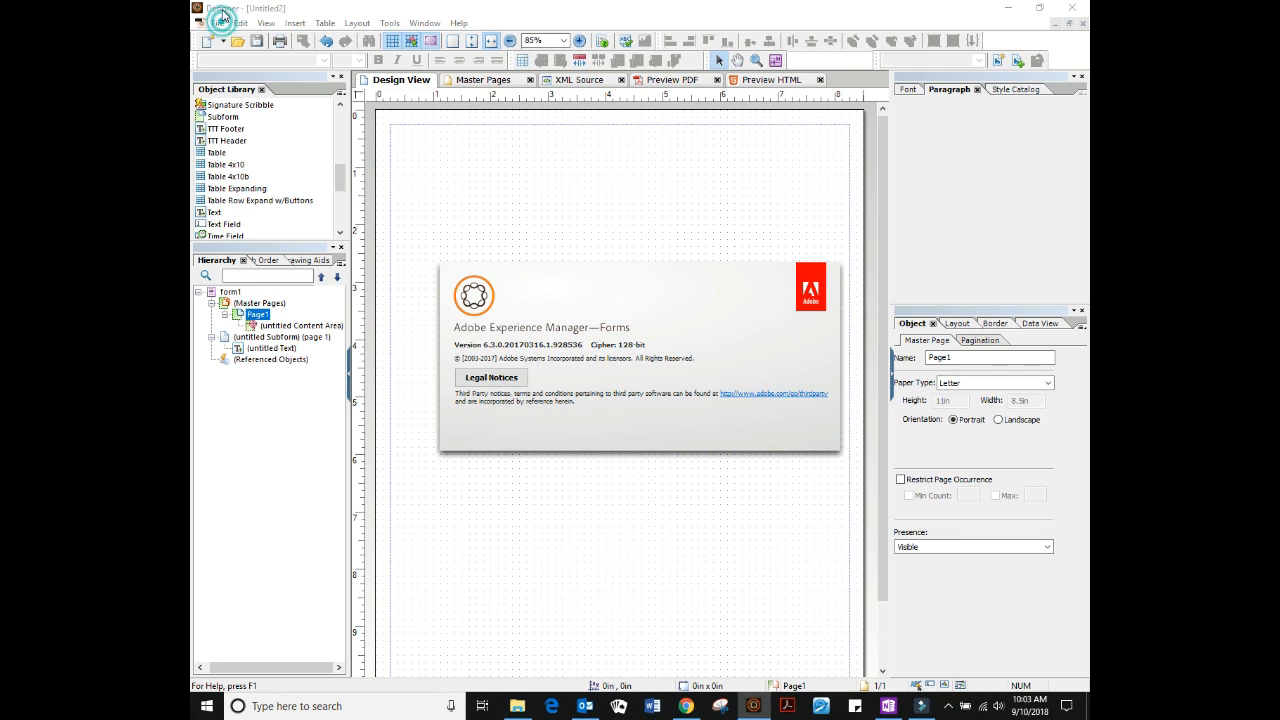
{"action": "left_click", "coordinate": [692, 316]}
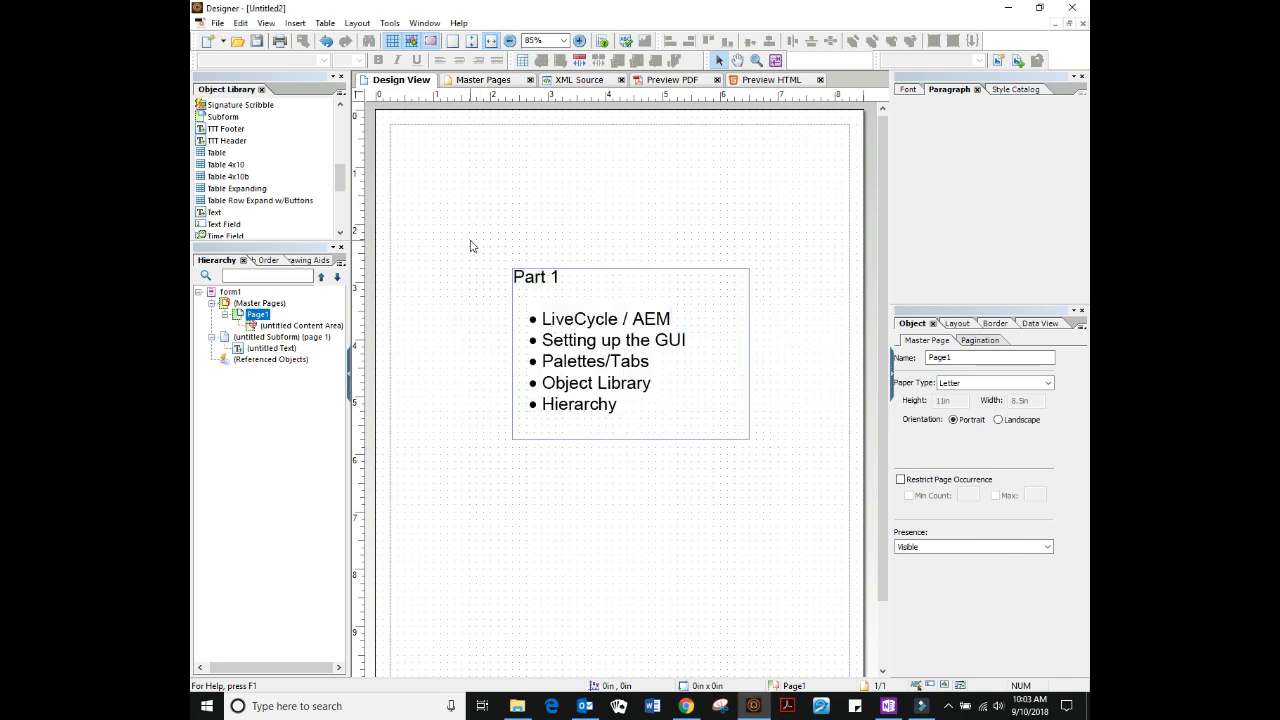
{"action": "mouse_move", "coordinate": [340, 178]}
{"action": "left_mouse_down"}
{"action": "mouse_move", "coordinate": [338, 222]}
{"action": "mouse_move", "coordinate": [336, 142]}
{"action": "mouse_move", "coordinate": [340, 179]}
{"action": "mouse_move", "coordinate": [336, 165]}
{"action": "left_mouse_up"}
{"action": "left_click_drag", "start_coordinate": [226, 205], "coordinate": [474, 152]}
{"action": "left_click_drag", "start_coordinate": [412, 362], "coordinate": [559, 628]}
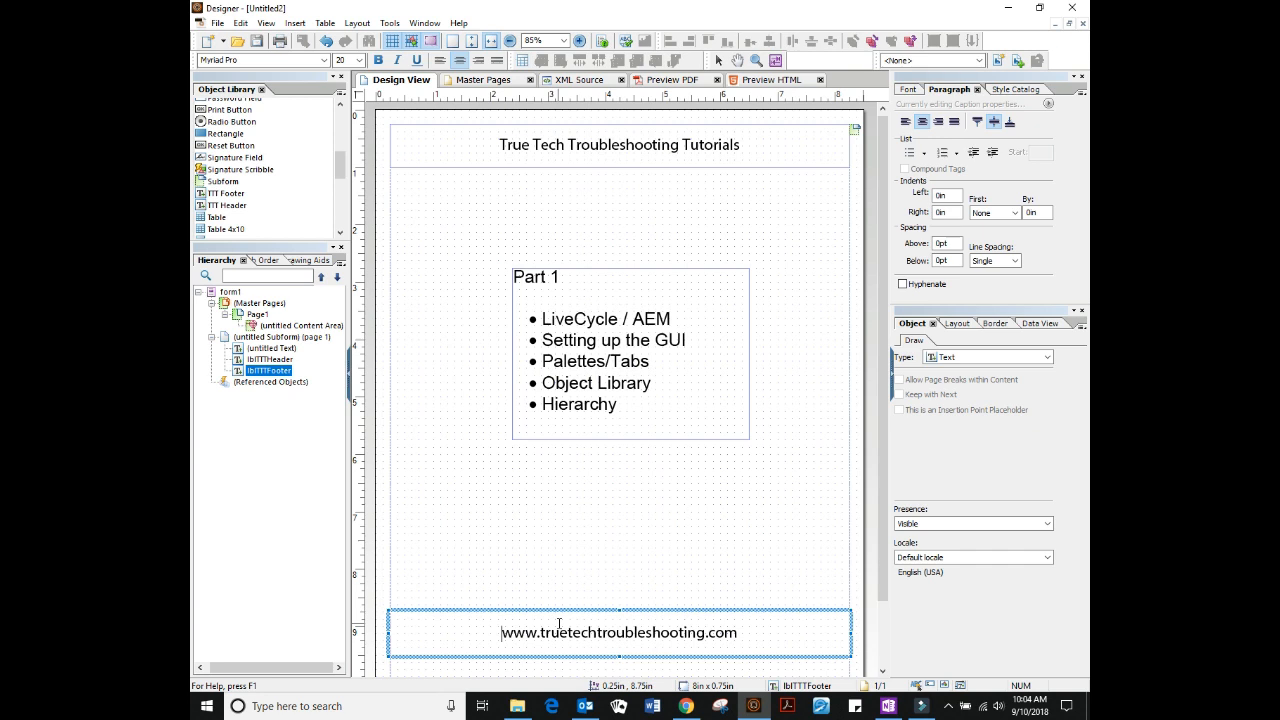
Delete the "LiveCycle / AEM" bullet, including its empty line, from the Part 1 text box.
{"action": "left_click_drag", "start_coordinate": [637, 326], "coordinate": [671, 320]}
{"action": "double_click", "coordinate": [645, 325]}
{"action": "key", "text": "ctrl+a"}
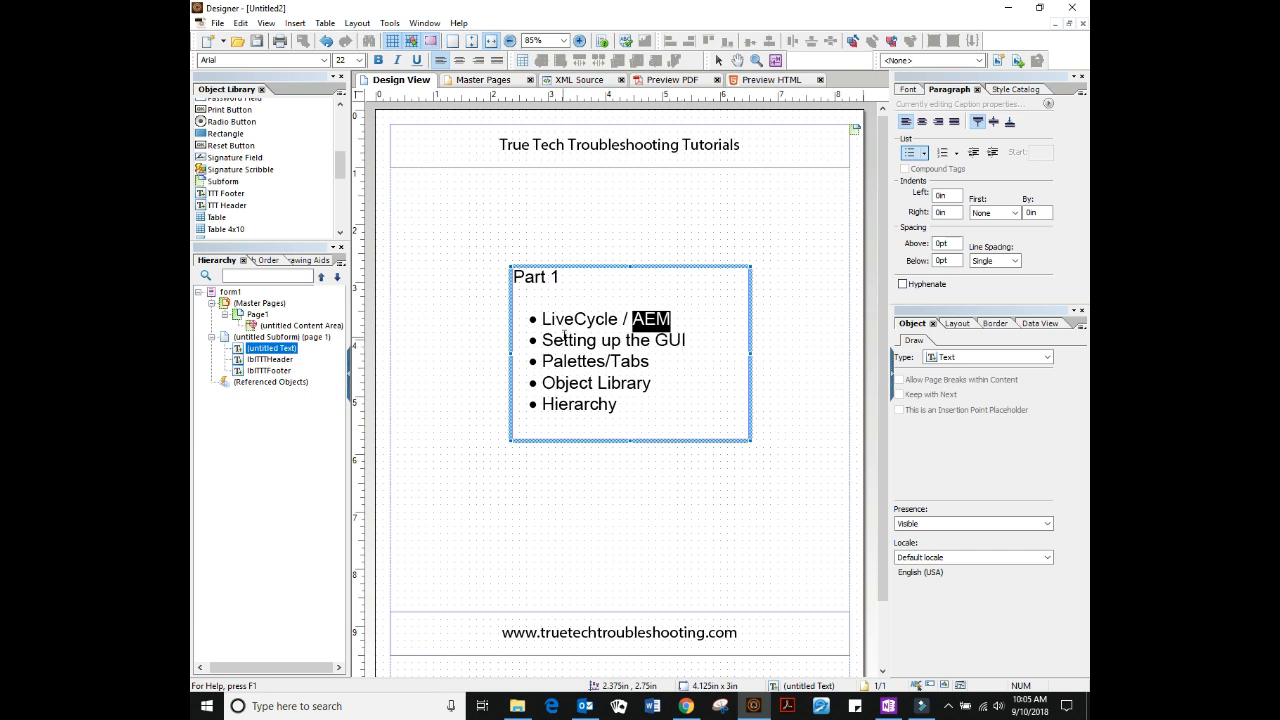
{"action": "left_click_drag", "start_coordinate": [618, 319], "coordinate": [542, 320]}
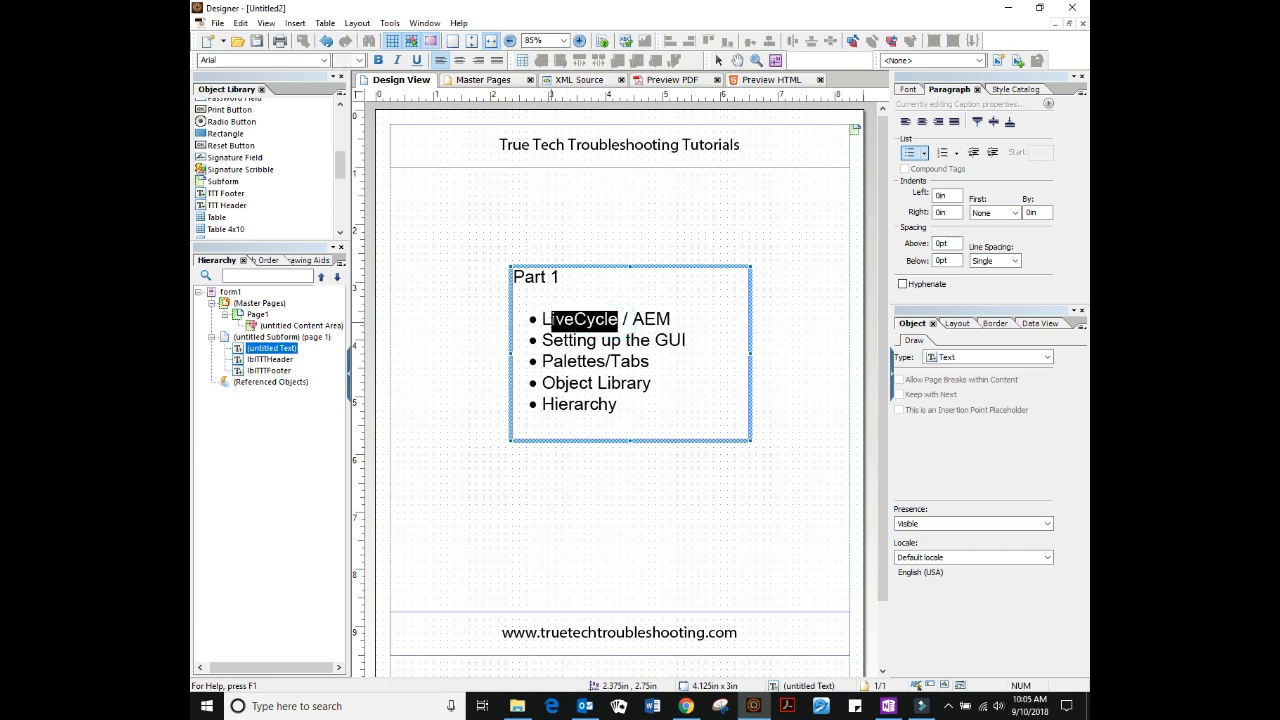
{"action": "left_click", "coordinate": [630, 302]}
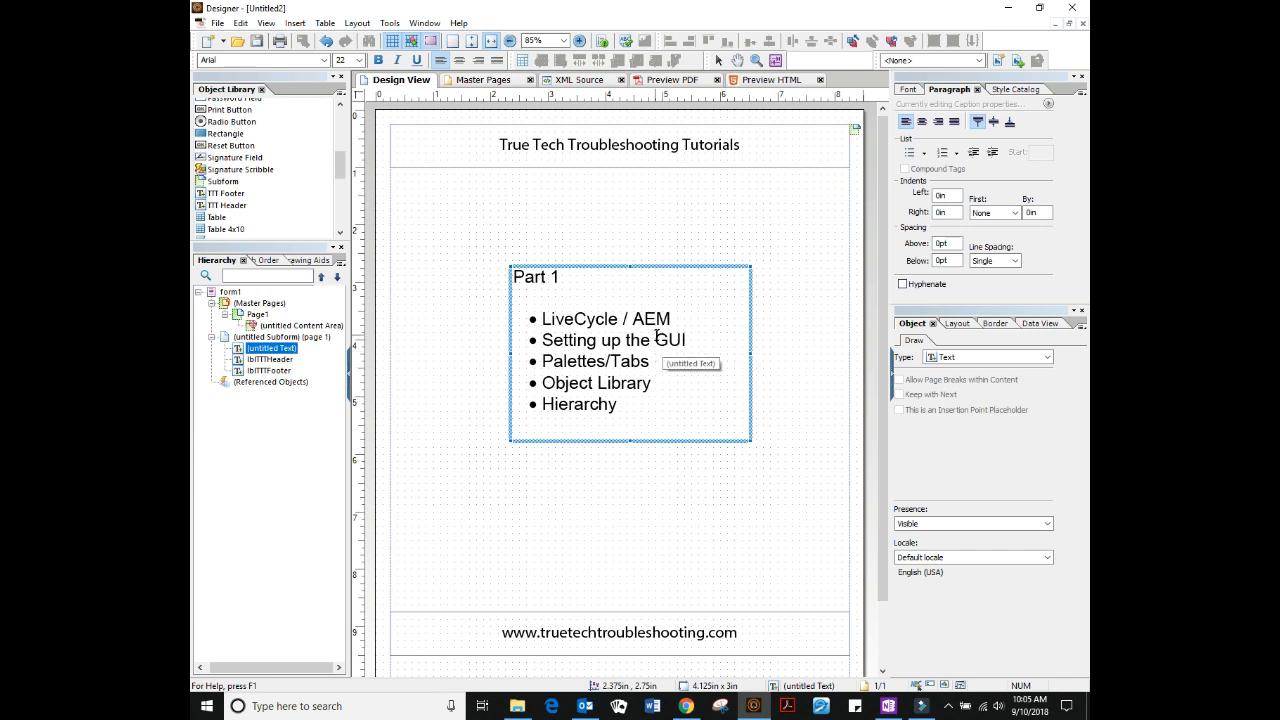
{"action": "left_click_drag", "start_coordinate": [674, 320], "coordinate": [513, 320]}
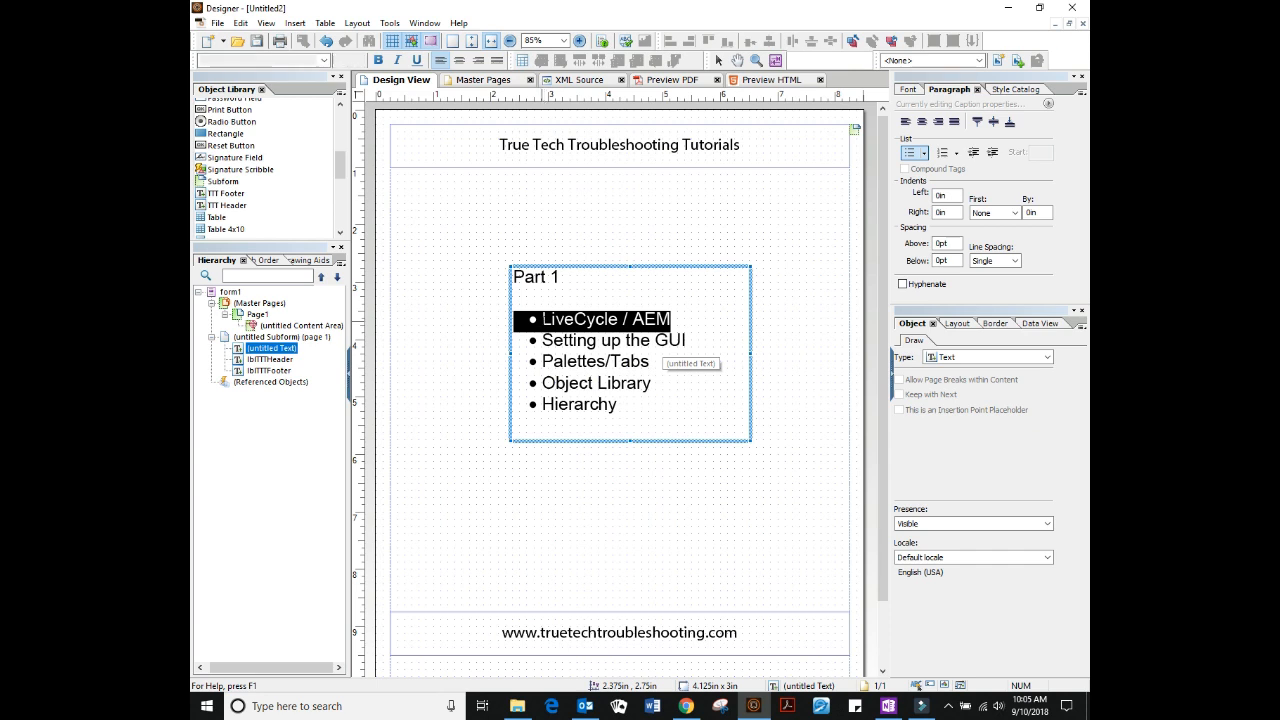
{"action": "key", "text": "Delete"}
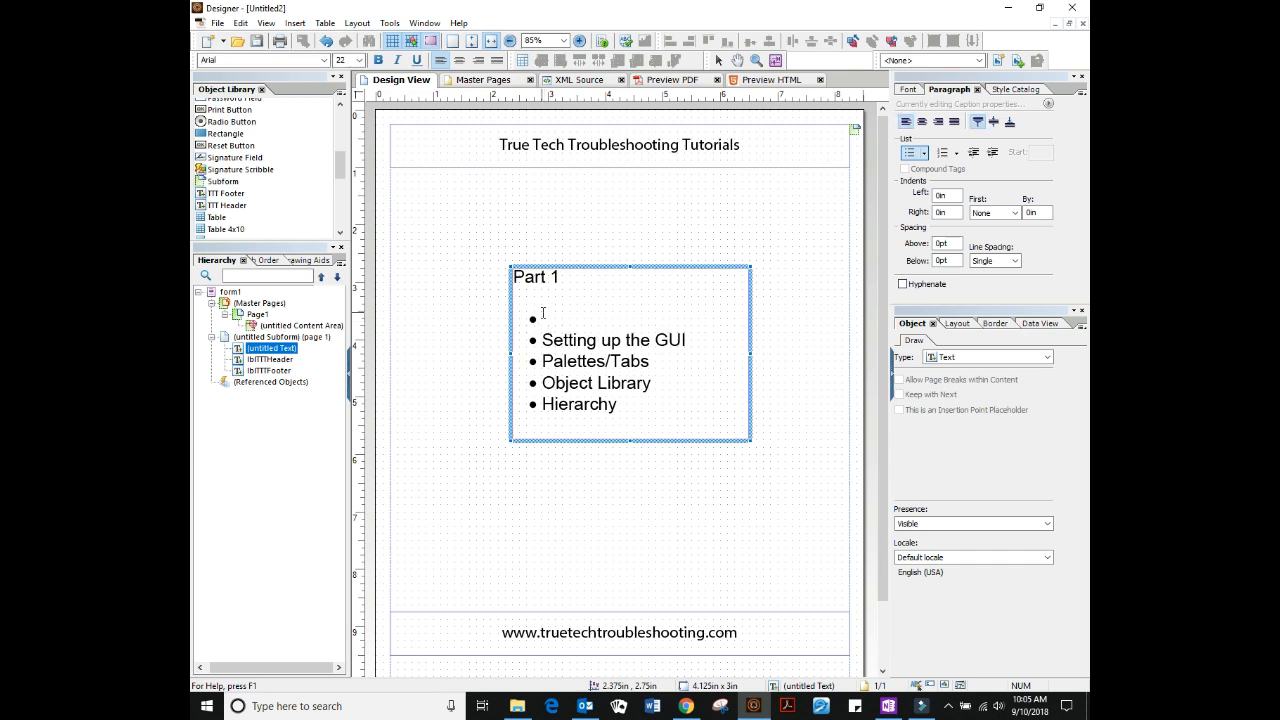
{"action": "key", "text": "Delete"}
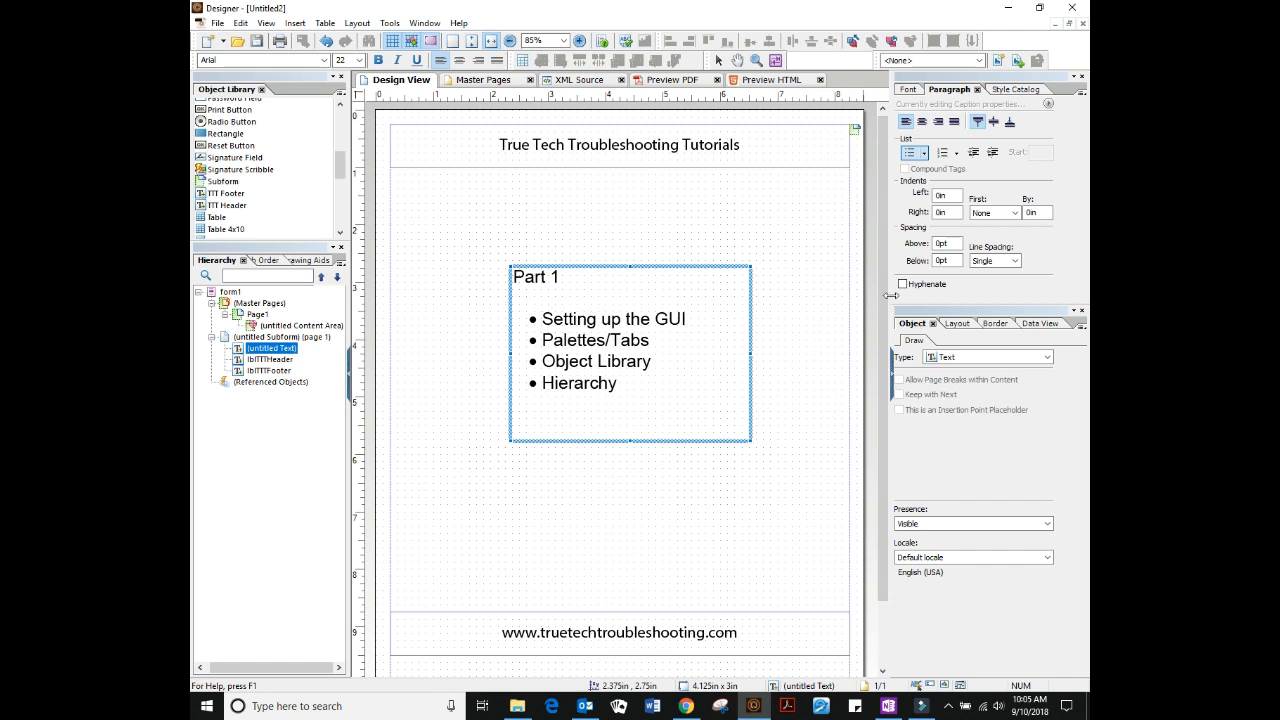
Widen the design area slightly and hide the Table, Styles, Layout, Text Formatting and Tools toolbars.
{"action": "left_click_drag", "start_coordinate": [892, 294], "coordinate": [905, 295]}
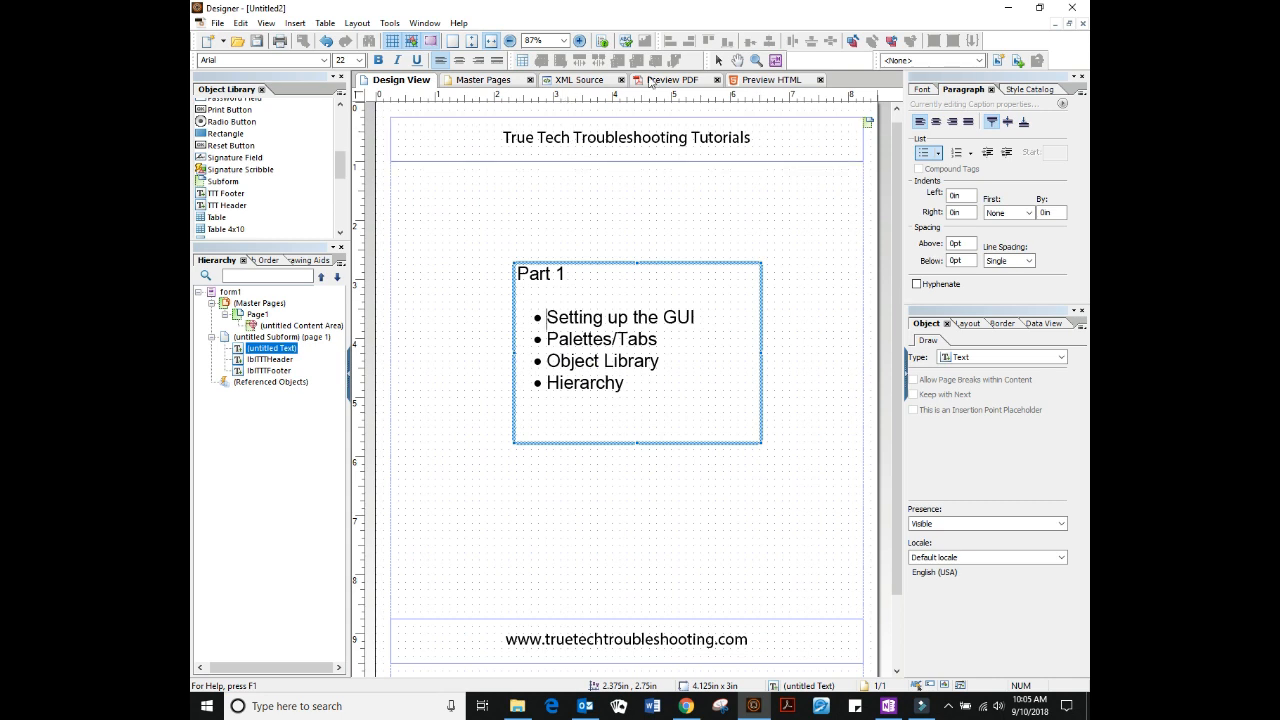
{"action": "right_click", "coordinate": [808, 62]}
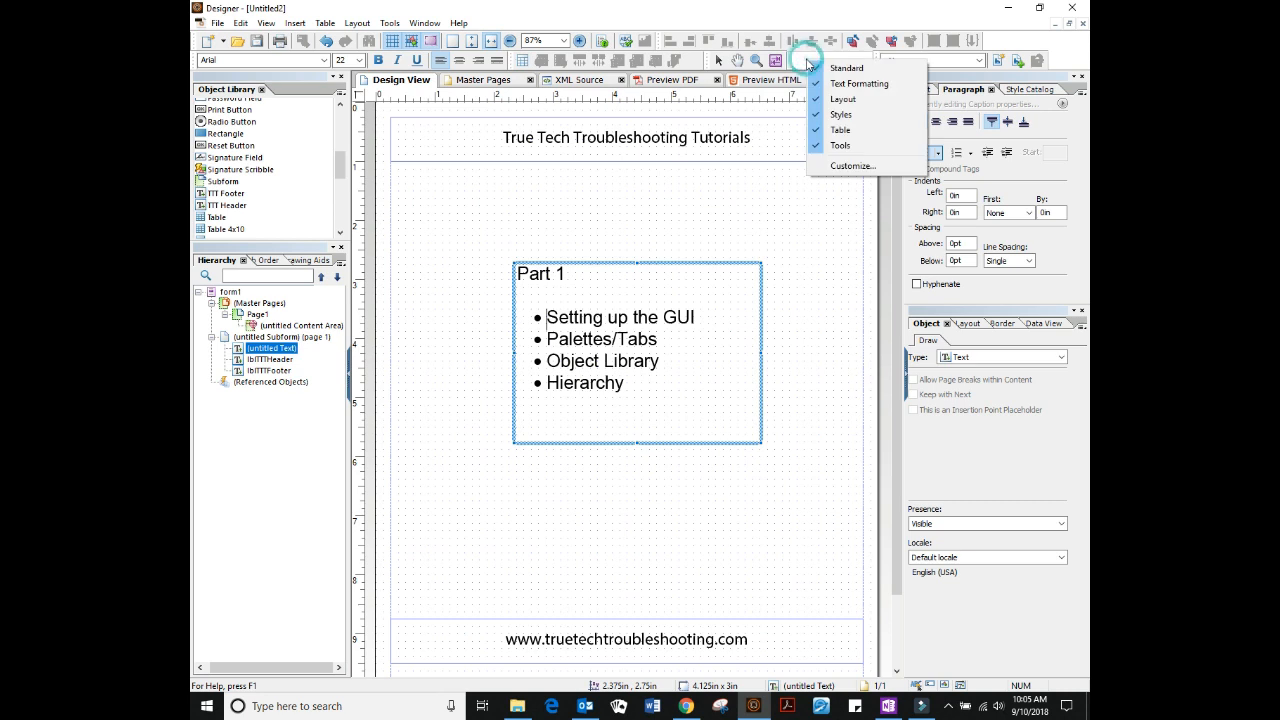
{"action": "left_click", "coordinate": [840, 130]}
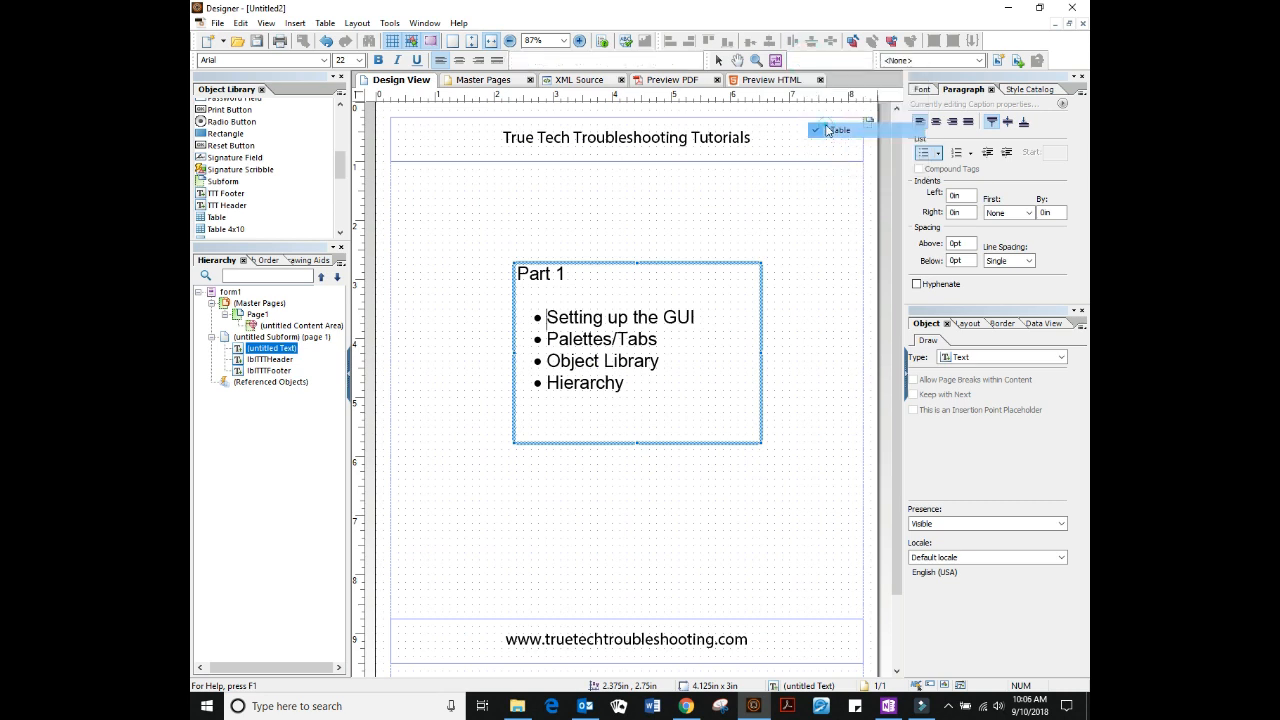
{"action": "right_click", "coordinate": [833, 62]}
{"action": "left_click", "coordinate": [850, 114]}
{"action": "right_click", "coordinate": [829, 58]}
{"action": "left_click", "coordinate": [846, 99]}
{"action": "right_click", "coordinate": [829, 64]}
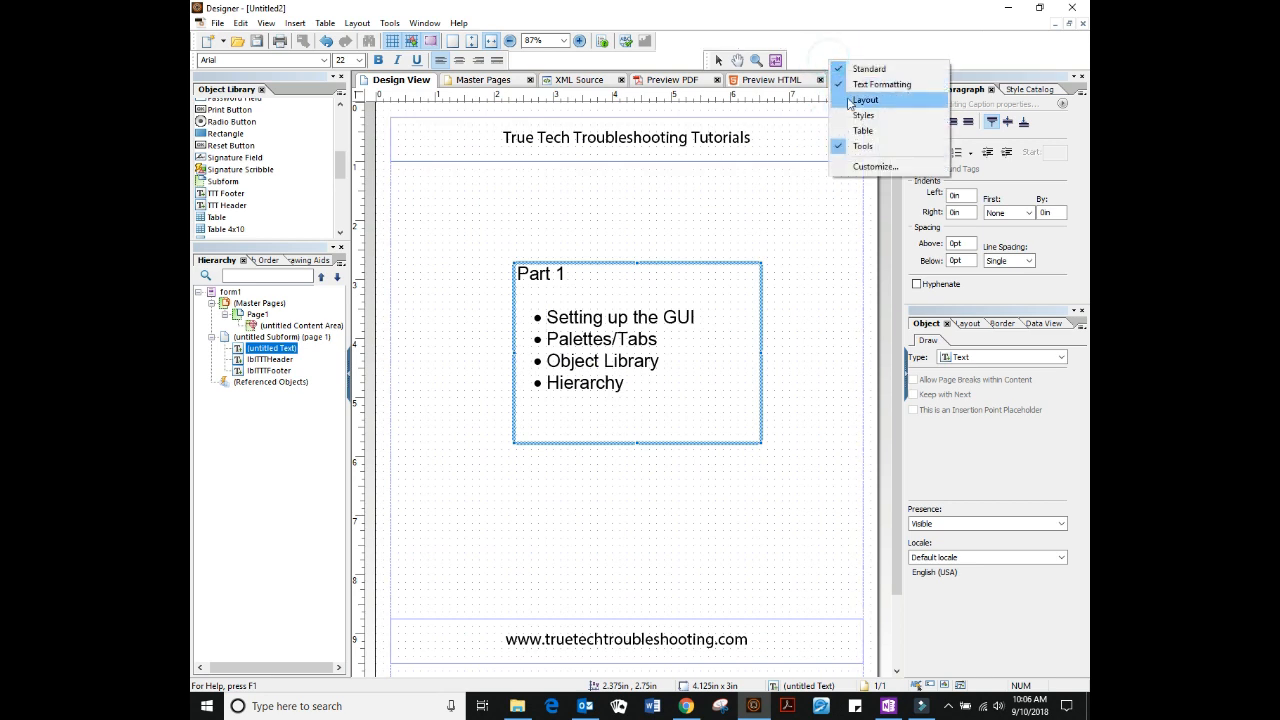
{"action": "left_click", "coordinate": [850, 82]}
{"action": "right_click", "coordinate": [830, 42]}
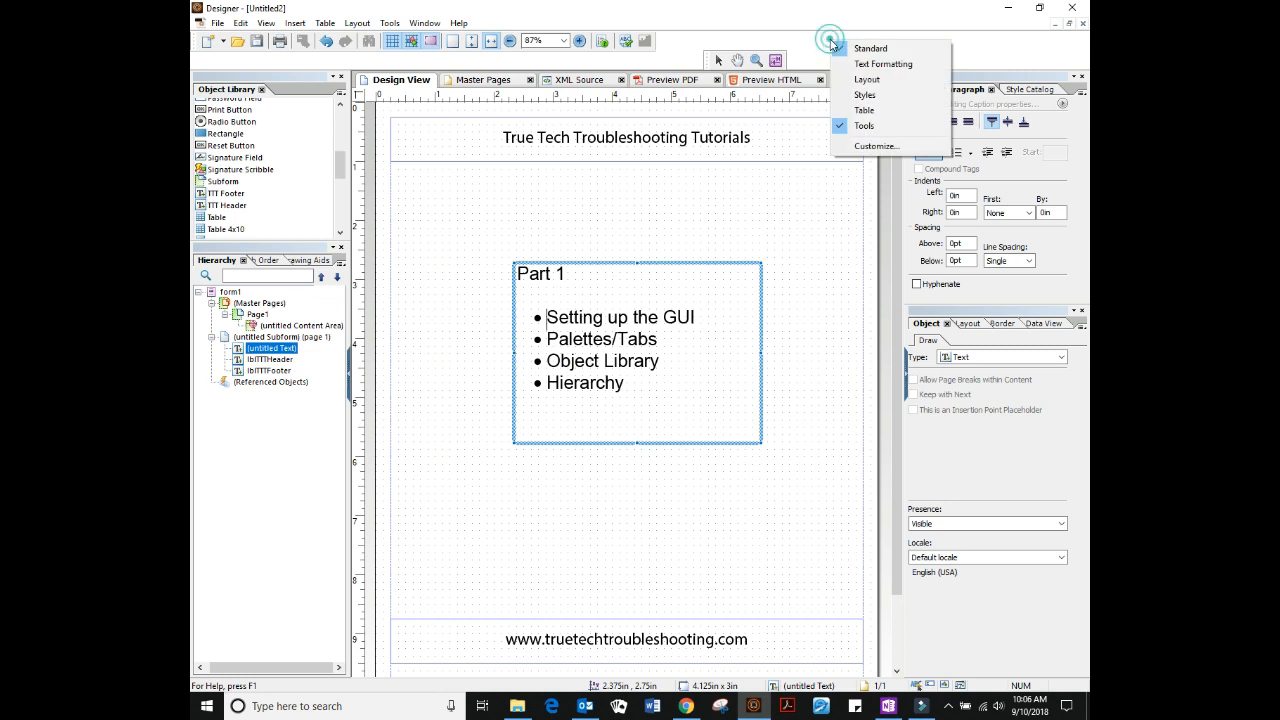
{"action": "left_click", "coordinate": [846, 125]}
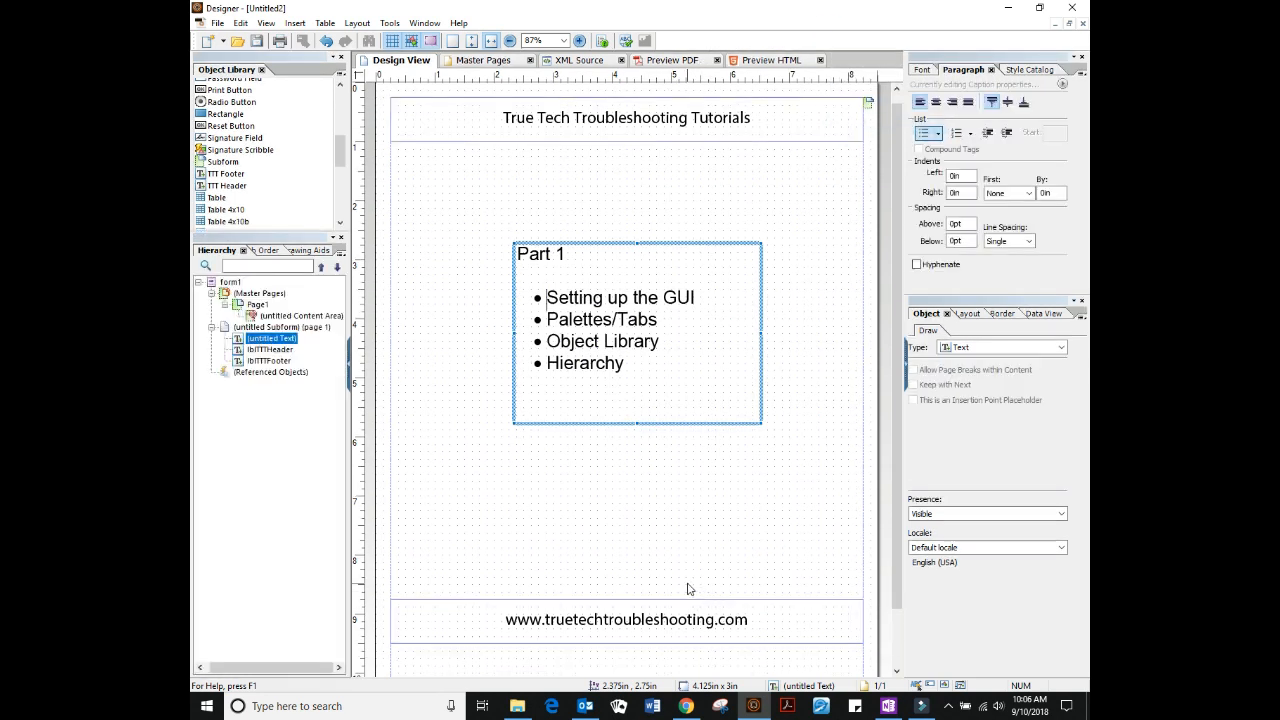
Display the Report palette and enlarge it so its contents can be read.
{"action": "left_click", "coordinate": [425, 23]}
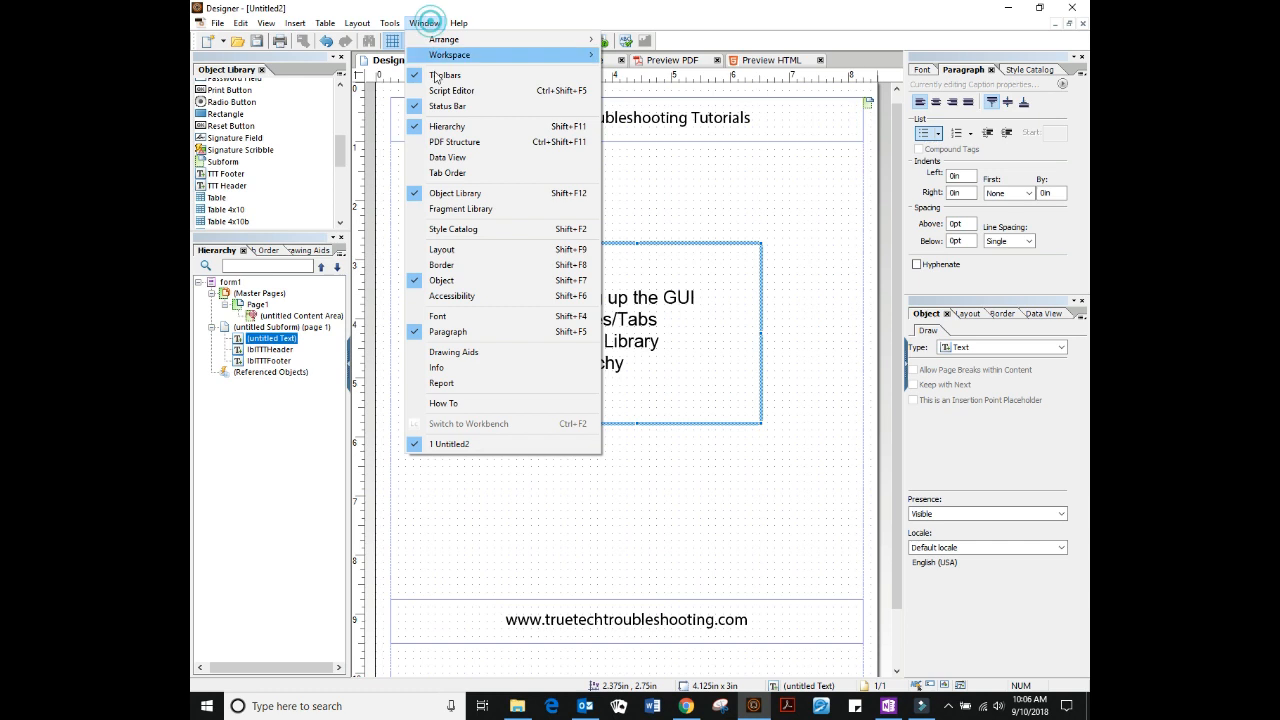
{"action": "left_click", "coordinate": [465, 385]}
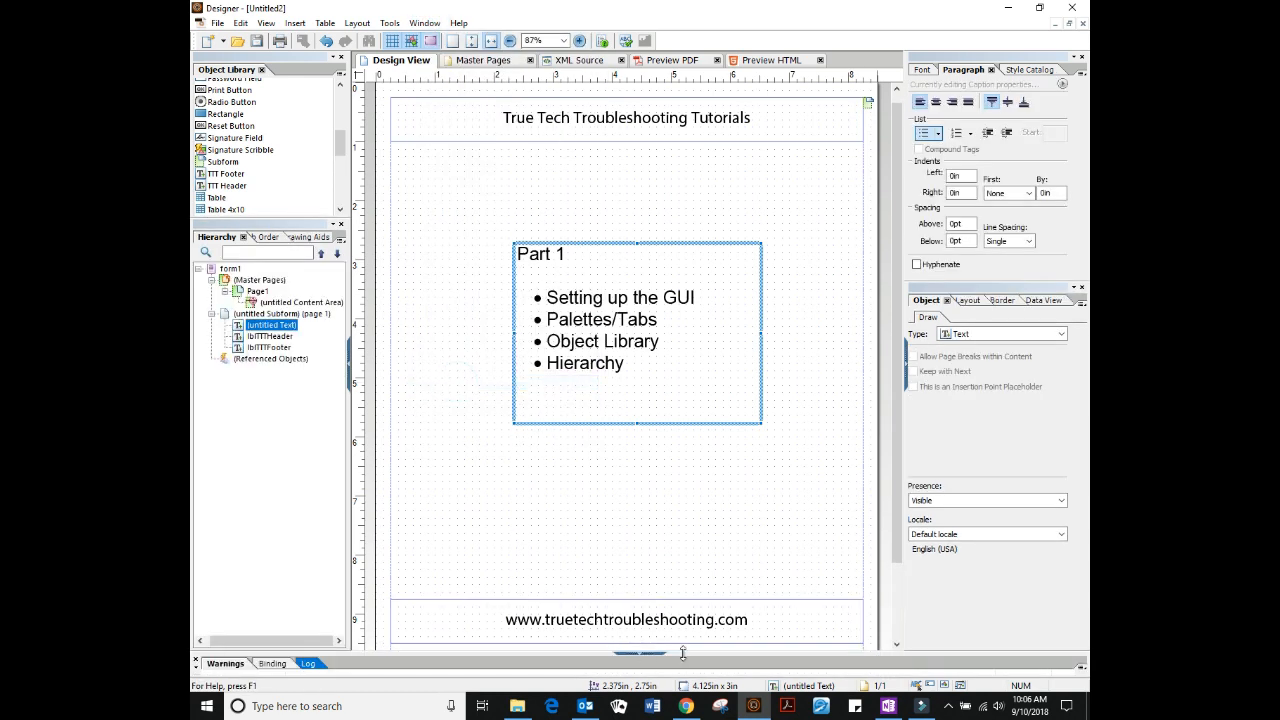
{"action": "left_click_drag", "start_coordinate": [680, 654], "coordinate": [689, 598]}
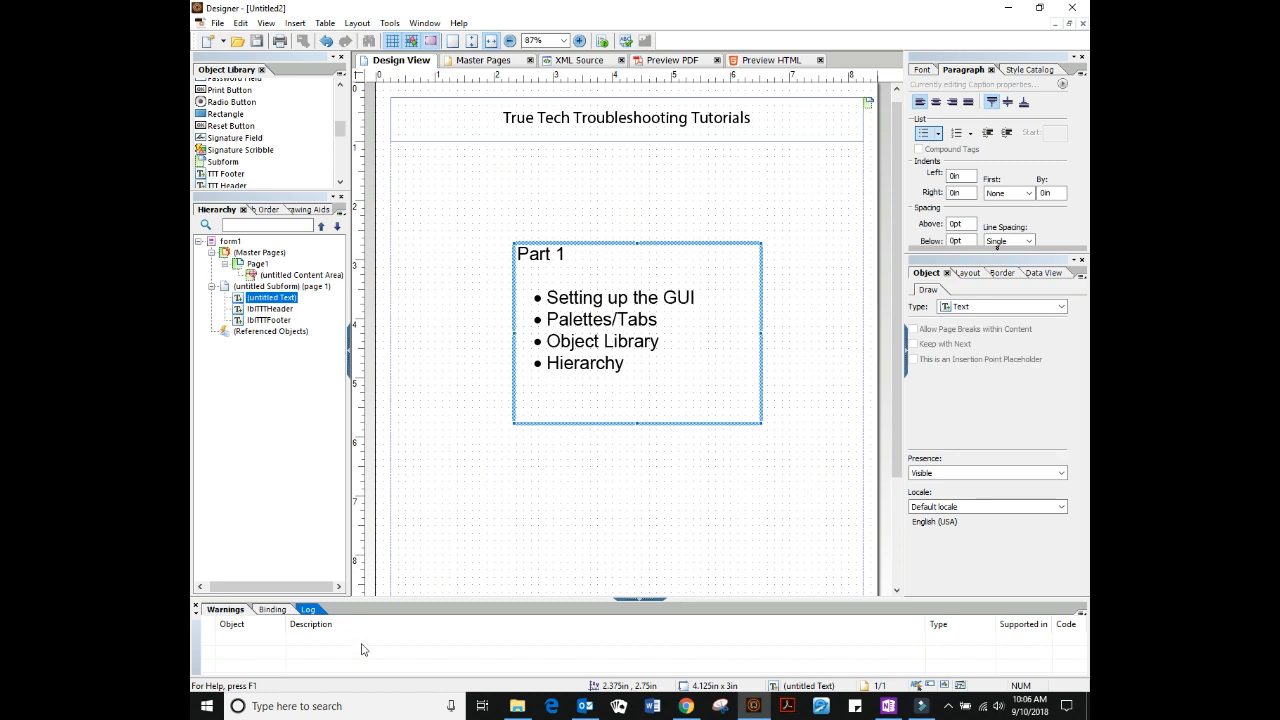
View the Log, Binding and Warnings sections of the report, and collapse the Report palette.
{"action": "left_click", "coordinate": [308, 609]}
{"action": "left_click", "coordinate": [272, 609]}
{"action": "left_click", "coordinate": [228, 610]}
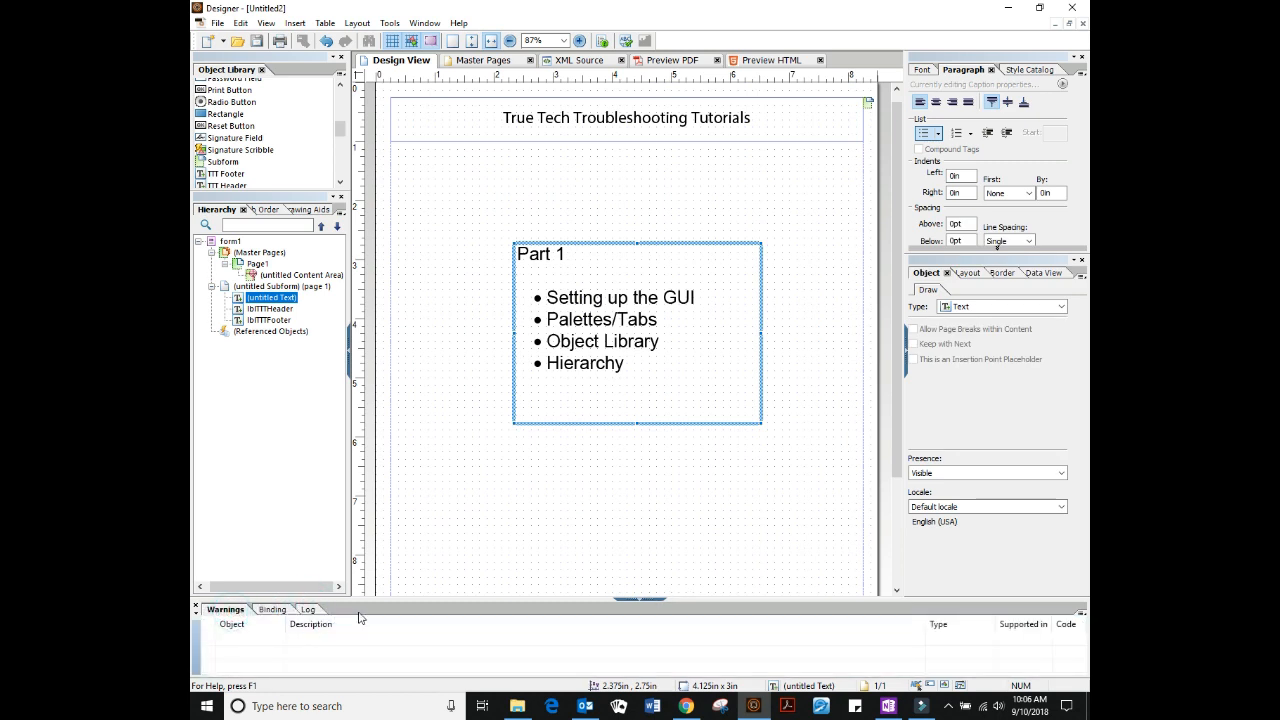
{"action": "left_click", "coordinate": [657, 597]}
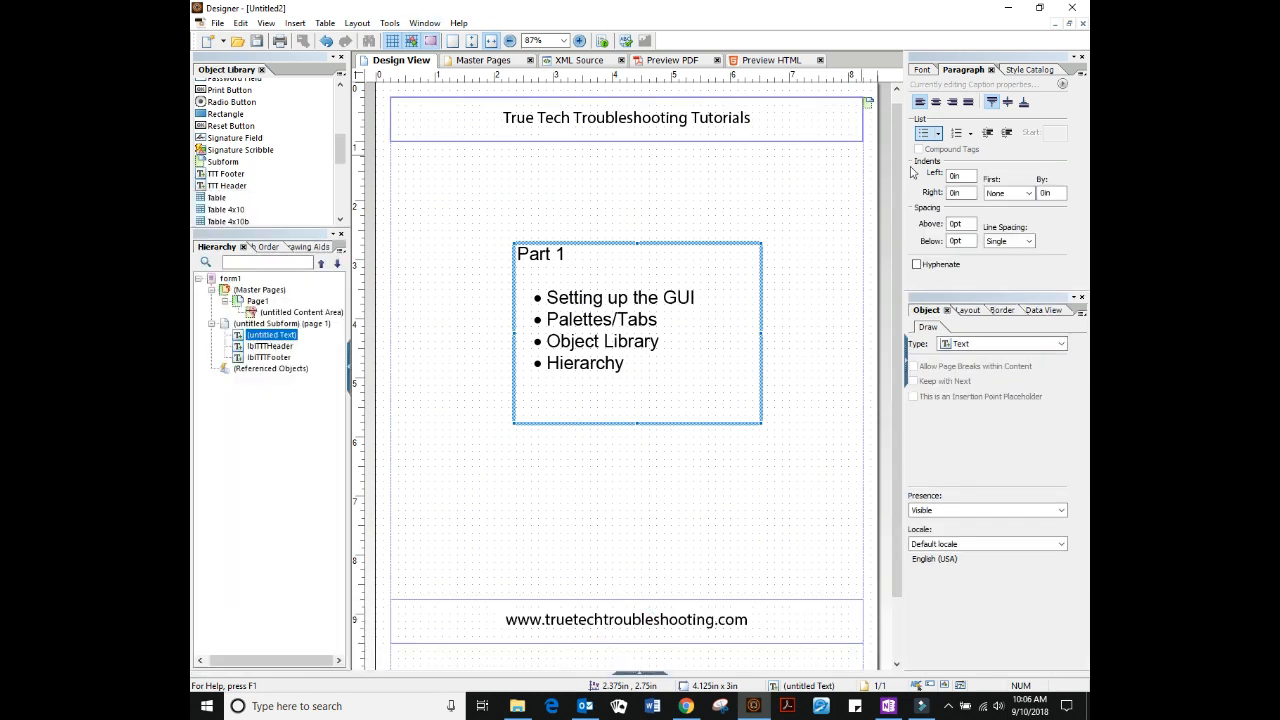
Look through the options in the Font, Paragraph and Style Catalog palettes and the list of available palettes.
{"action": "left_click", "coordinate": [921, 70]}
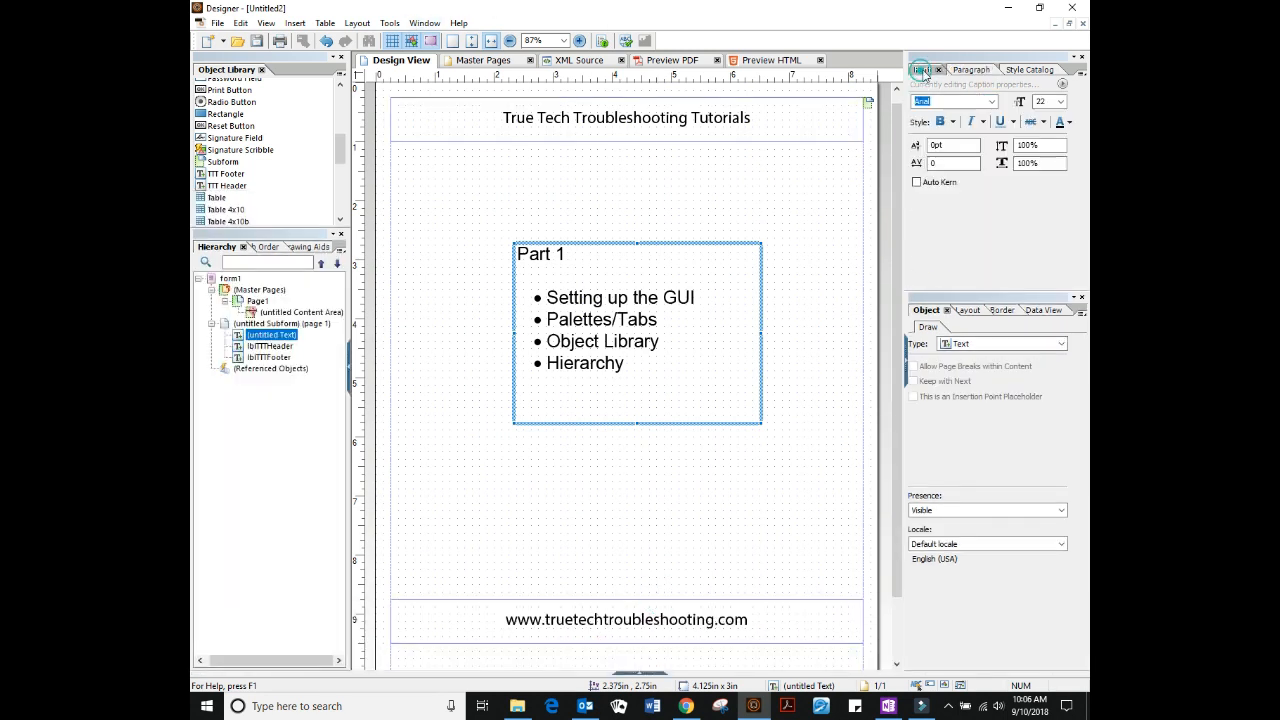
{"action": "left_click", "coordinate": [972, 71]}
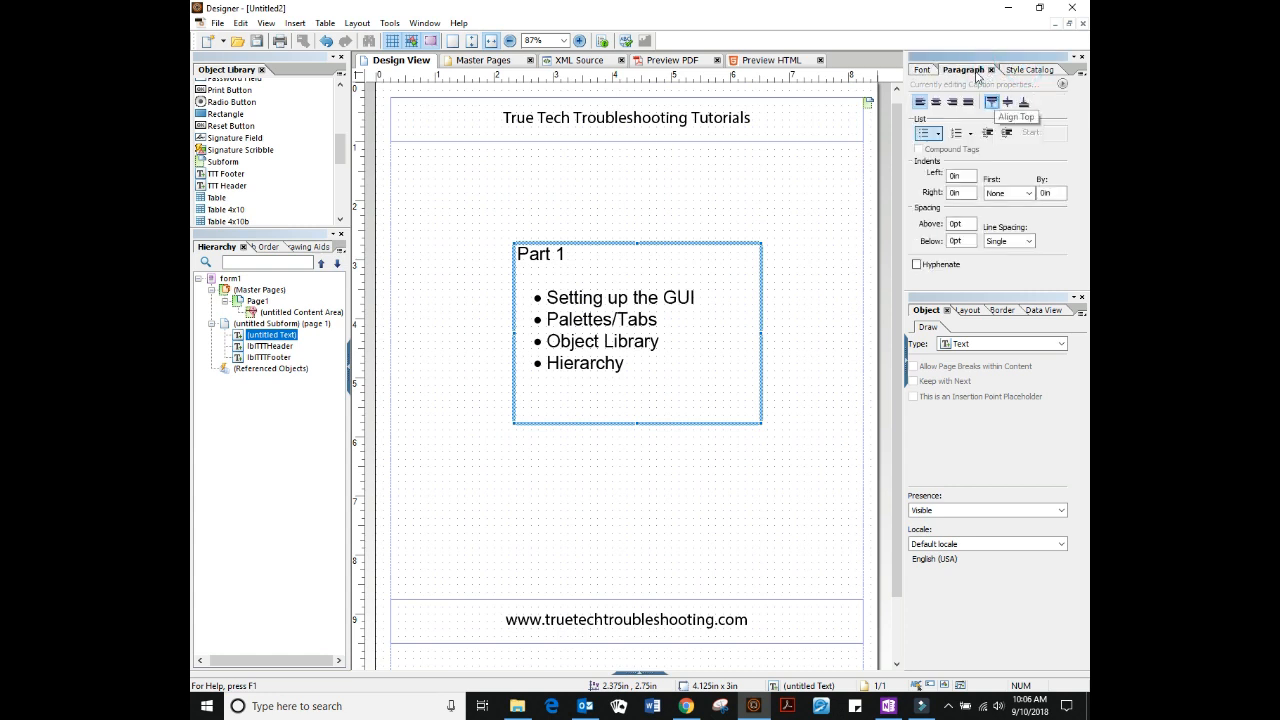
{"action": "left_click", "coordinate": [1010, 74]}
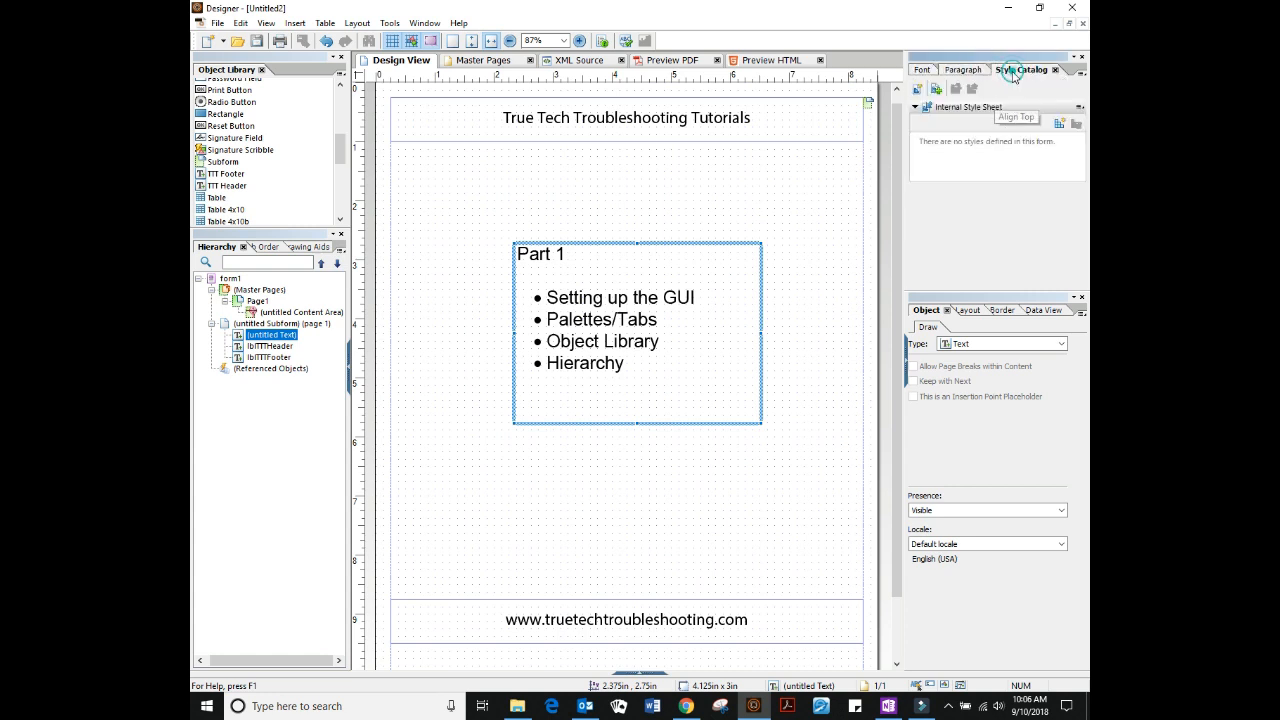
{"action": "left_click", "coordinate": [425, 24]}
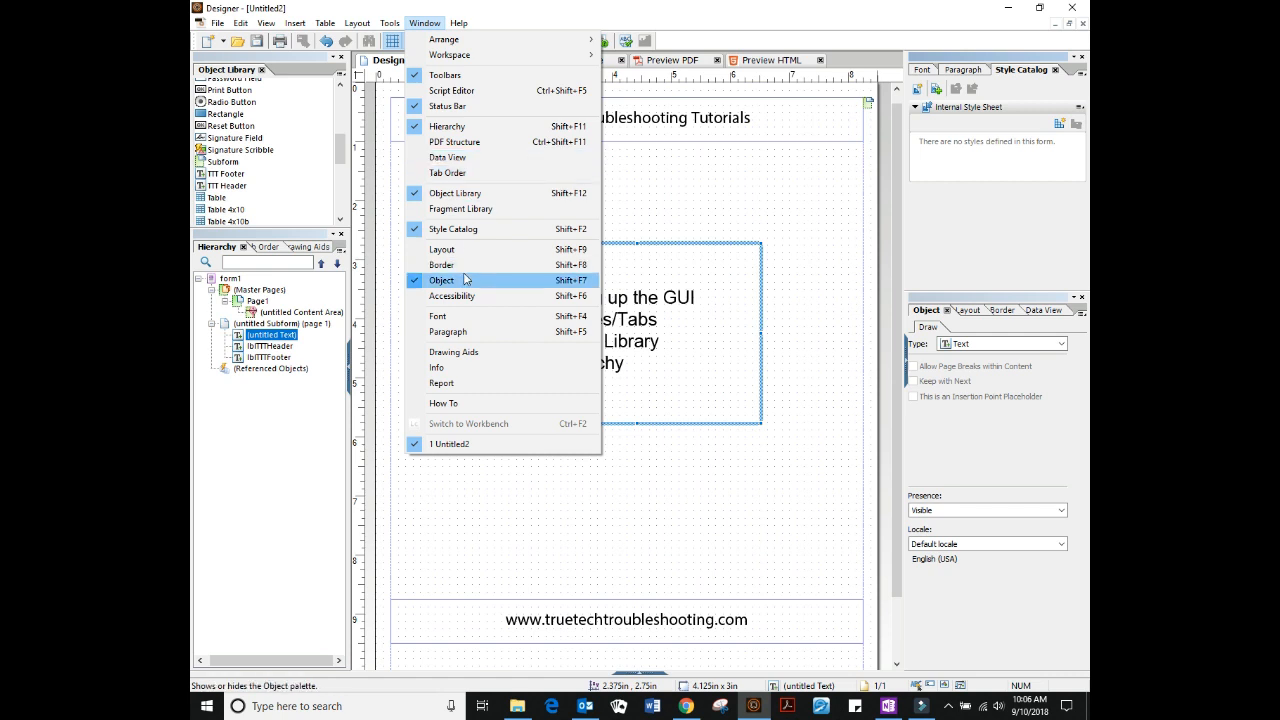
{"action": "left_click", "coordinate": [911, 15]}
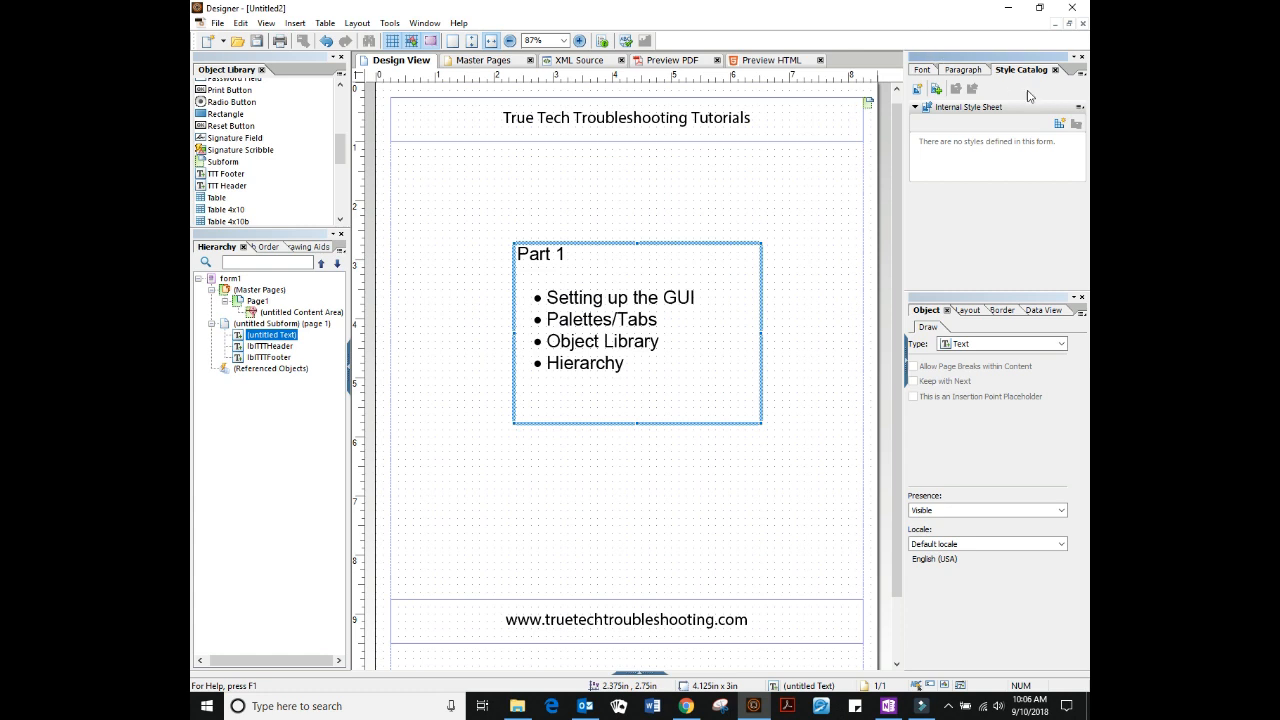
{"action": "left_click", "coordinate": [960, 72]}
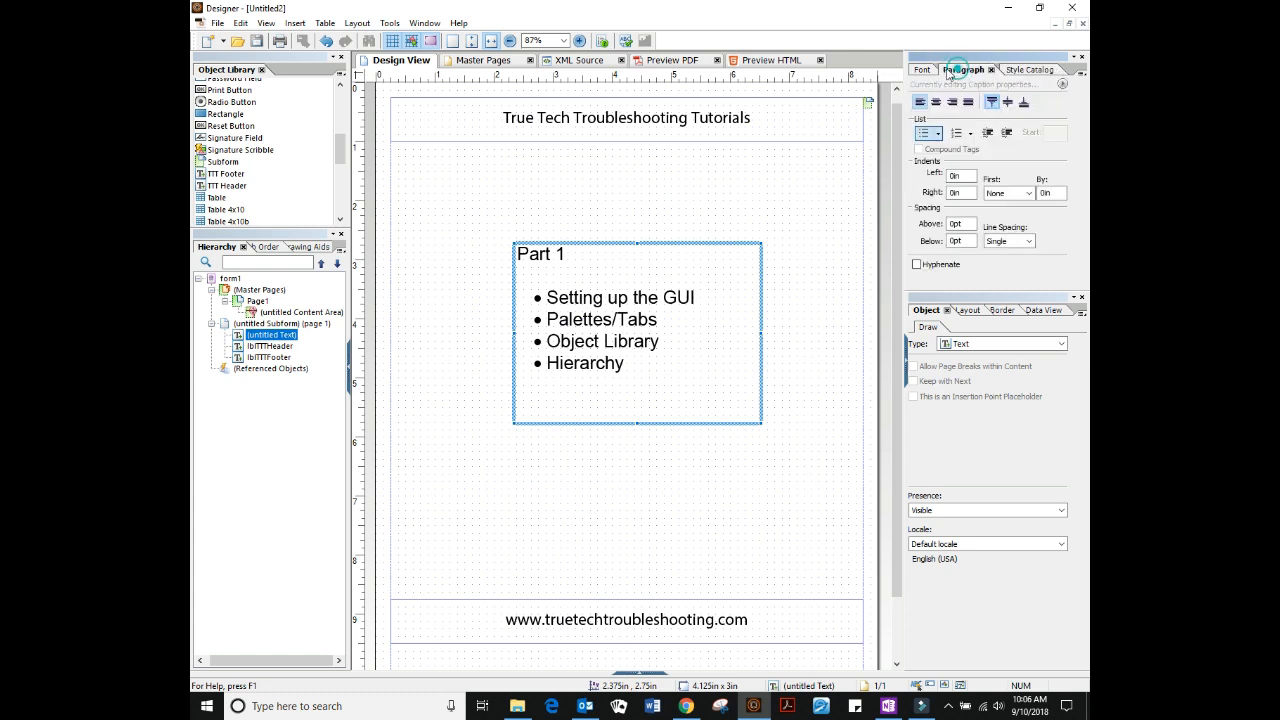
{"action": "left_click", "coordinate": [920, 69]}
{"action": "left_click", "coordinate": [971, 72]}
{"action": "left_click", "coordinate": [920, 72]}
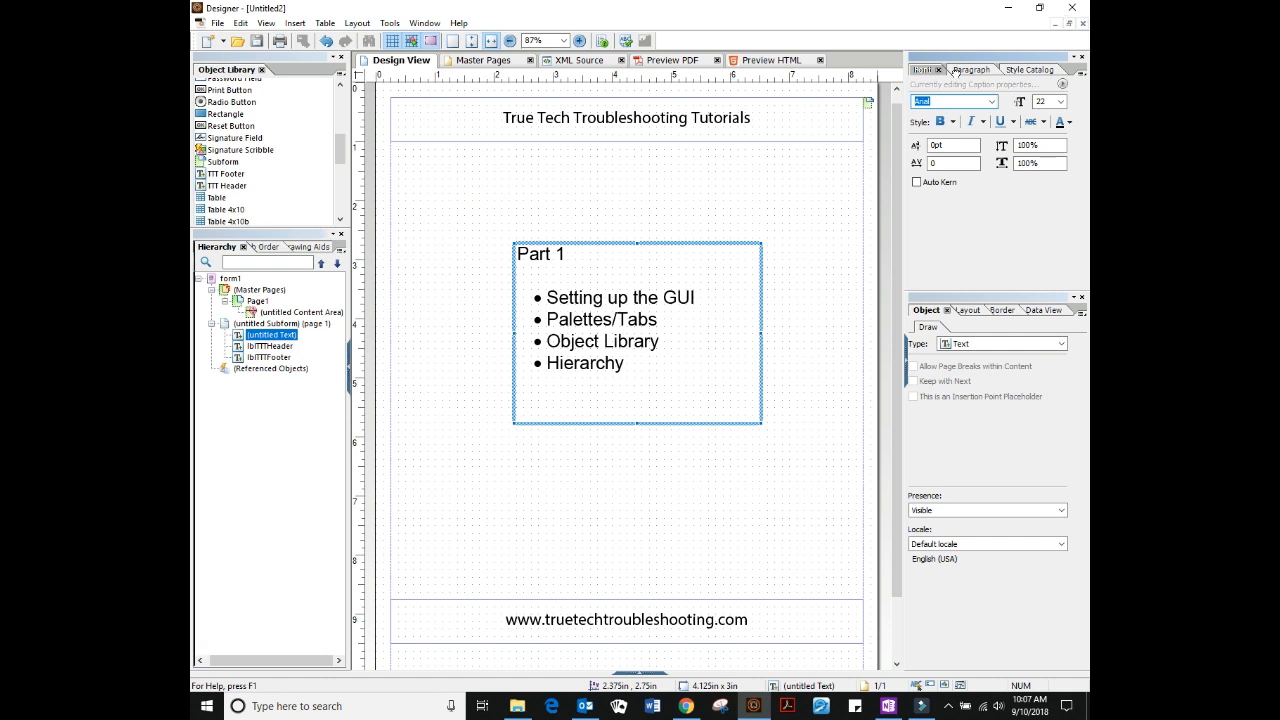
Try docking the Font palette with the Hierarchy group, and return it to its place ahead of Paragraph.
{"action": "left_click_drag", "start_coordinate": [925, 72], "coordinate": [316, 246]}
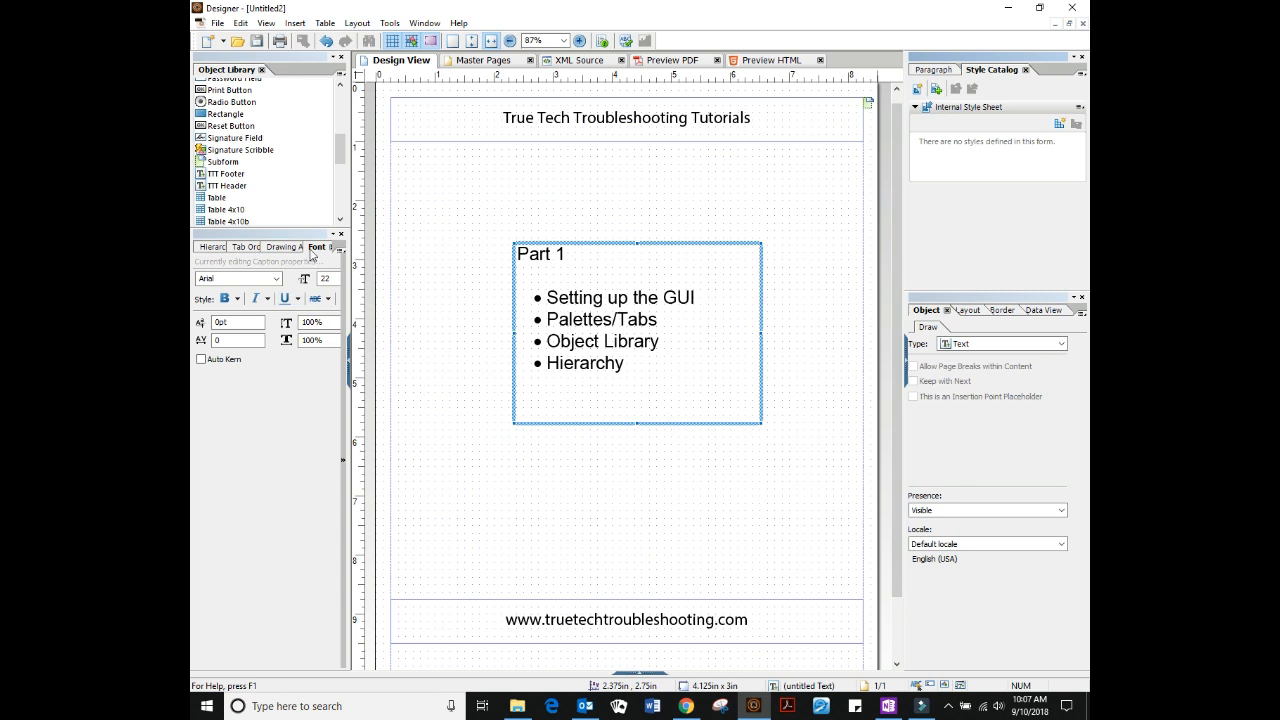
{"action": "left_click_drag", "start_coordinate": [320, 253], "coordinate": [918, 70]}
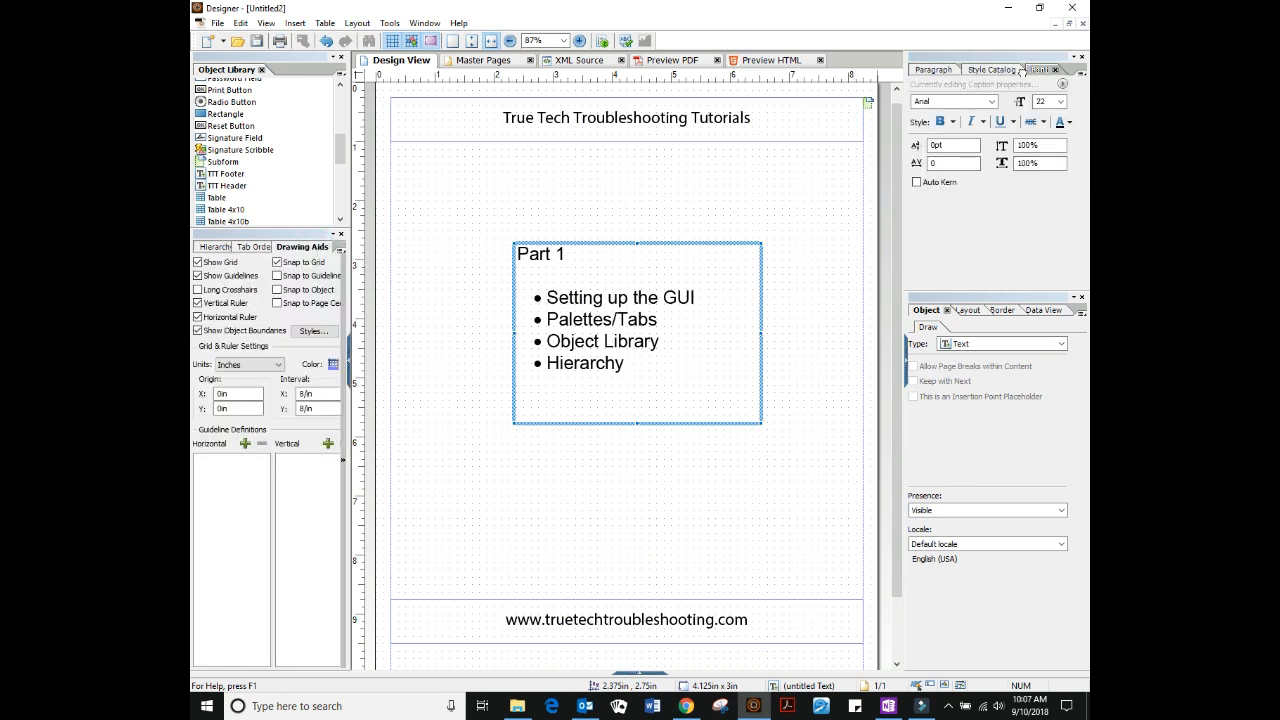
{"action": "left_click_drag", "start_coordinate": [933, 72], "coordinate": [926, 74]}
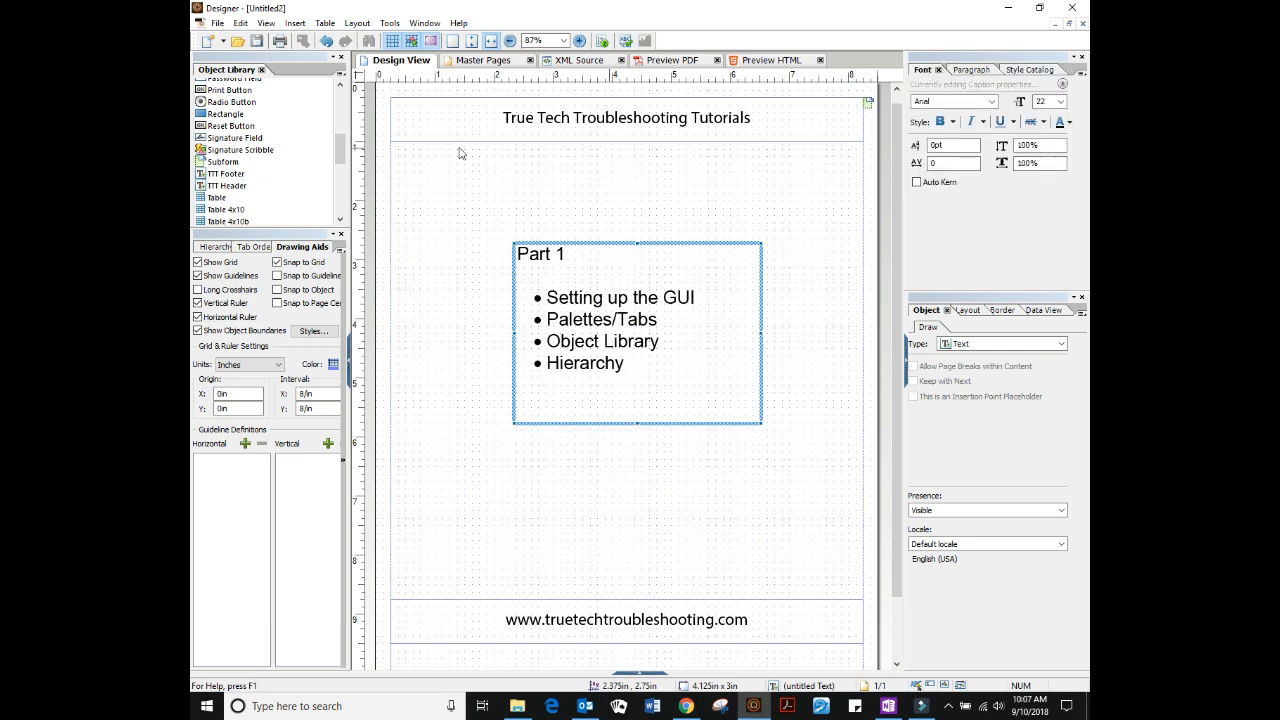
Show the Hierarchy palette and view the beginning of the Standard objects in the Object Library.
{"action": "left_click", "coordinate": [217, 247]}
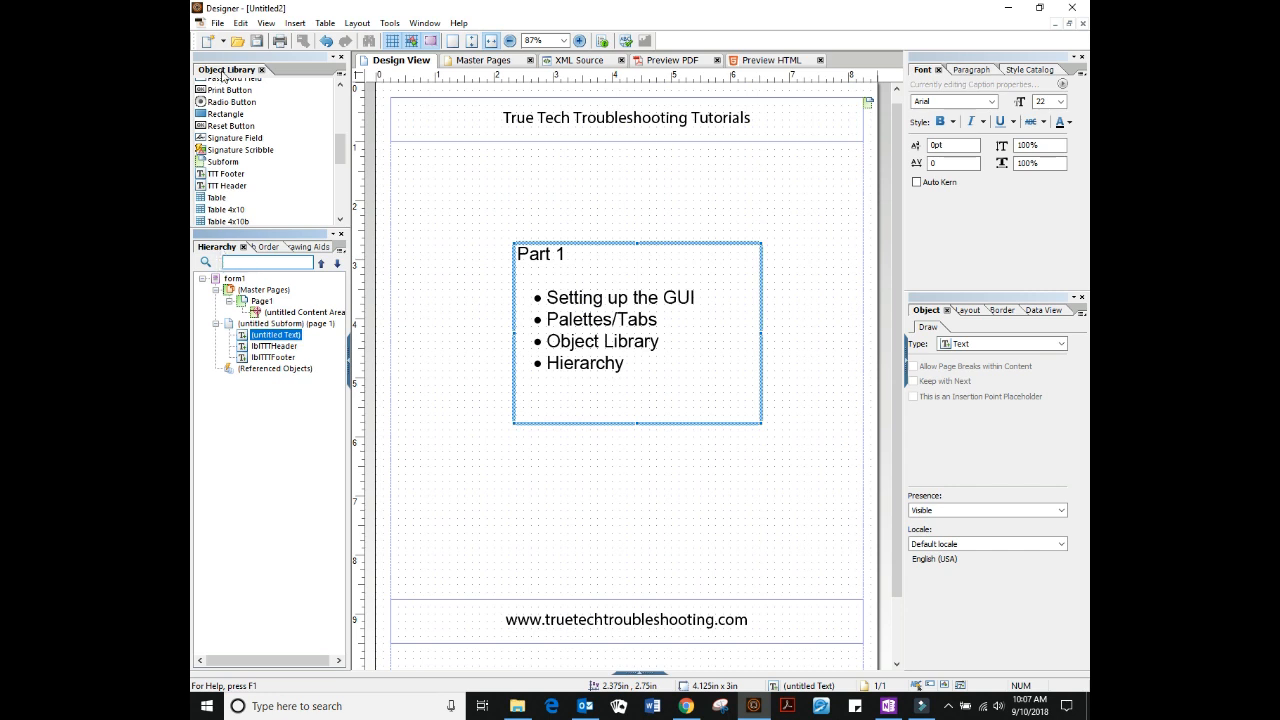
{"action": "left_click_drag", "start_coordinate": [343, 155], "coordinate": [341, 113]}
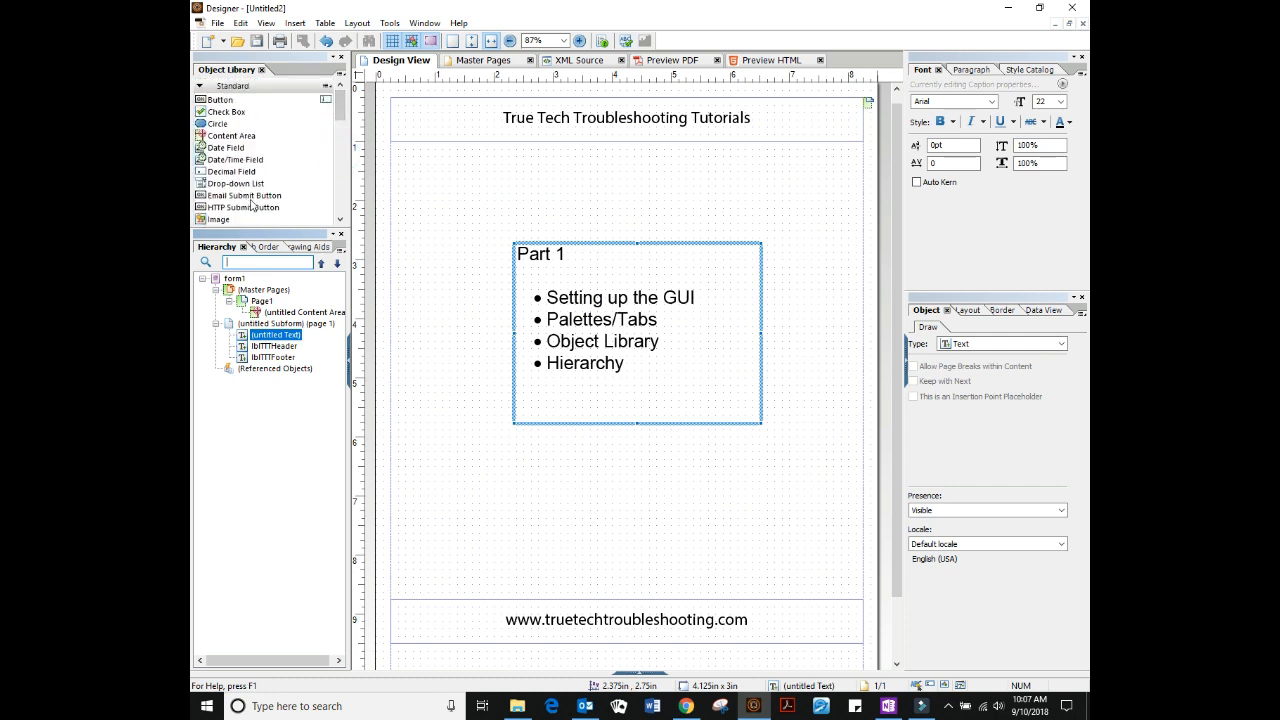
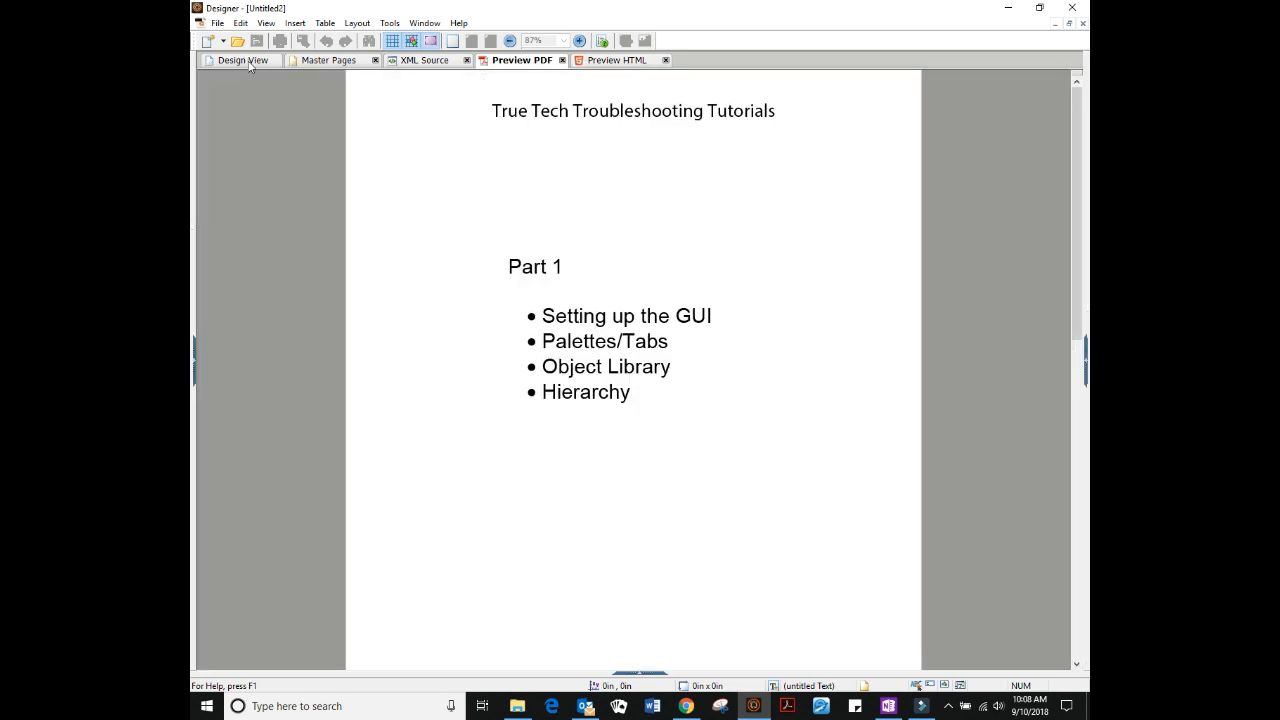
Return from the PDF preview to Design View and close the Preview HTML view.
{"action": "left_click", "coordinate": [247, 62]}
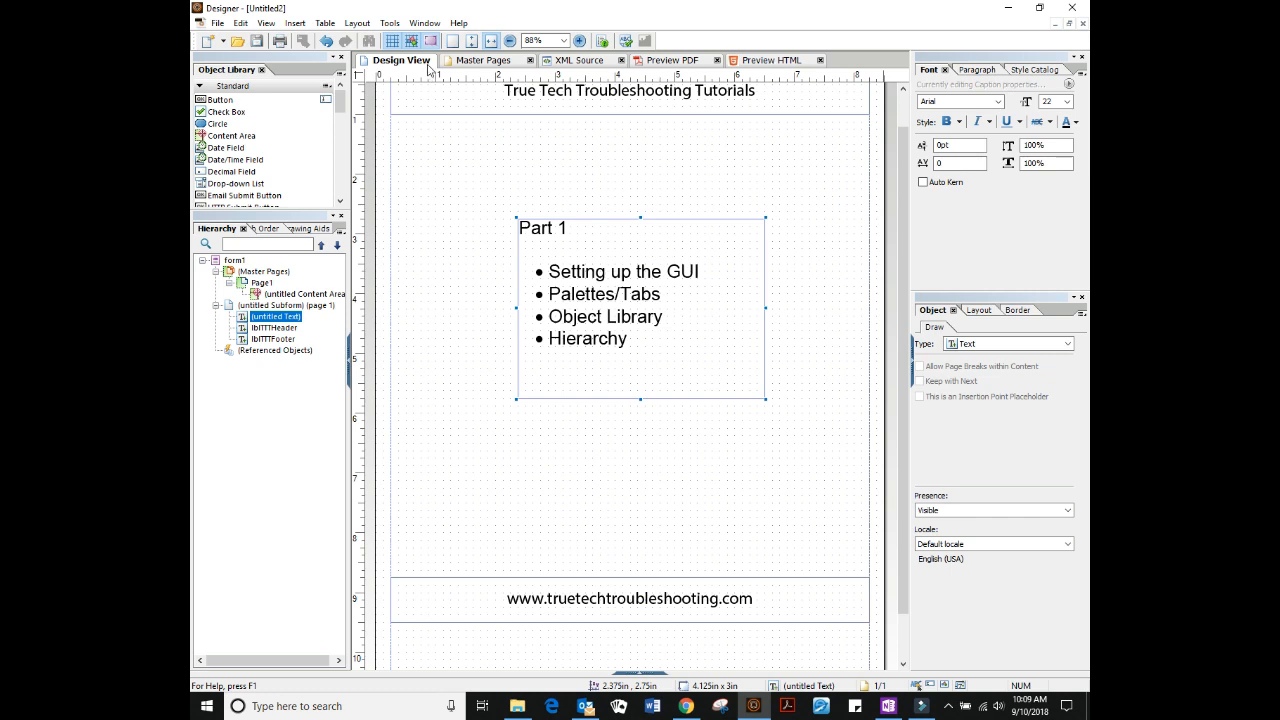
{"action": "left_click", "coordinate": [820, 61]}
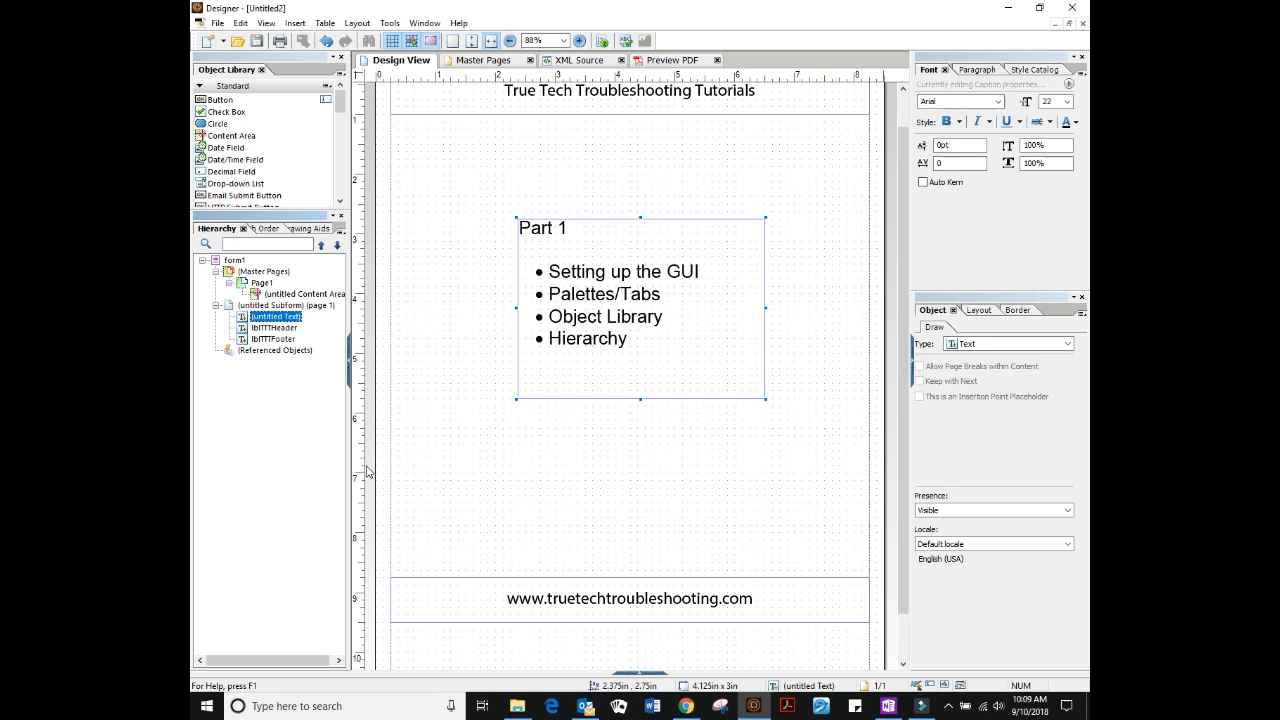
Delete the rectangle lying over the Part 1 text box.
{"action": "left_click_drag", "start_coordinate": [900, 325], "coordinate": [903, 309]}
{"action": "left_click_drag", "start_coordinate": [903, 309], "coordinate": [903, 290]}
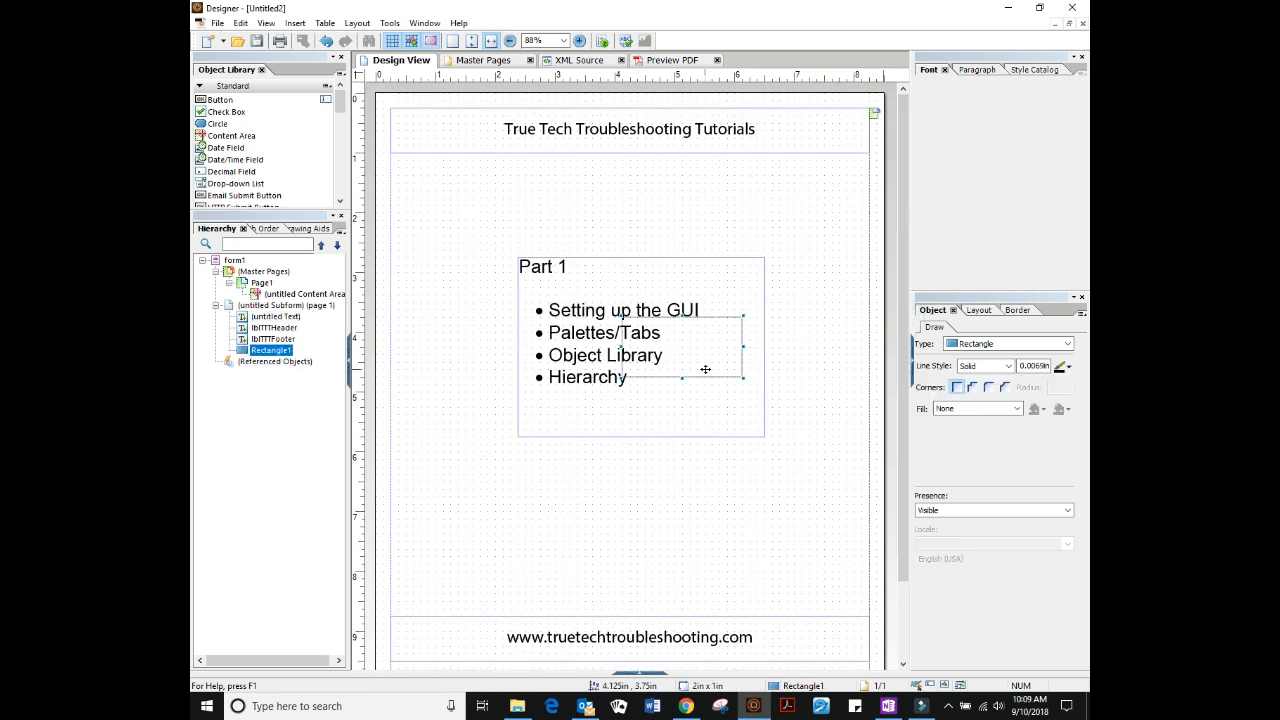
{"action": "key", "text": "Delete"}
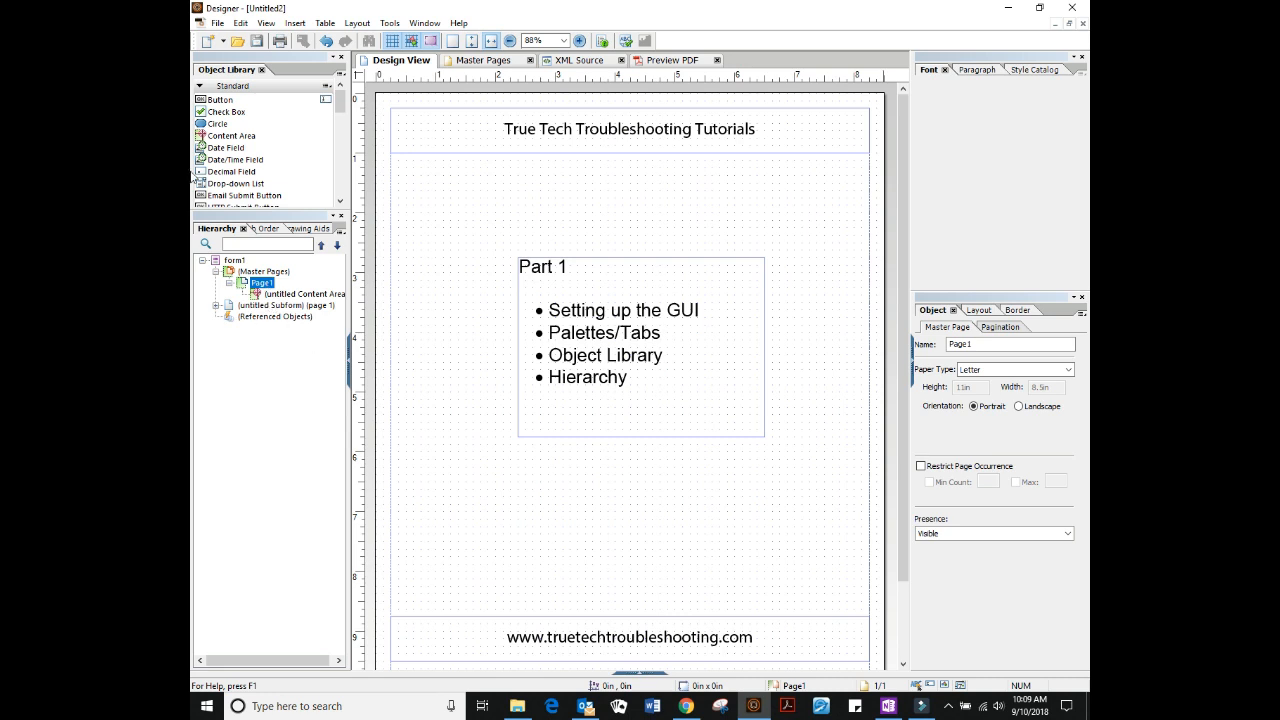
Draw a Text object about 3.25 in by 0.75 in above the Part 1 box and fill it with several lines of sample text.
{"action": "left_click_drag", "start_coordinate": [340, 108], "coordinate": [338, 164]}
{"action": "left_click", "coordinate": [212, 153]}
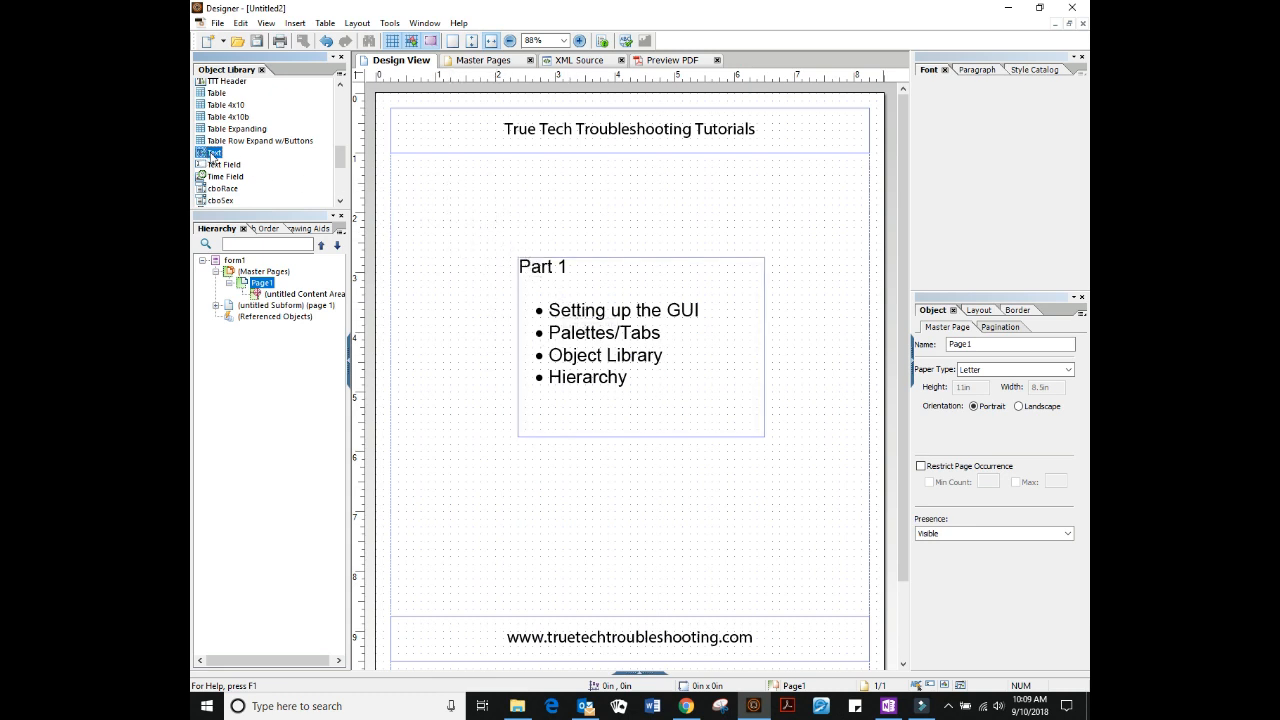
{"action": "mouse_move", "coordinate": [419, 166]}
{"action": "left_mouse_down"}
{"action": "mouse_move", "coordinate": [457, 200]}
{"action": "mouse_move", "coordinate": [616, 213]}
{"action": "left_mouse_up"}
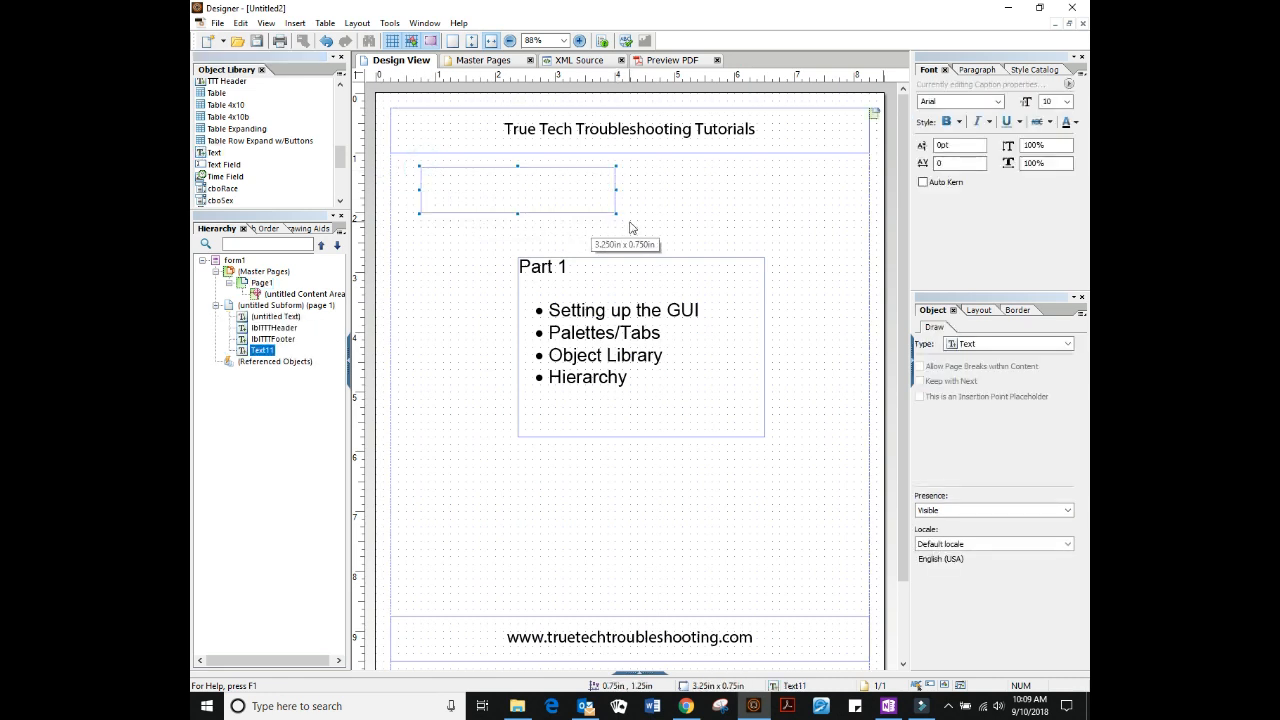
{"action": "left_click", "coordinate": [515, 187]}
{"action": "left_click", "coordinate": [516, 186]}
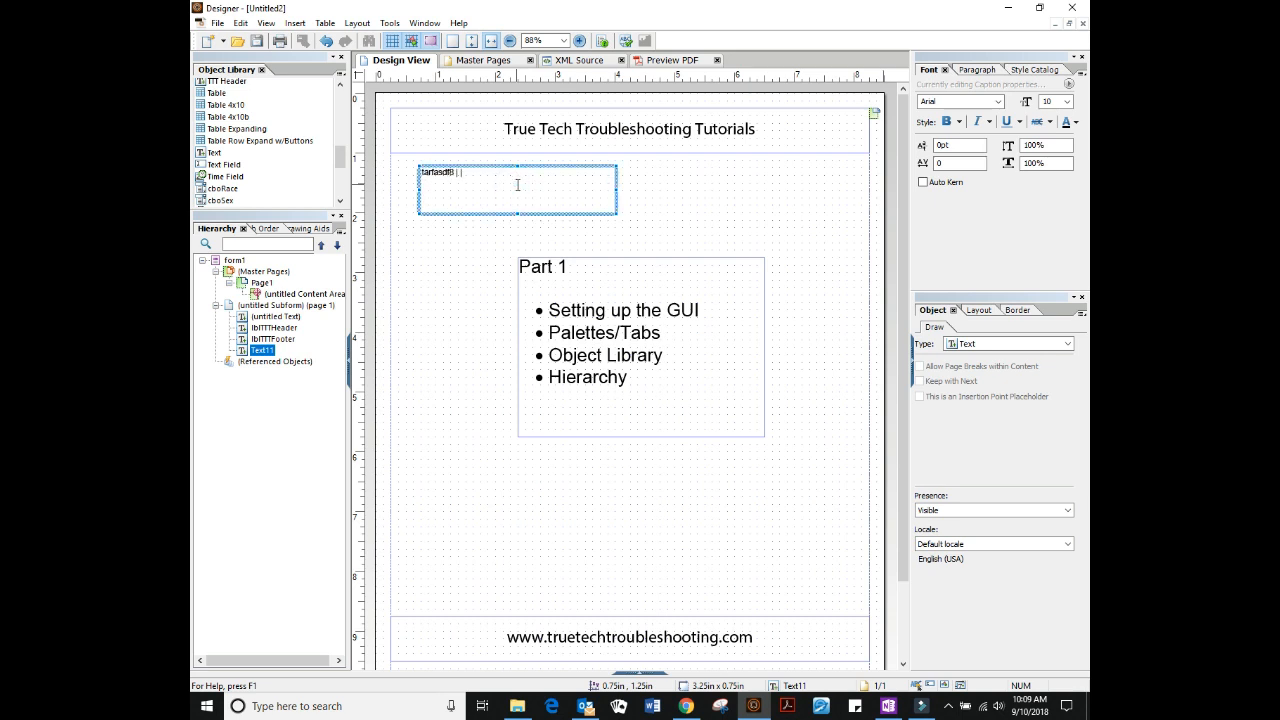
{"action": "type", "text": "asdf asd"}
{"action": "key", "text": "Return"}
{"action": "type", "text": "f asd"}
Delete the sample Text object above the Part 1 box.
{"action": "left_click_drag", "start_coordinate": [447, 201], "coordinate": [420, 177]}
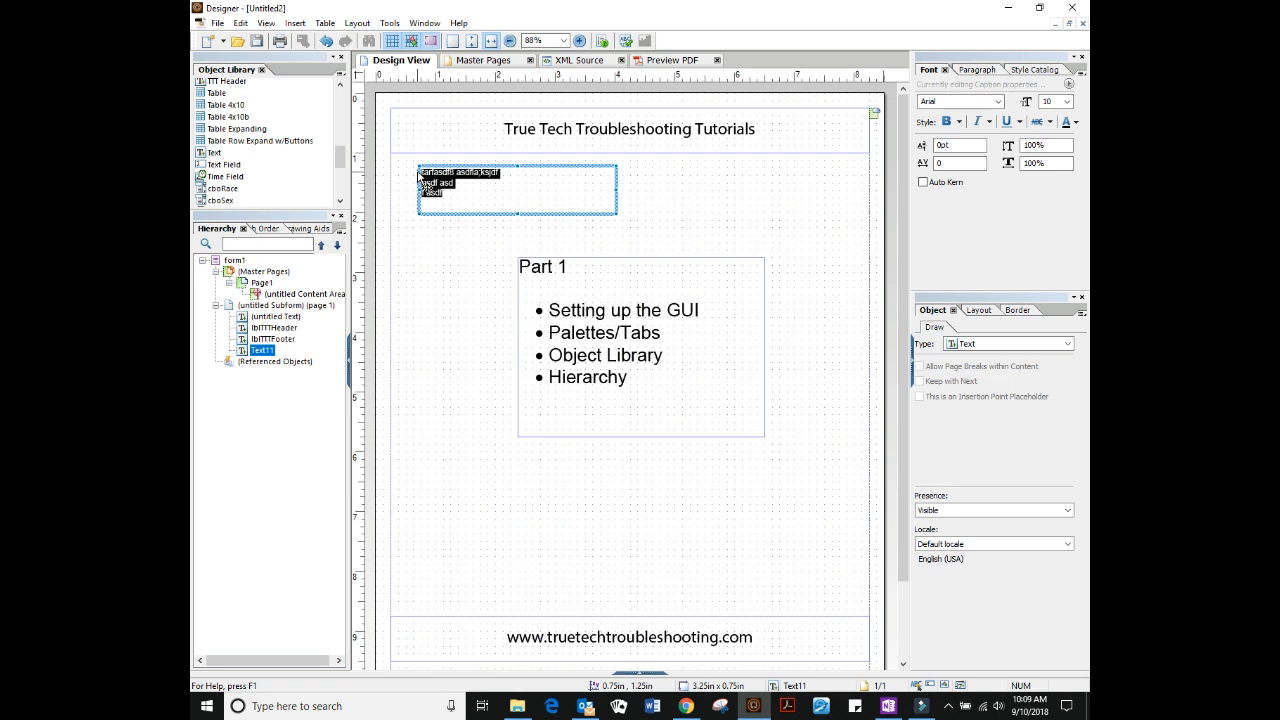
{"action": "left_click", "coordinate": [566, 168]}
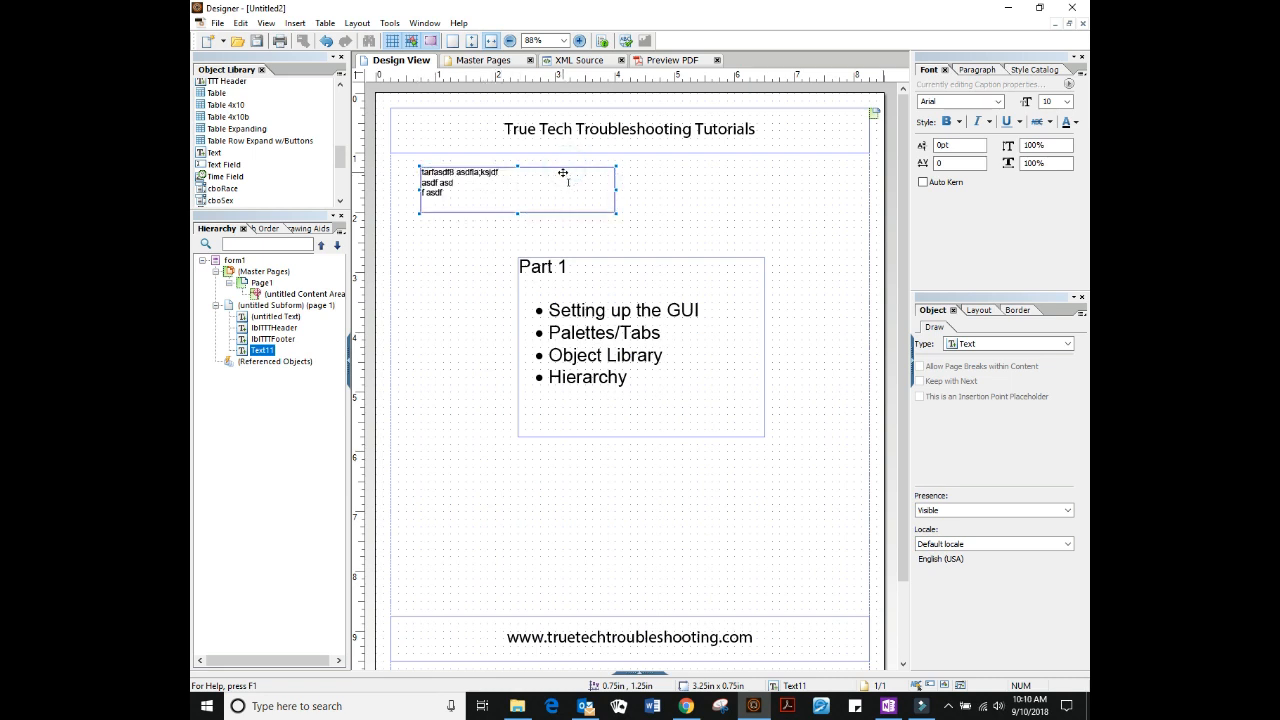
{"action": "key", "text": "Delete"}
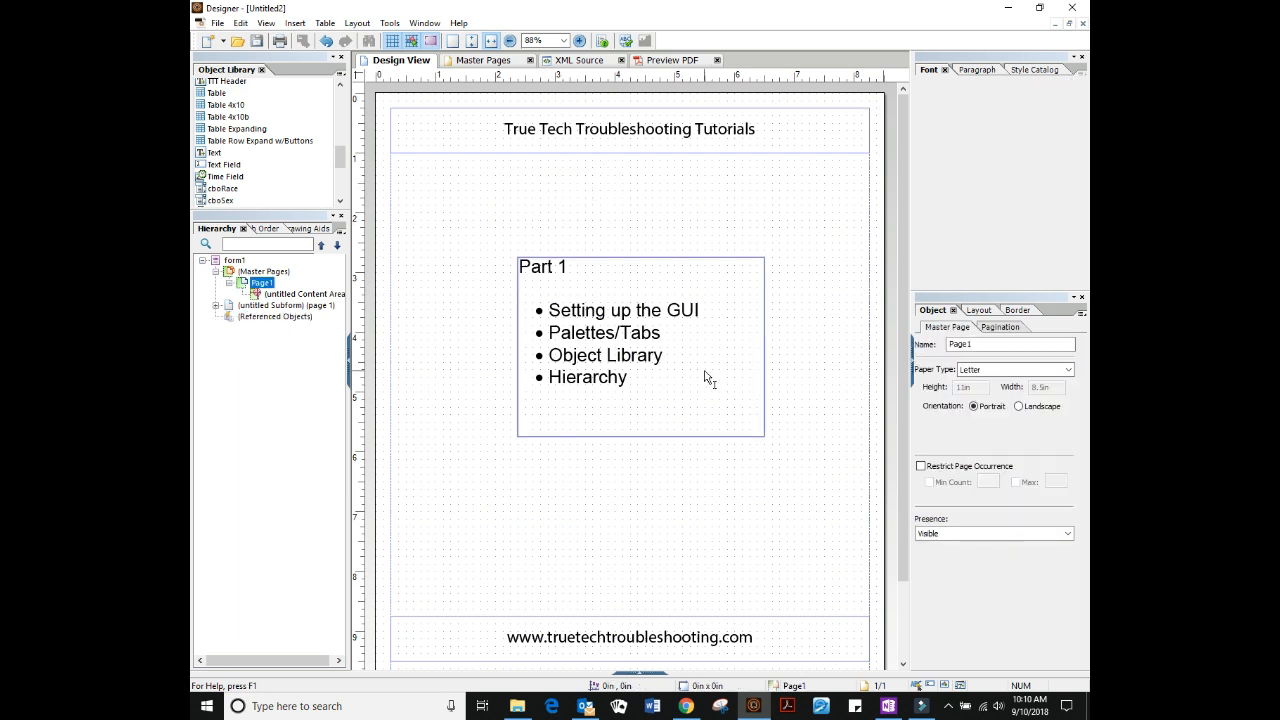
Make the Hierarchy bullet item bold in the Part 1 text box.
{"action": "left_click", "coordinate": [589, 289]}
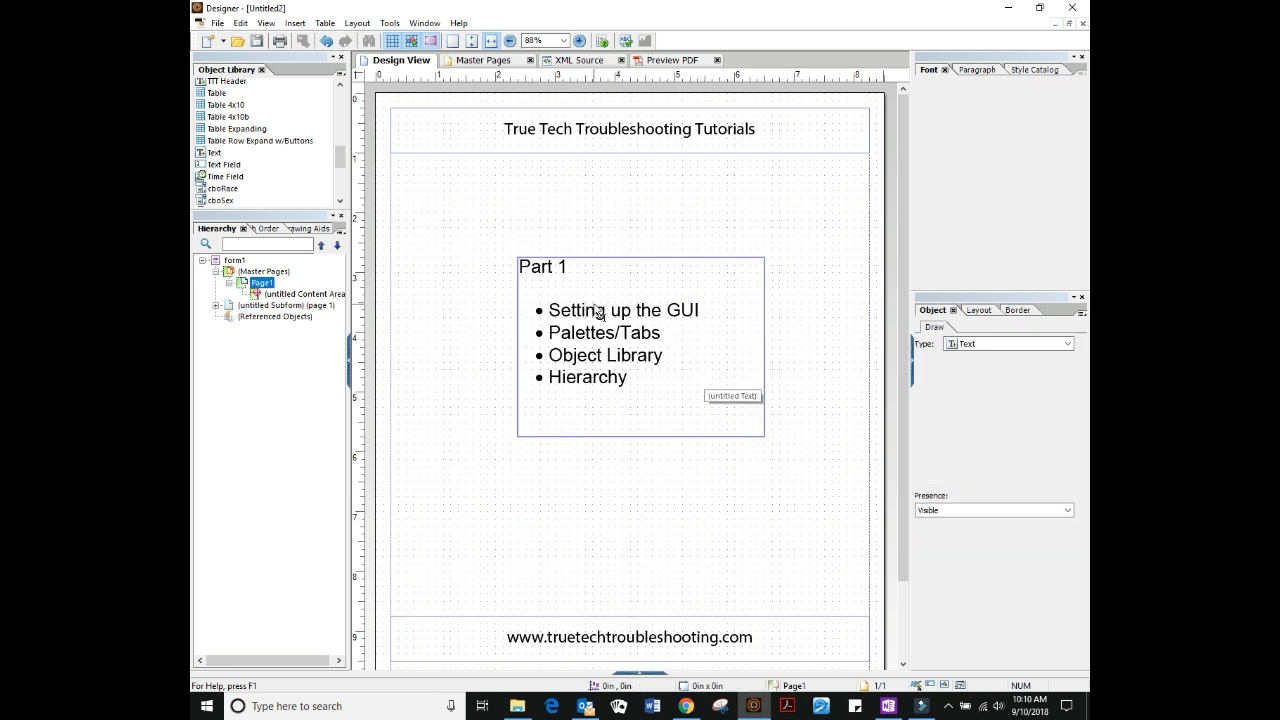
{"action": "double_click", "coordinate": [583, 390]}
{"action": "left_click_drag", "start_coordinate": [634, 377], "coordinate": [518, 380]}
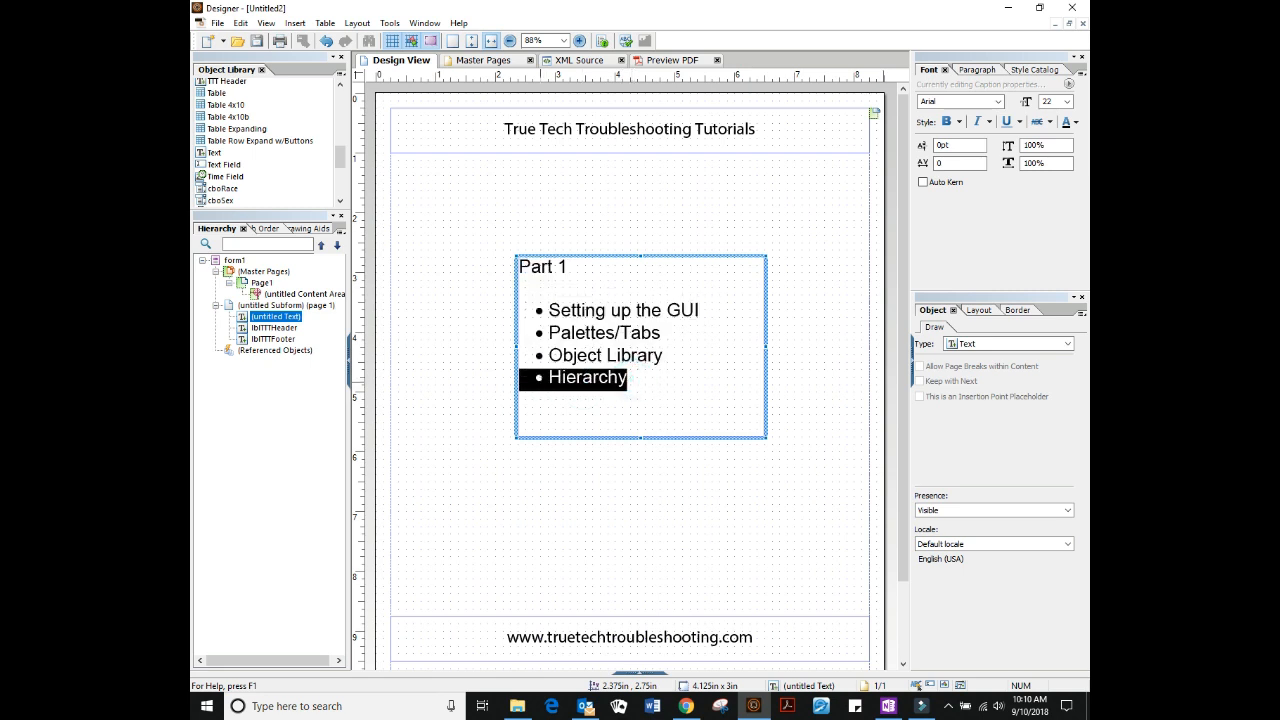
{"action": "left_click", "coordinate": [946, 121]}
{"action": "left_click", "coordinate": [725, 356]}
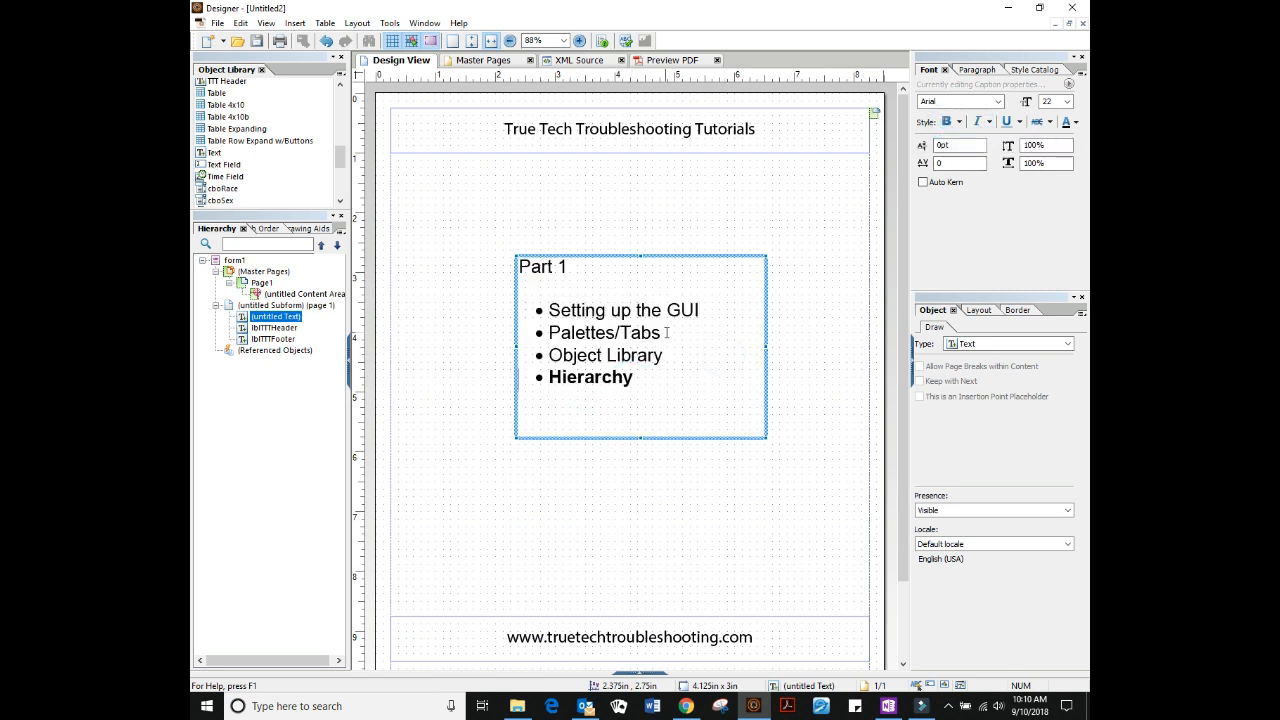
Italicize the Palettes/Tabs bullet item in the Part 1 text box.
{"action": "left_click_drag", "start_coordinate": [662, 333], "coordinate": [519, 334]}
{"action": "left_click", "coordinate": [977, 121]}
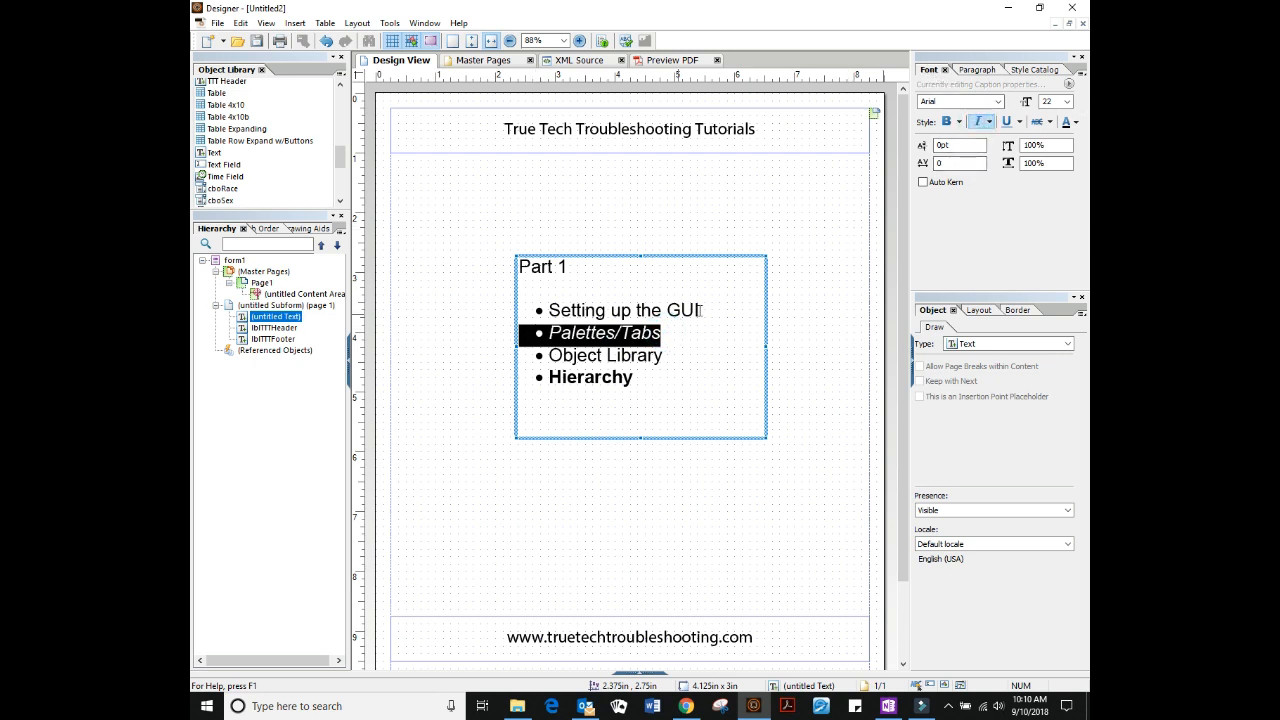
{"action": "left_click", "coordinate": [698, 365]}
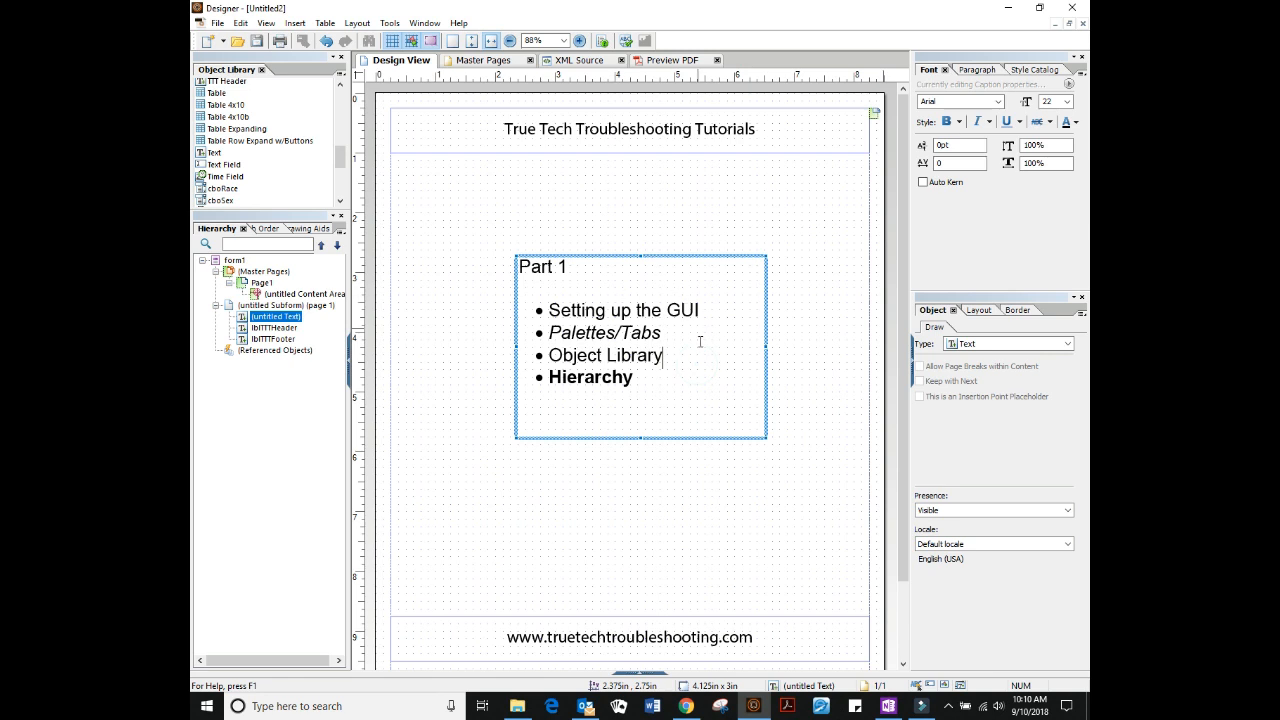
Underline the Object Library bullet item in the Part 1 text box.
{"action": "triple_click", "coordinate": [666, 349]}
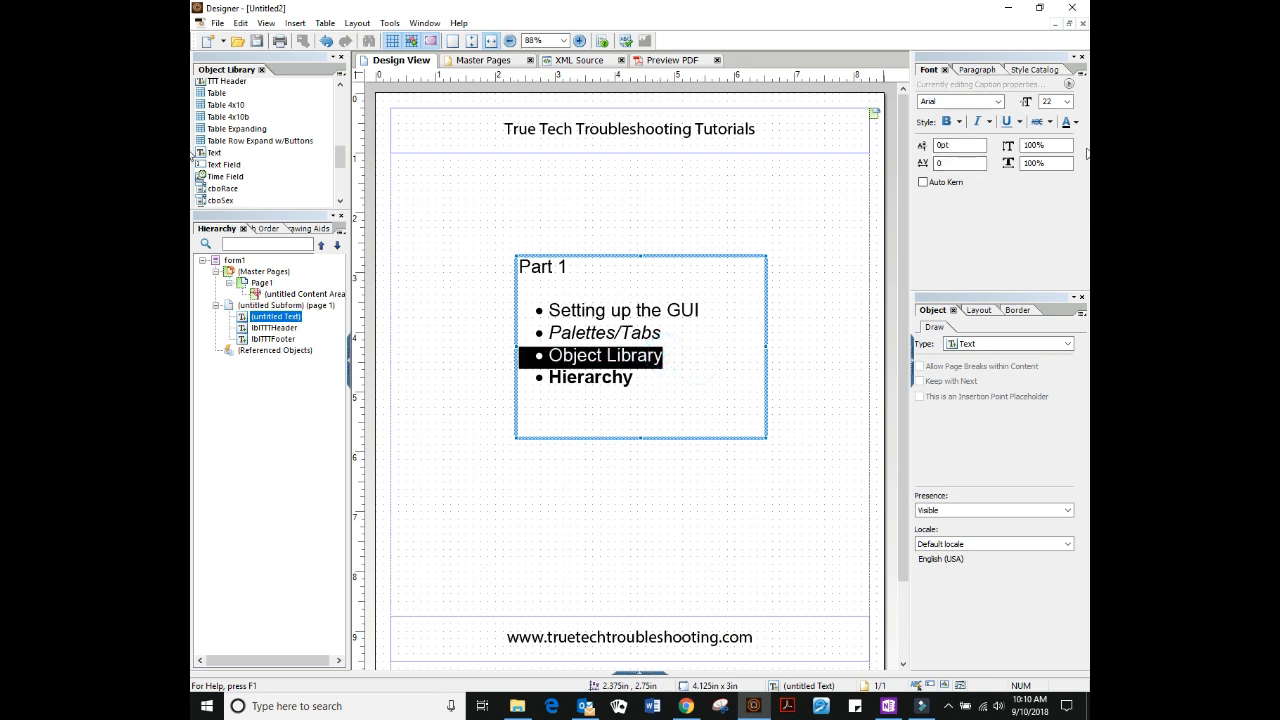
{"action": "left_click", "coordinate": [1006, 121]}
{"action": "left_click", "coordinate": [688, 377]}
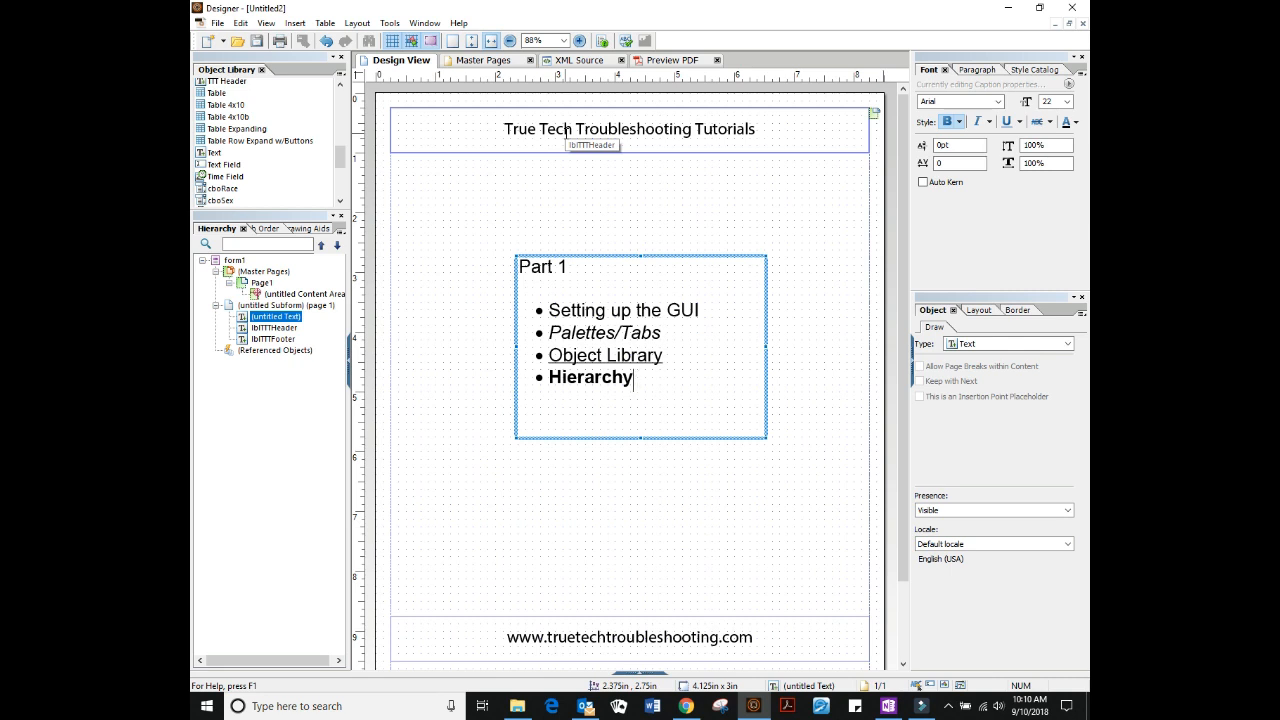
Try top, left and right alignment on the header text, and restore it to middle and centre.
{"action": "left_click", "coordinate": [566, 133]}
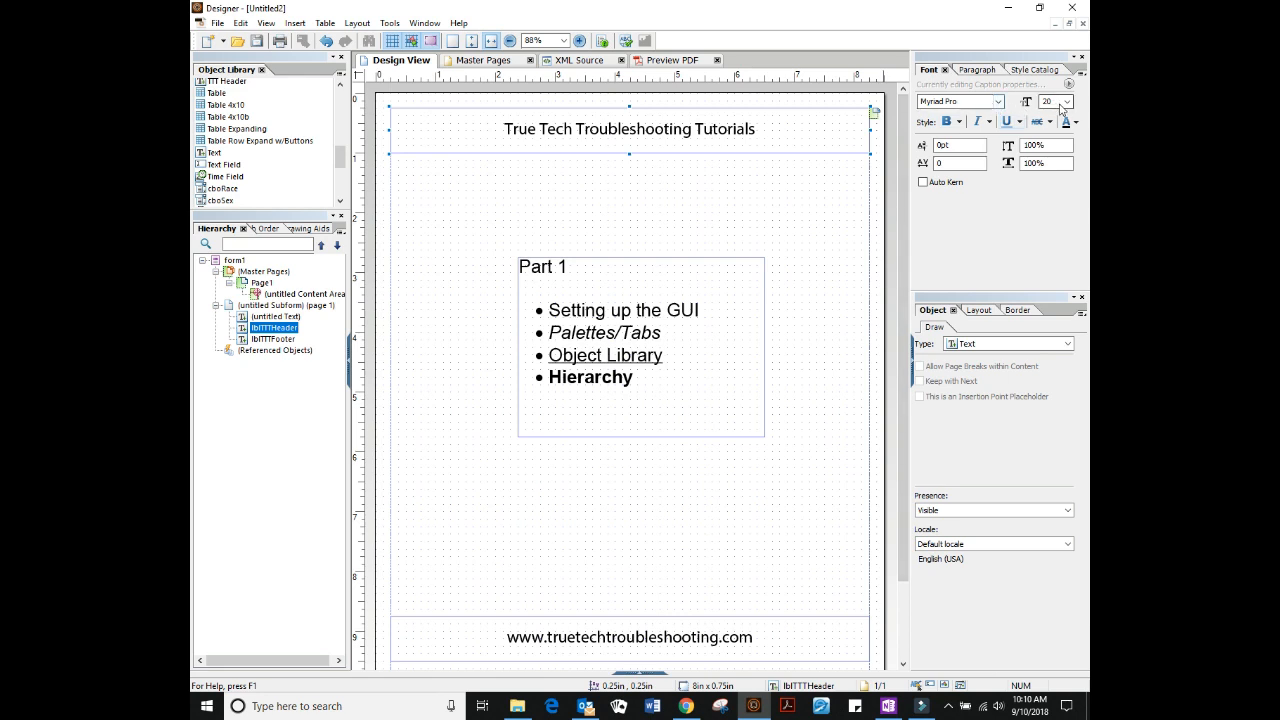
{"action": "left_click", "coordinate": [965, 70]}
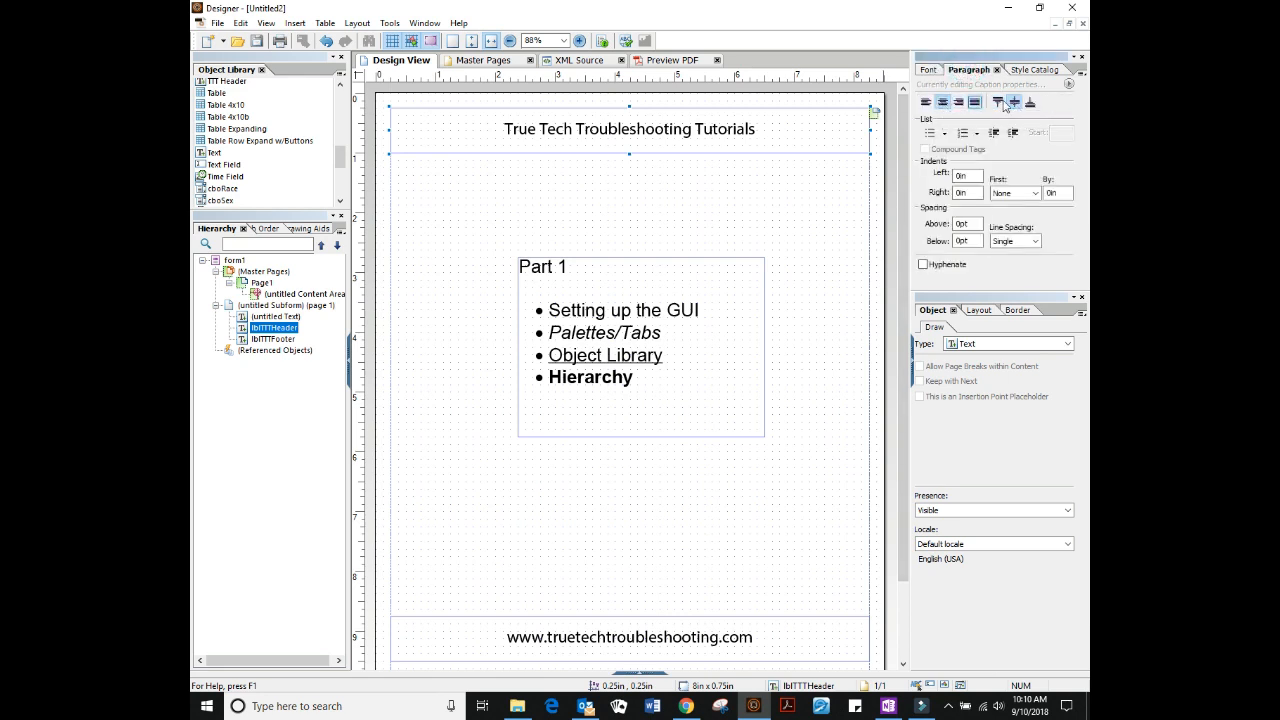
{"action": "left_click", "coordinate": [998, 102]}
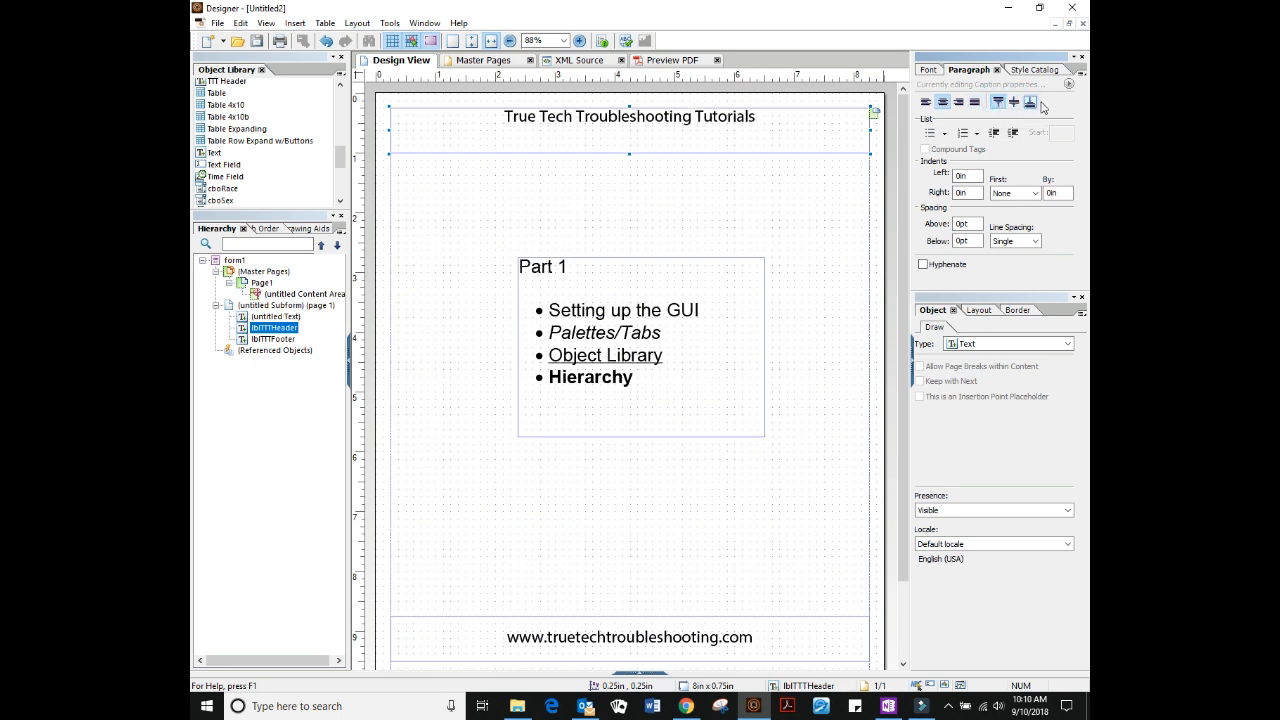
{"action": "left_click", "coordinate": [1014, 102]}
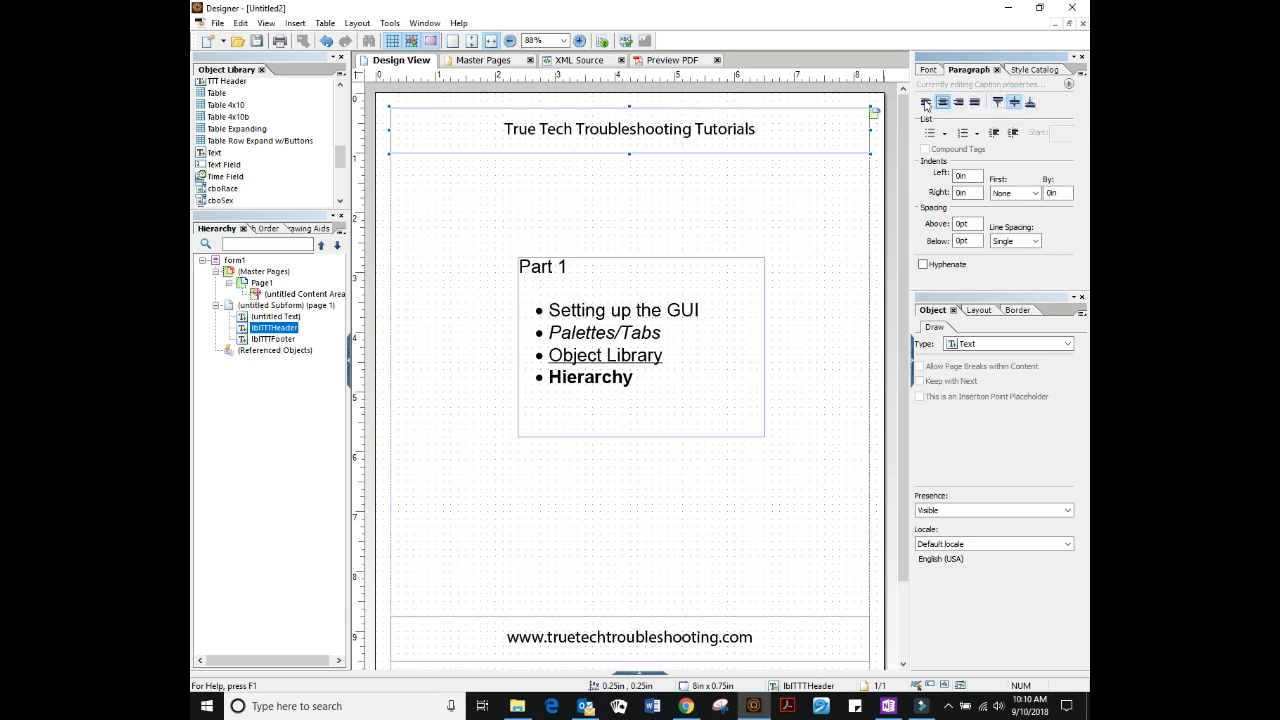
{"action": "left_click", "coordinate": [926, 102]}
{"action": "left_click", "coordinate": [958, 102]}
{"action": "left_click", "coordinate": [942, 102]}
Convert the four bulleted items under Part 1 into a numbered list.
{"action": "left_click", "coordinate": [715, 296]}
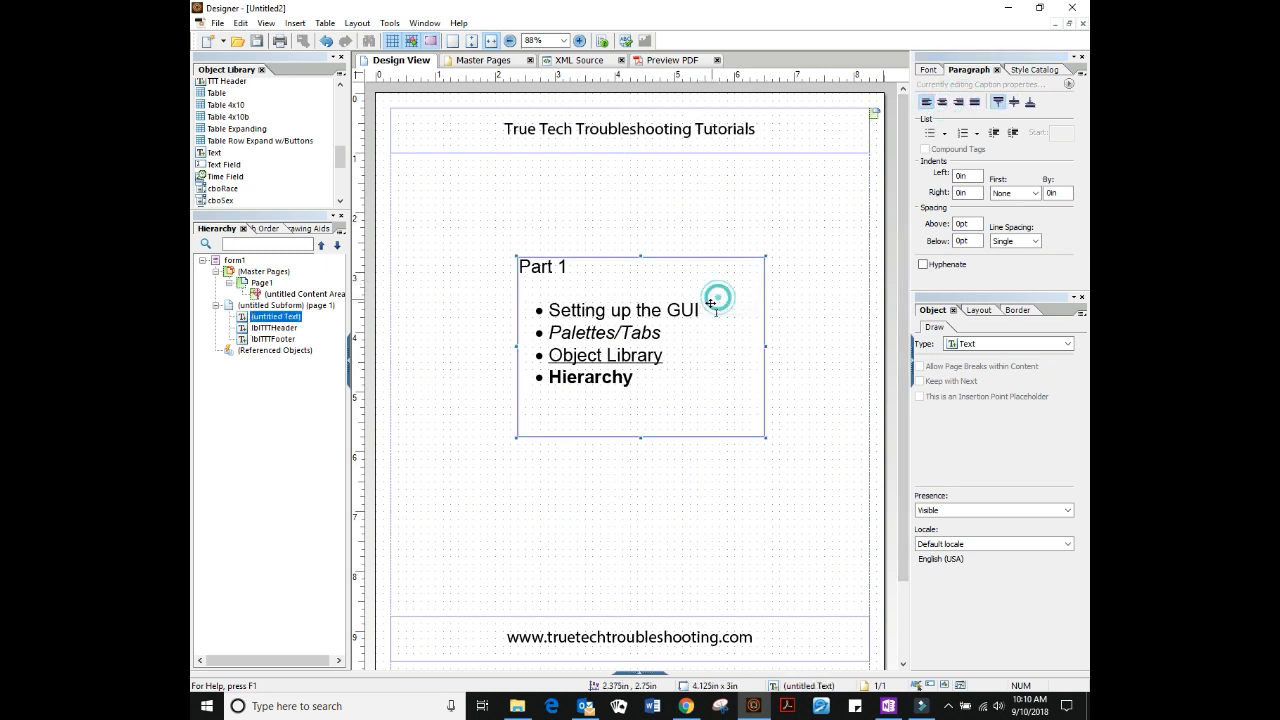
{"action": "left_click", "coordinate": [679, 389]}
{"action": "double_click", "coordinate": [652, 384]}
{"action": "left_click", "coordinate": [646, 380]}
{"action": "left_click_drag", "start_coordinate": [643, 379], "coordinate": [540, 309]}
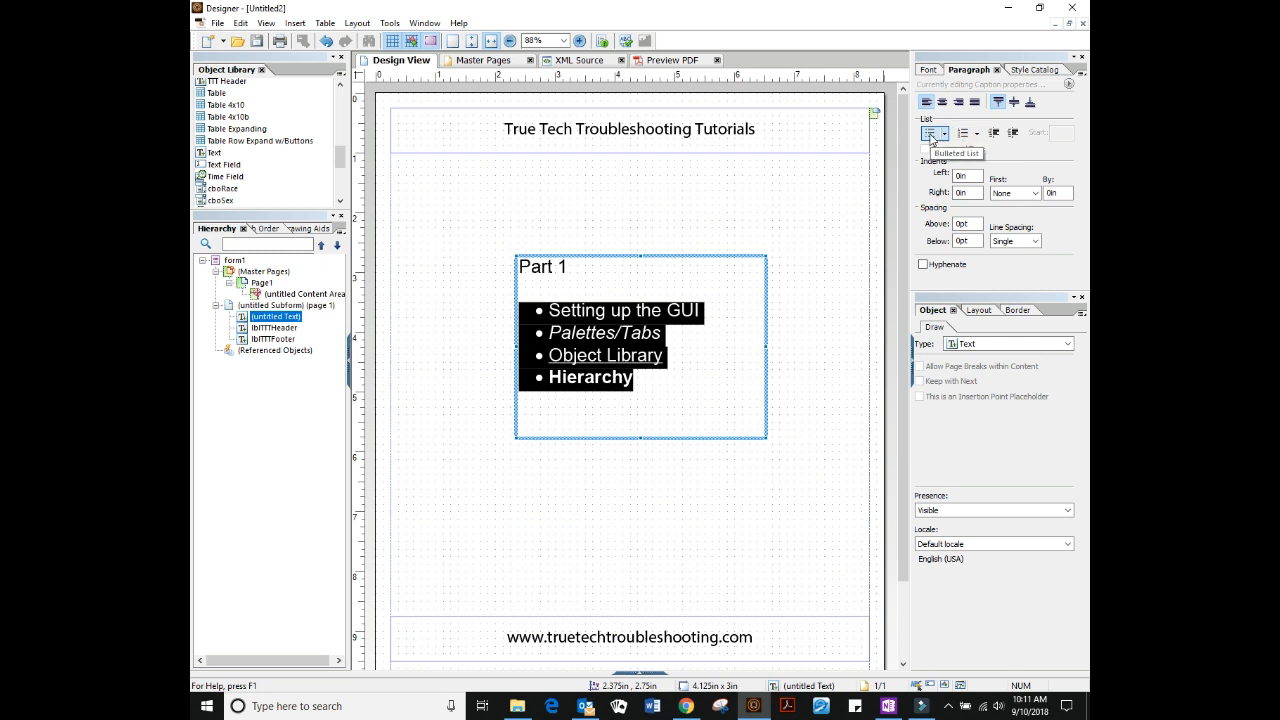
{"action": "left_click", "coordinate": [961, 133]}
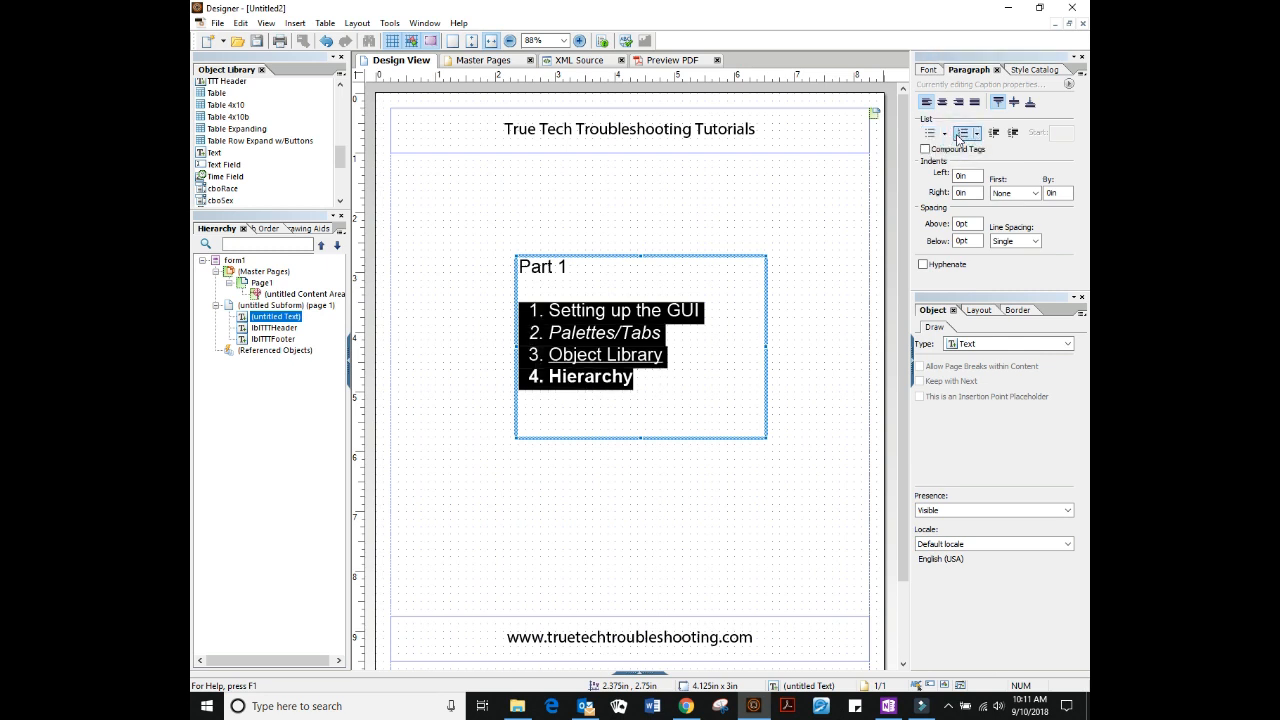
{"action": "left_click", "coordinate": [931, 133]}
{"action": "left_click", "coordinate": [961, 133]}
Try increasing the numbered list's indent level and decrease it back to the original level.
{"action": "left_click", "coordinate": [991, 134]}
{"action": "left_click", "coordinate": [1017, 134]}
{"action": "left_click", "coordinate": [1016, 133]}
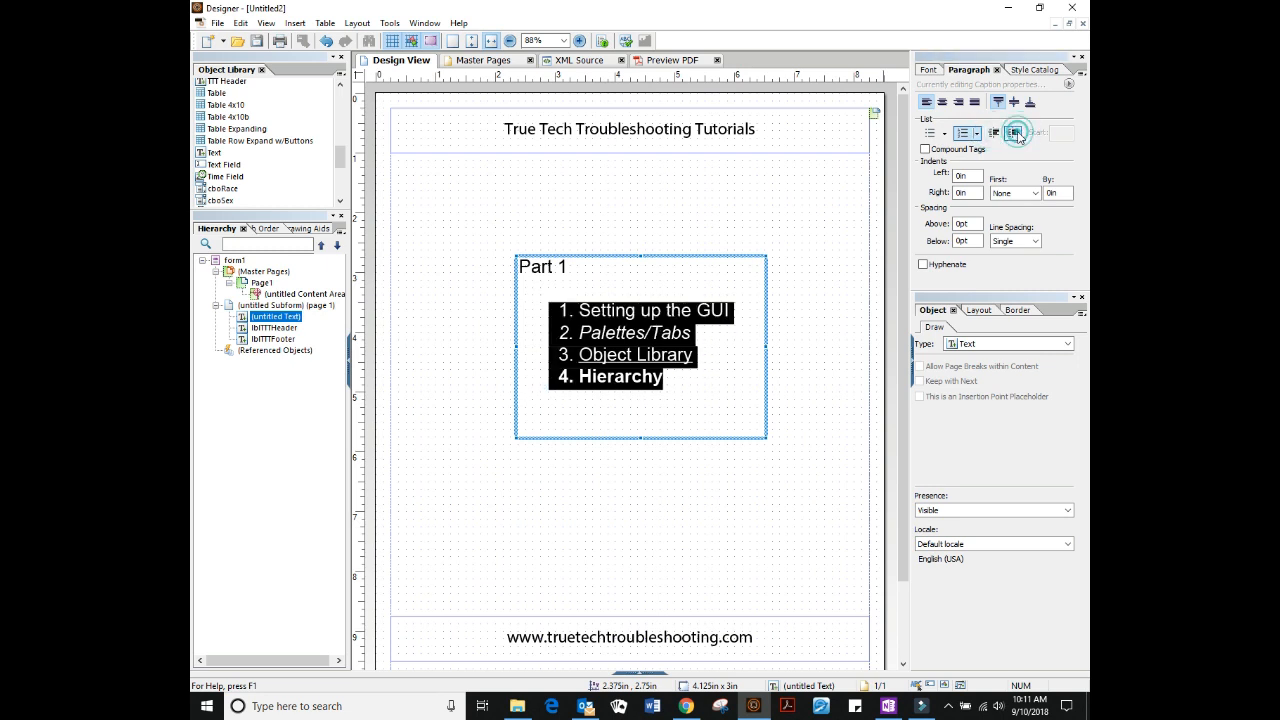
{"action": "left_click", "coordinate": [993, 134]}
{"action": "left_click", "coordinate": [1013, 133]}
{"action": "left_click", "coordinate": [993, 133]}
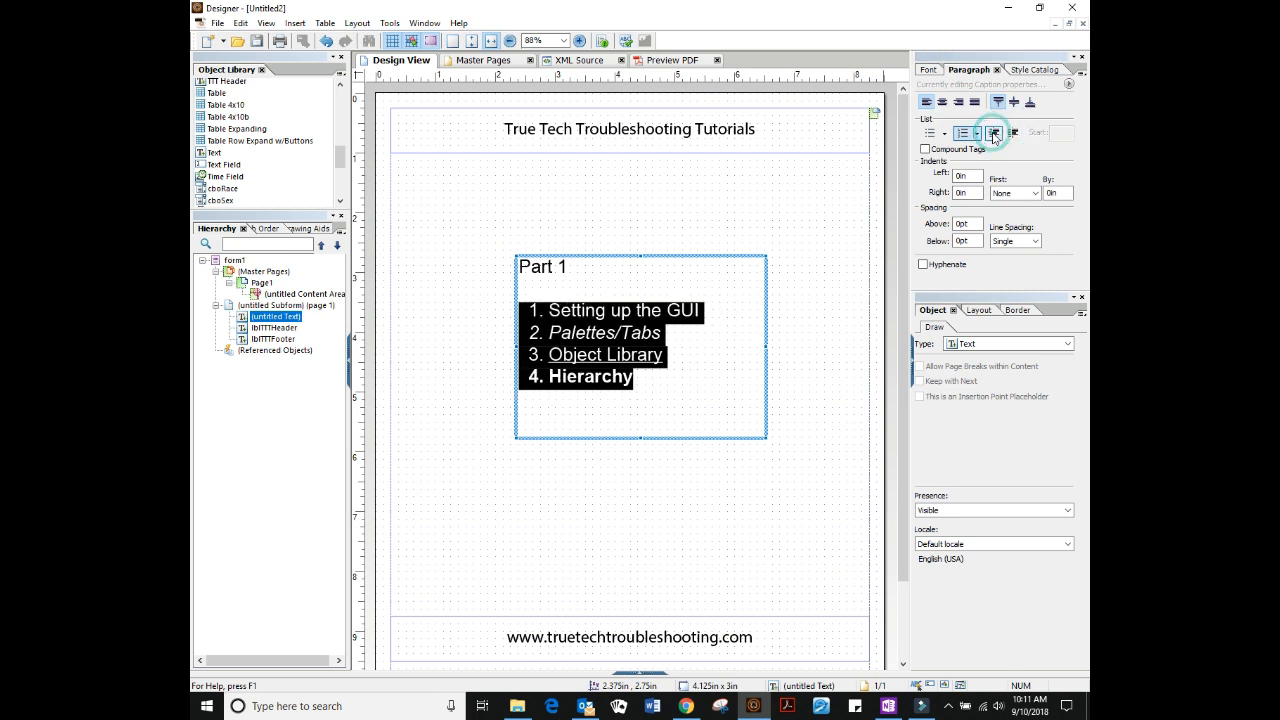
Set the left indent of the numbered list items to 0.1 in.
{"action": "left_click", "coordinate": [958, 175]}
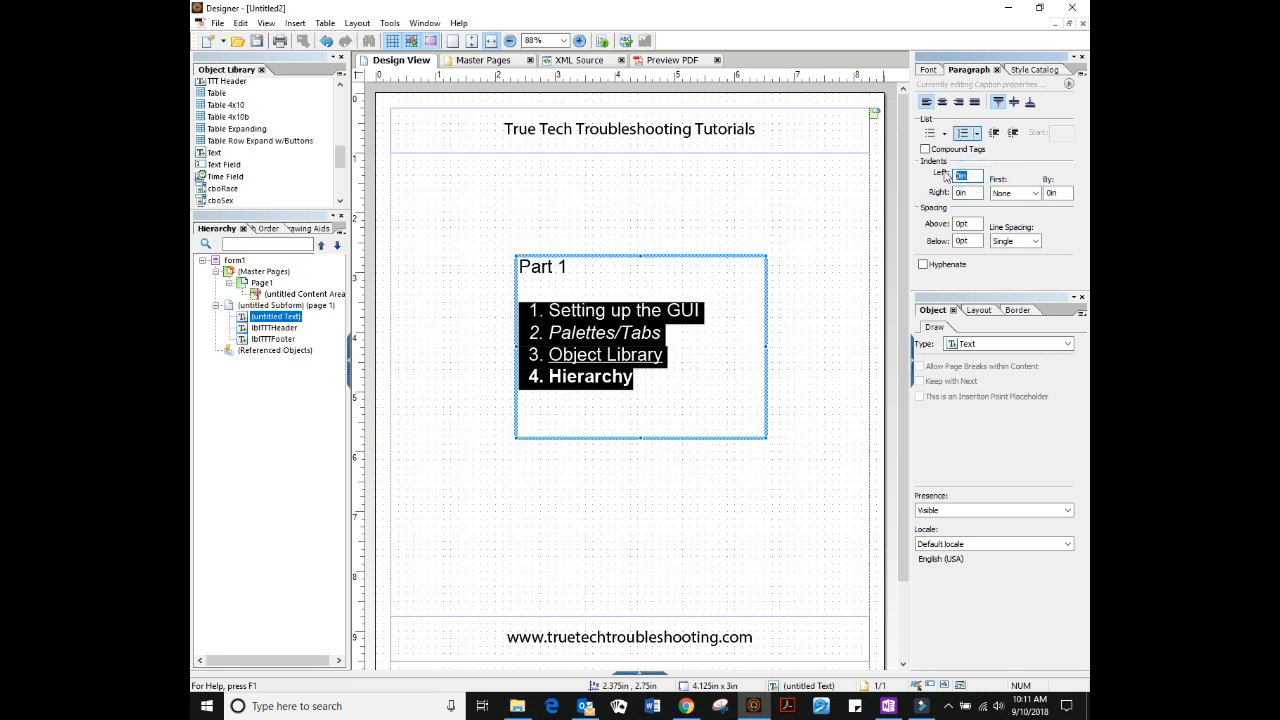
{"action": "type", "text": "0.1in"}
{"action": "left_click", "coordinate": [803, 286]}
{"action": "left_click", "coordinate": [674, 337]}
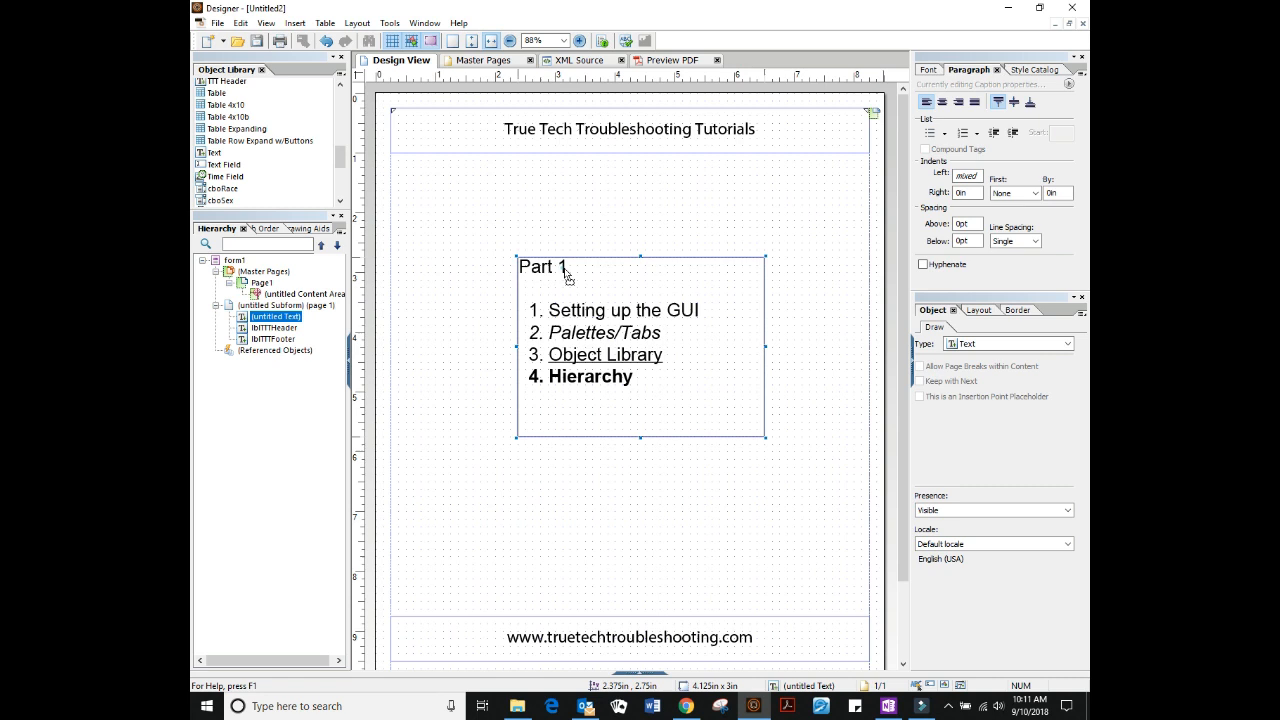
{"action": "key", "text": "ctrl+a"}
{"action": "left_click", "coordinate": [638, 420]}
{"action": "left_click", "coordinate": [637, 418]}
{"action": "left_click", "coordinate": [612, 306]}
{"action": "left_click", "coordinate": [597, 281]}
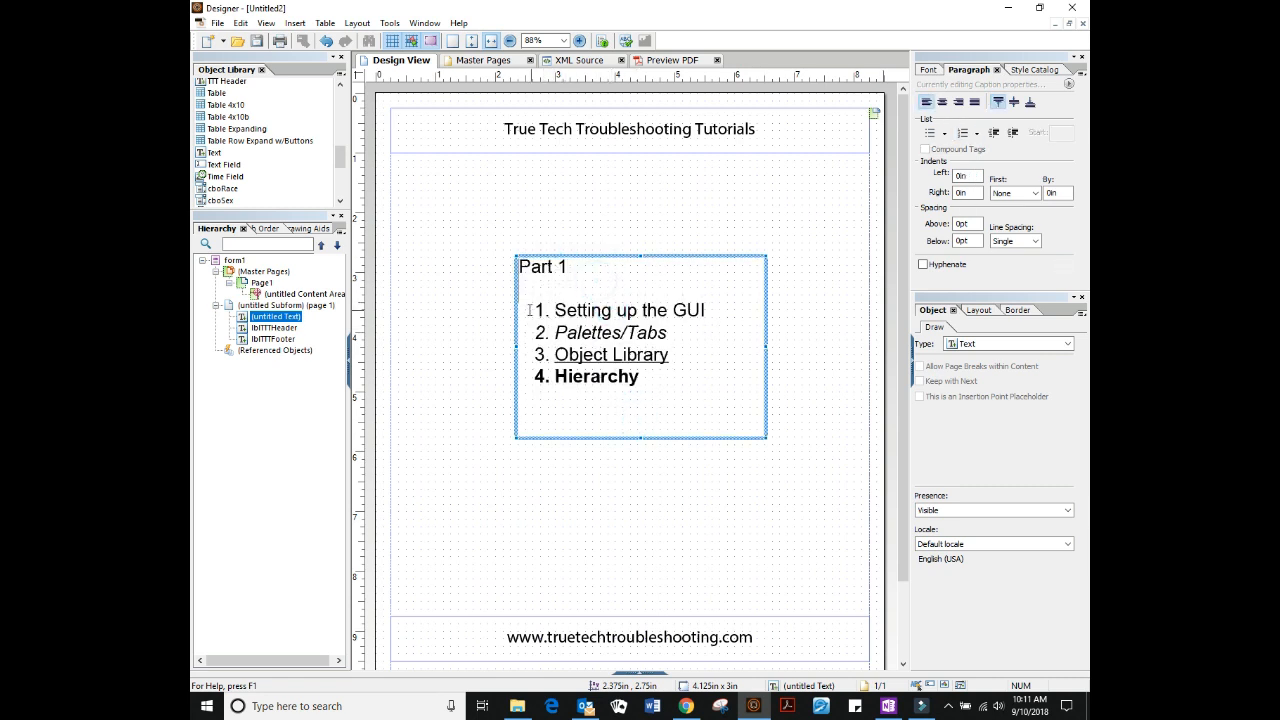
Set the spacing above the Hierarchy list item to 12 pt.
{"action": "left_click_drag", "start_coordinate": [663, 380], "coordinate": [583, 378]}
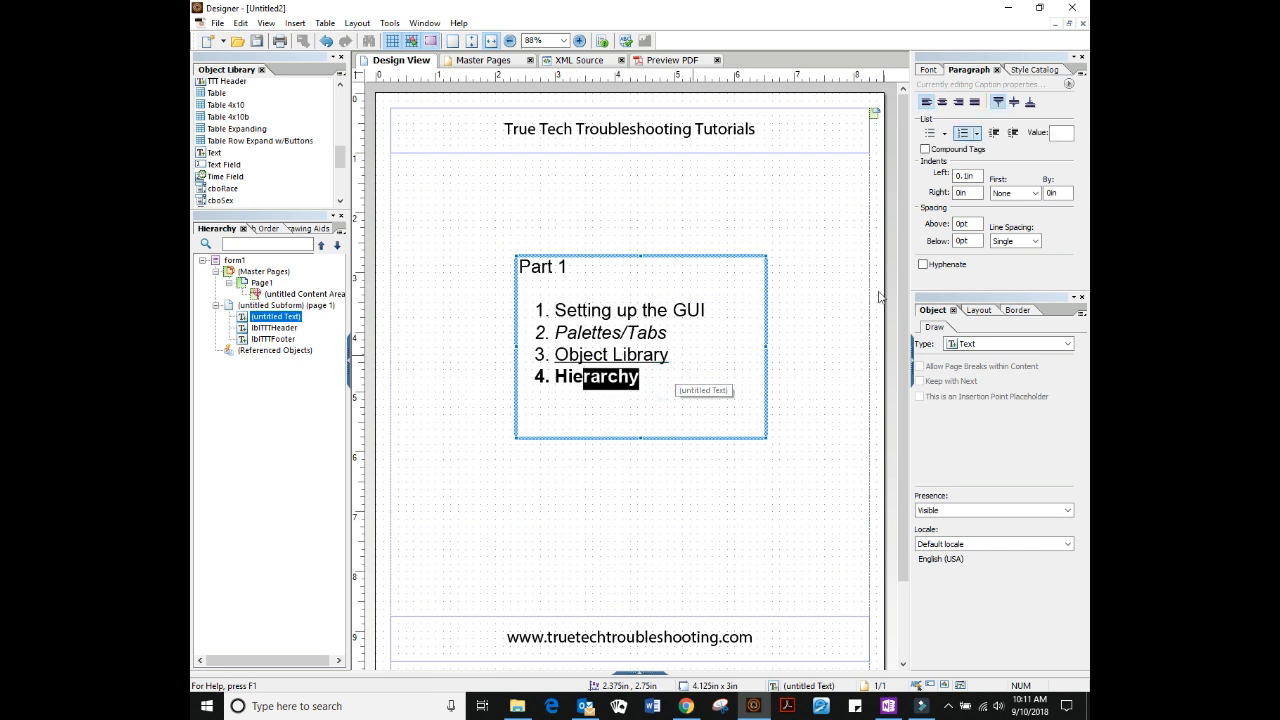
{"action": "left_click", "coordinate": [1035, 193]}
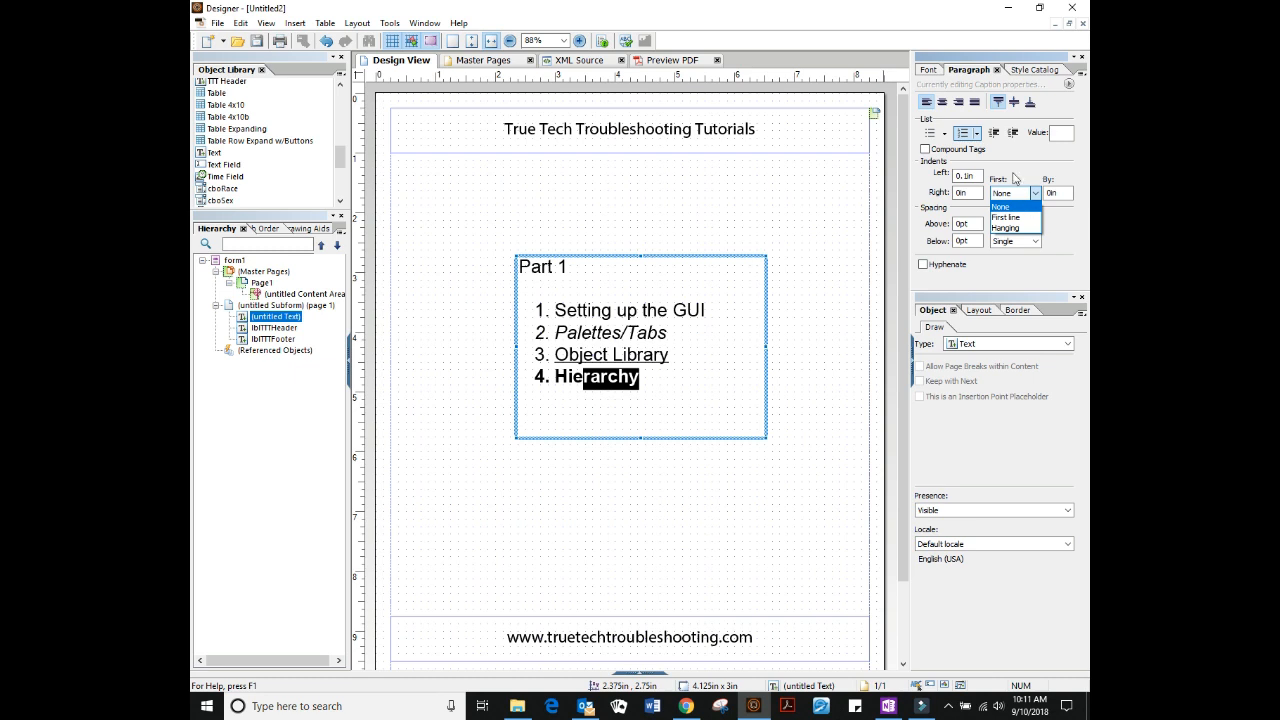
{"action": "left_click", "coordinate": [1013, 178]}
{"action": "left_click", "coordinate": [965, 226]}
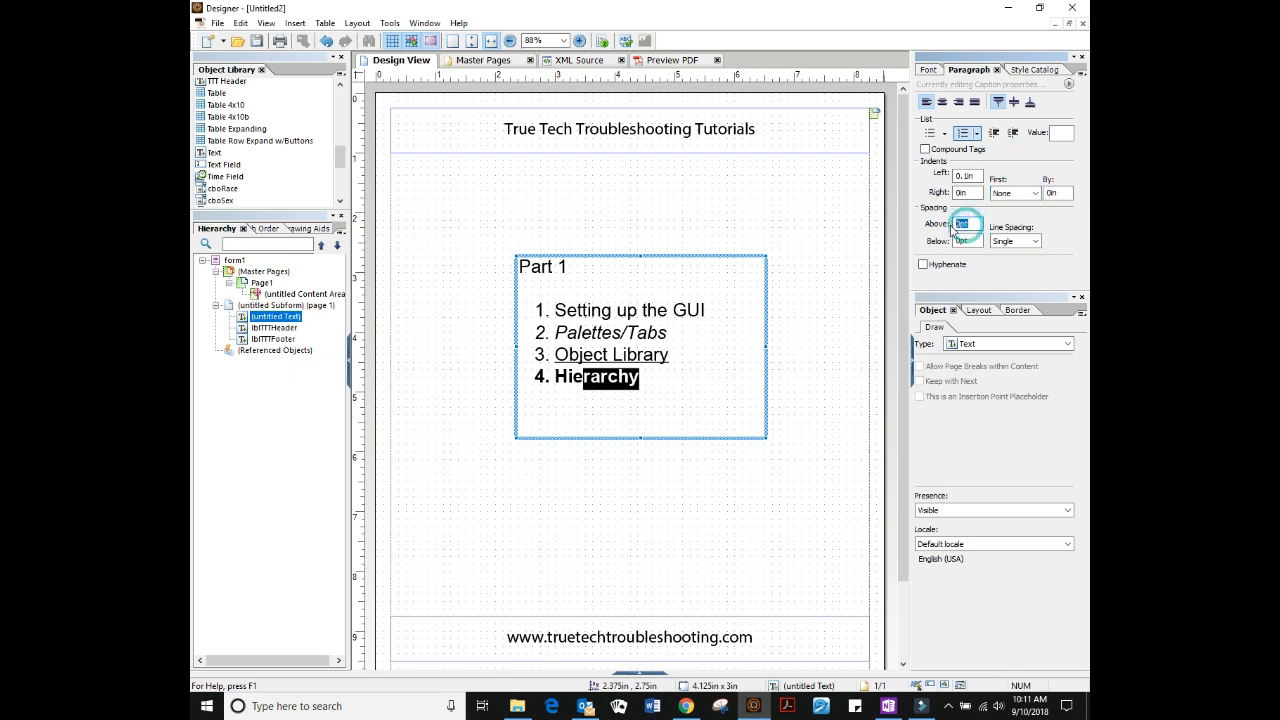
{"action": "key", "text": "Up"}
{"action": "key", "text": "Up"}
{"action": "left_click_drag", "start_coordinate": [972, 226], "coordinate": [909, 228]}
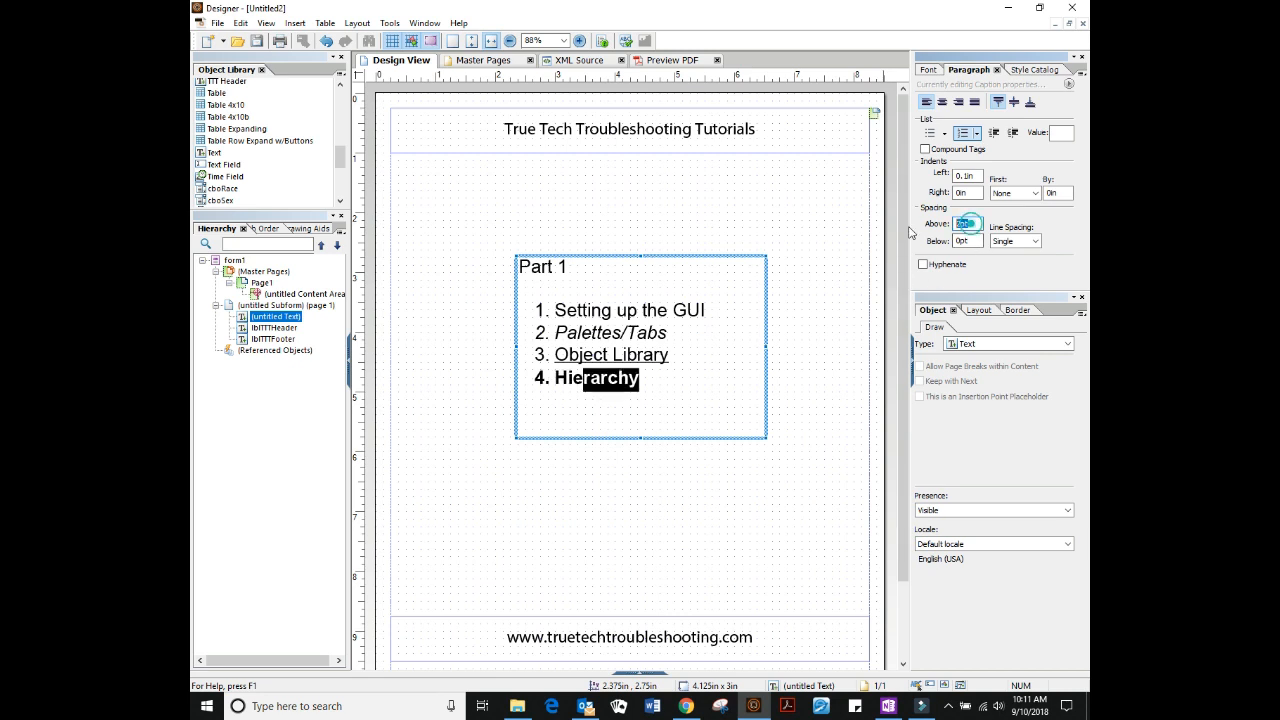
{"action": "type", "text": "12"}
{"action": "key", "text": "Return"}
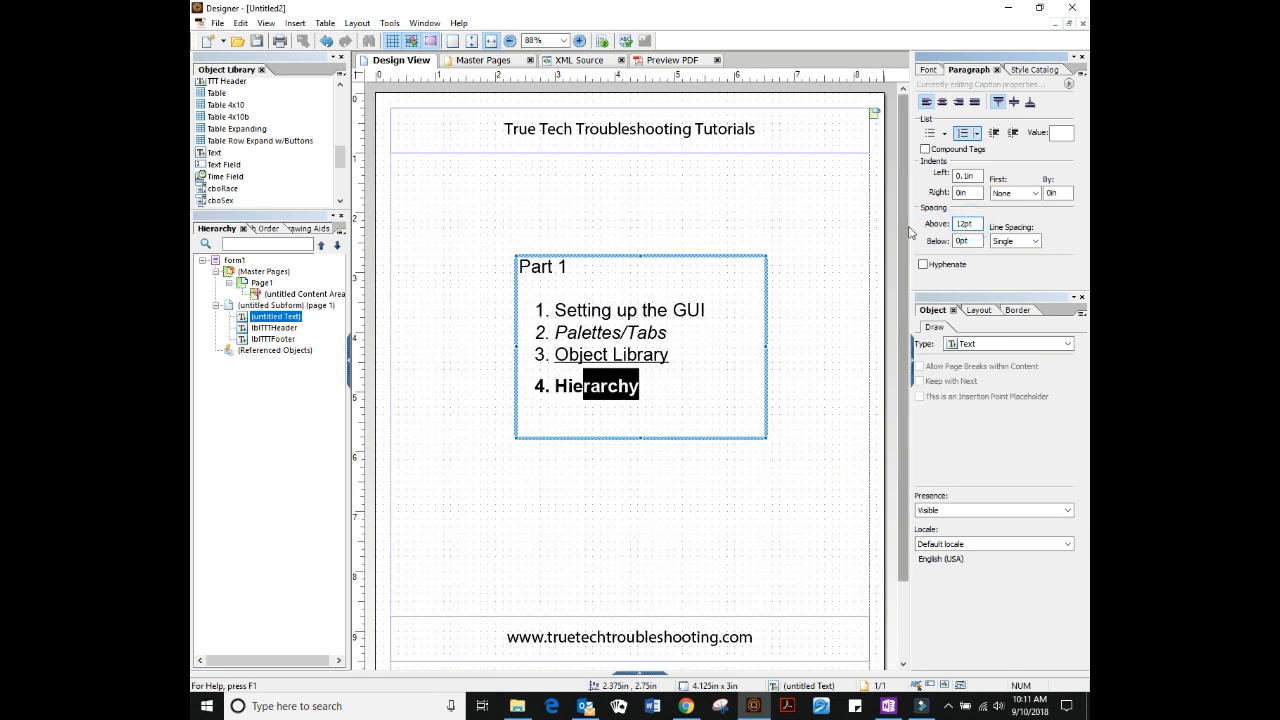
{"action": "left_click", "coordinate": [671, 373]}
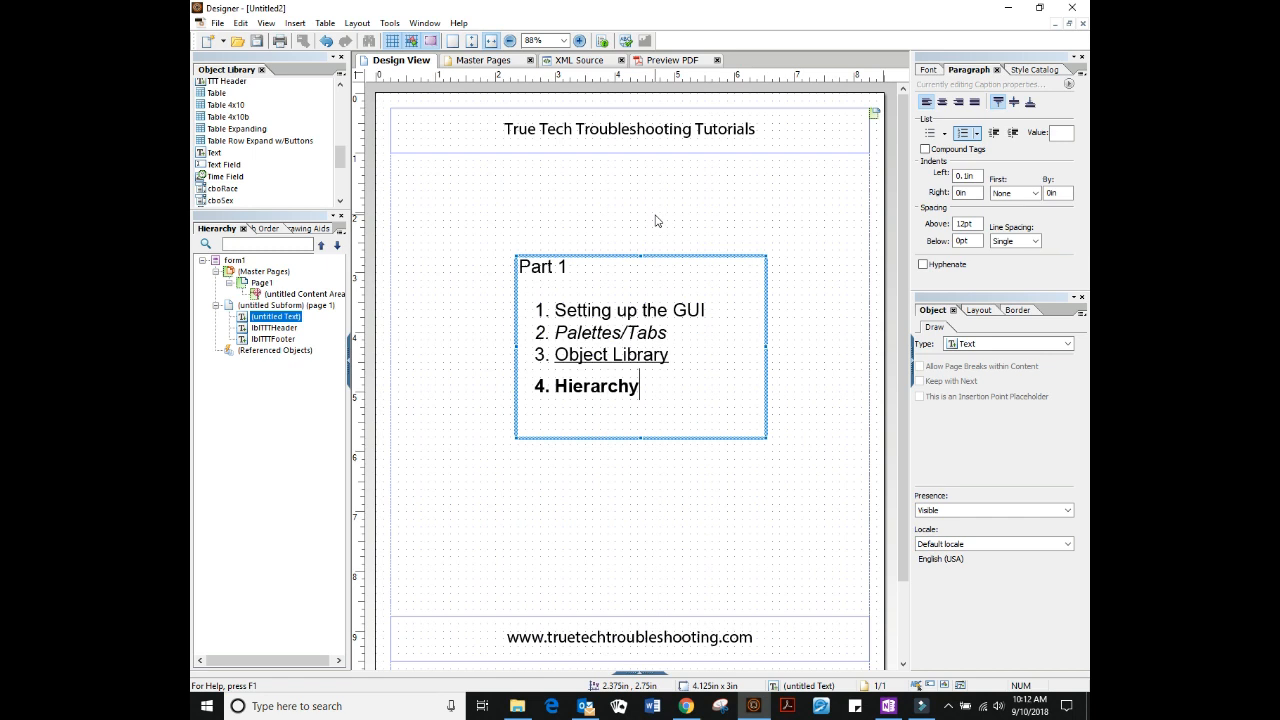
Examine the font and paragraph settings of the first three list items and the footer text object's entry in the hierarchy.
{"action": "left_click_drag", "start_coordinate": [670, 357], "coordinate": [546, 311]}
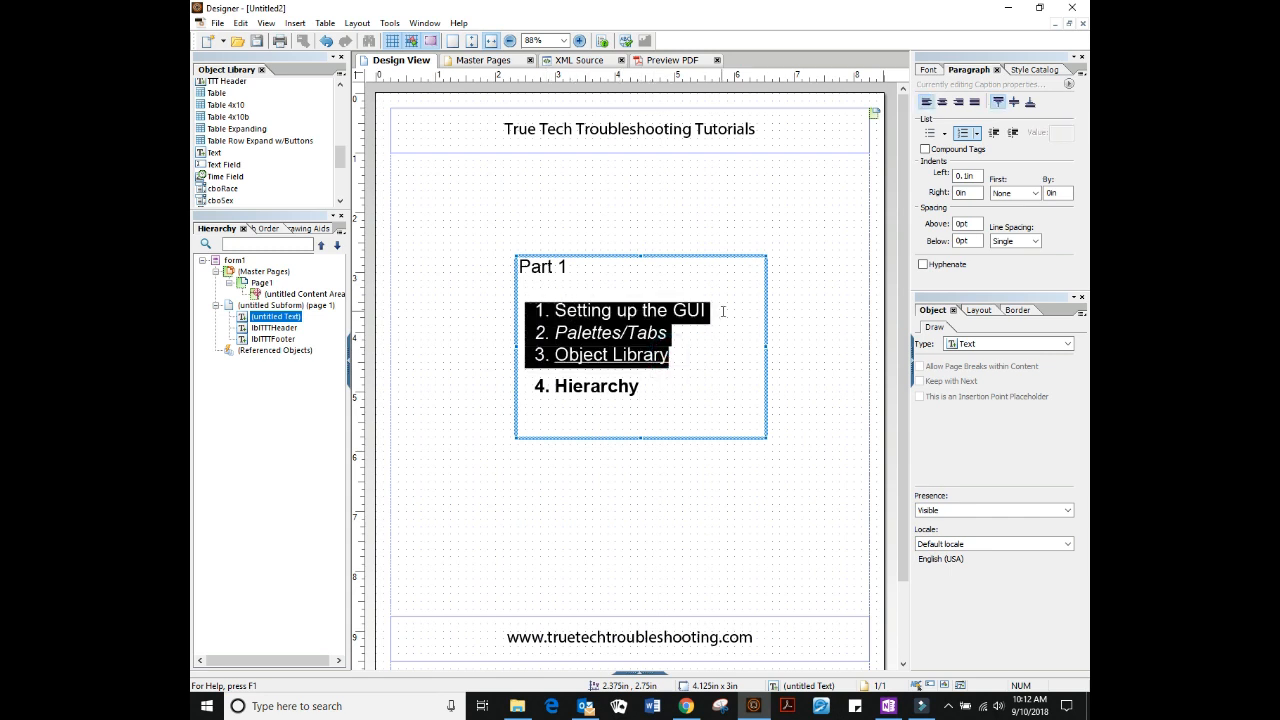
{"action": "left_click", "coordinate": [928, 69]}
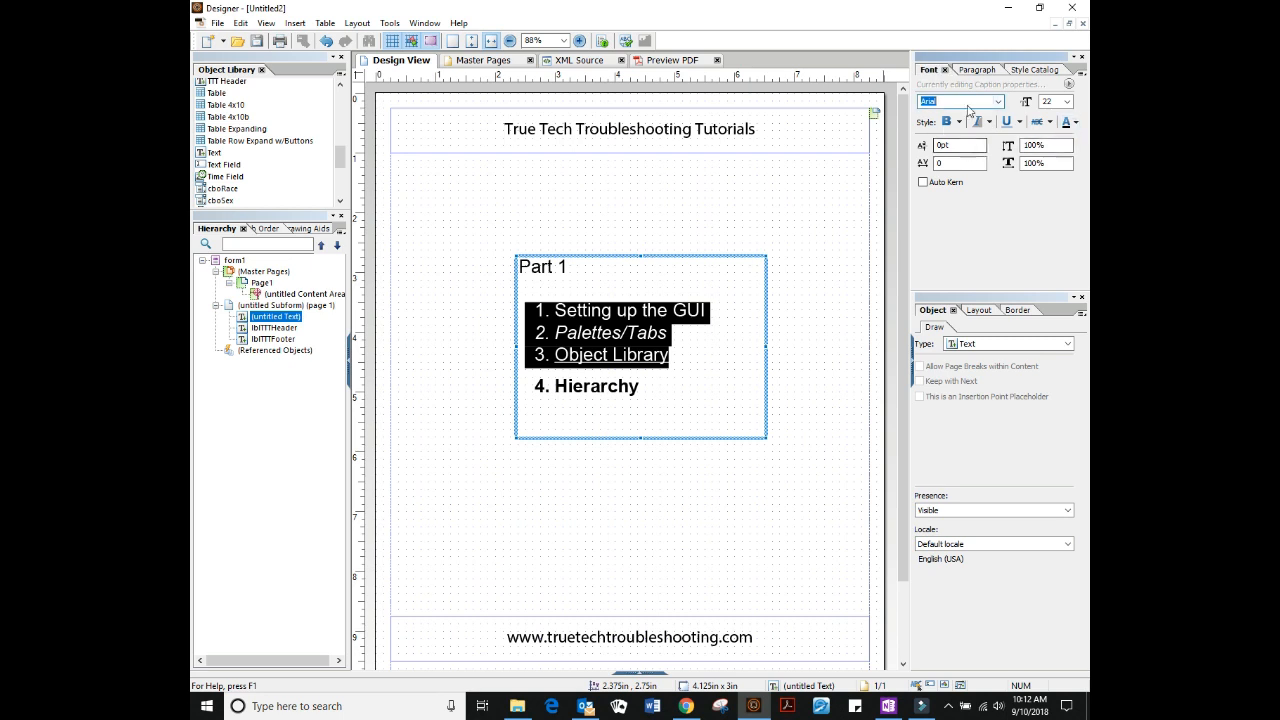
{"action": "left_click", "coordinate": [973, 70]}
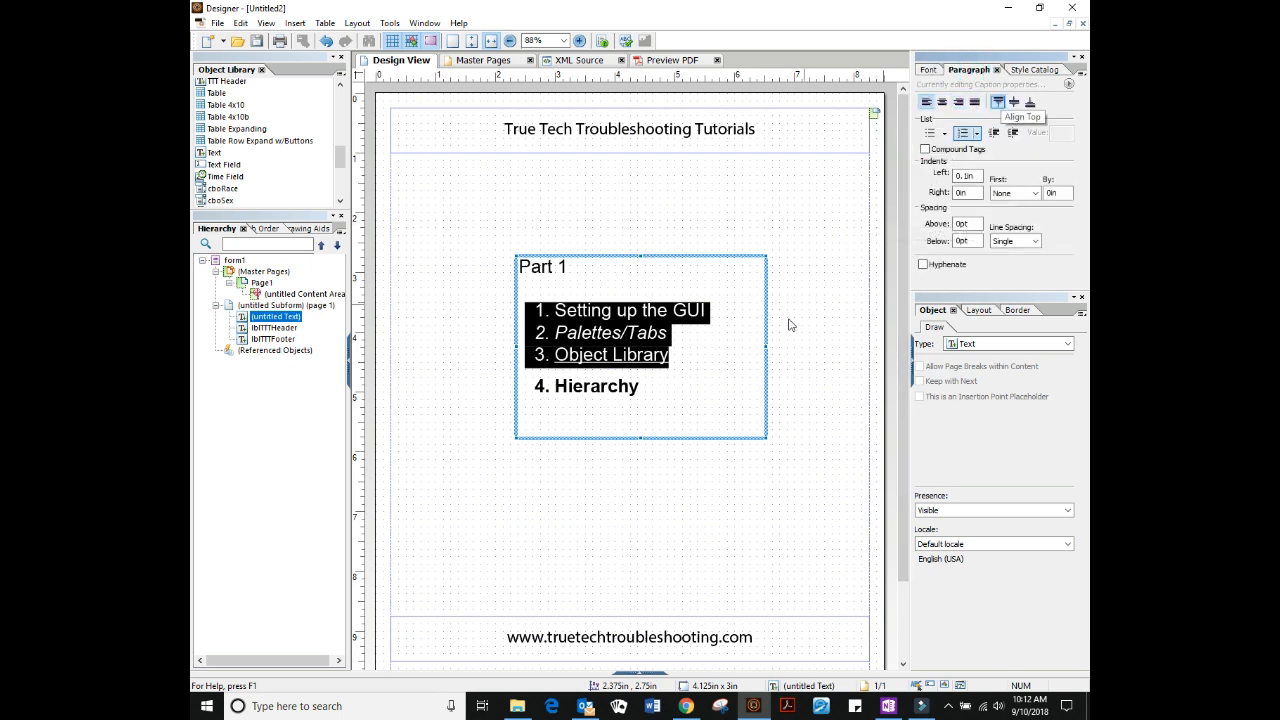
{"action": "left_click", "coordinate": [609, 650]}
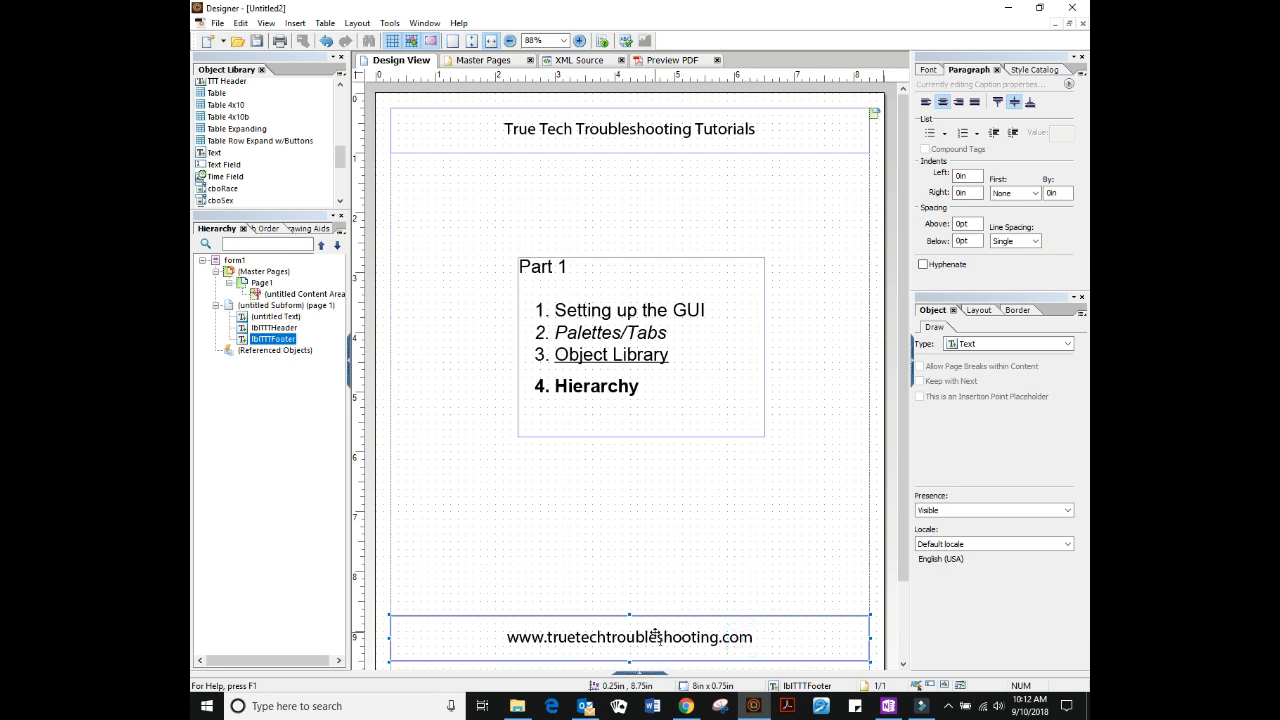
{"action": "left_click", "coordinate": [276, 340]}
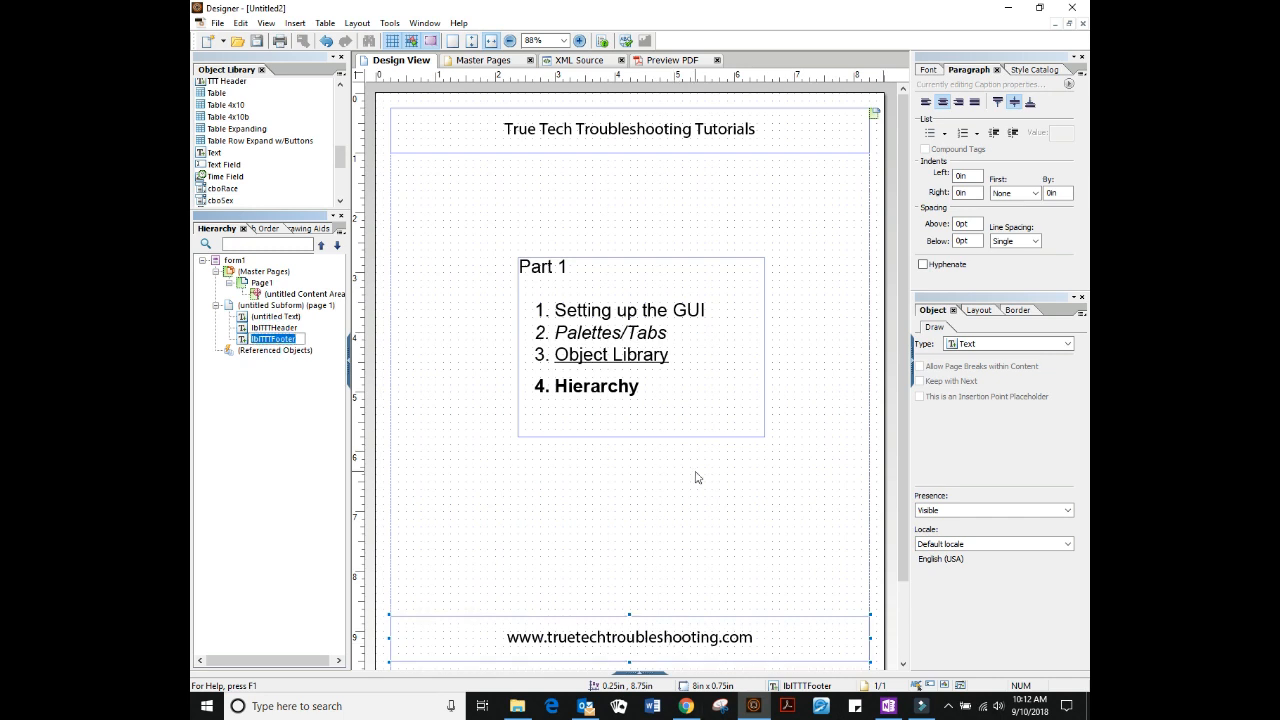
{"action": "left_click", "coordinate": [503, 571]}
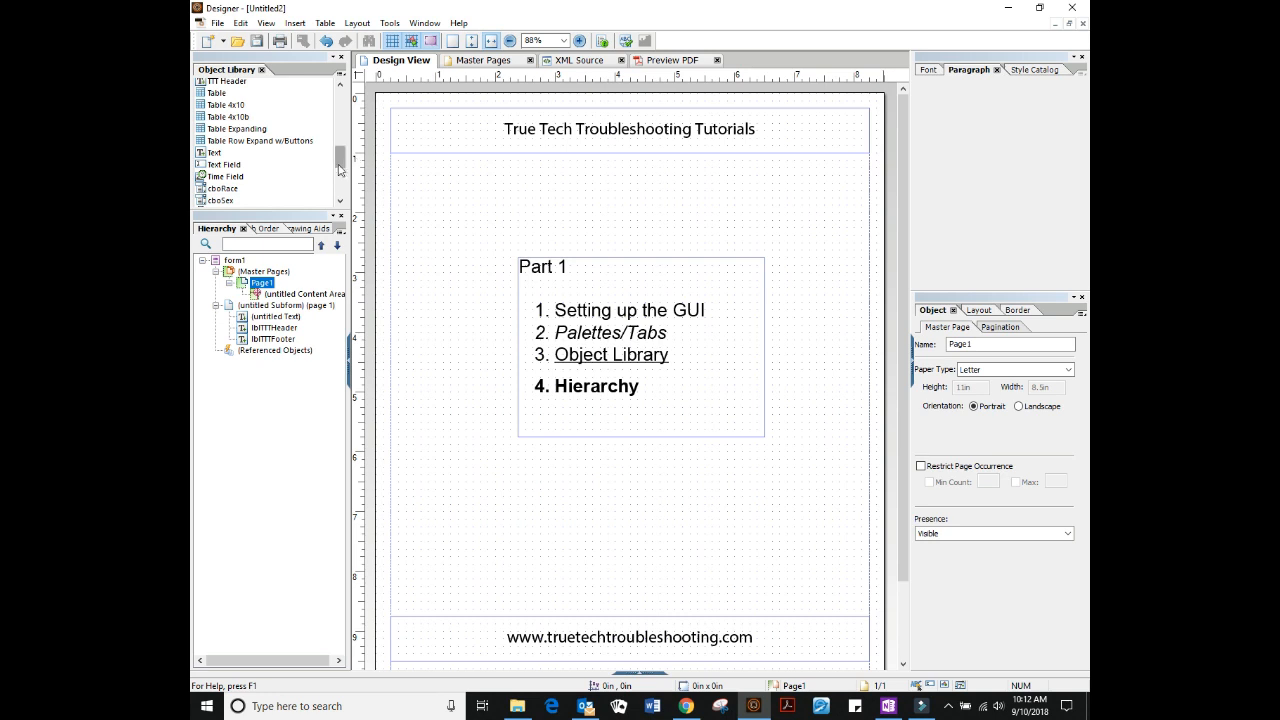
{"action": "left_click", "coordinate": [556, 638]}
Add a text object above the Part 1 box reading "Hello World" and centre its text horizontally and vertically.
{"action": "left_click_drag", "start_coordinate": [215, 153], "coordinate": [742, 220]}
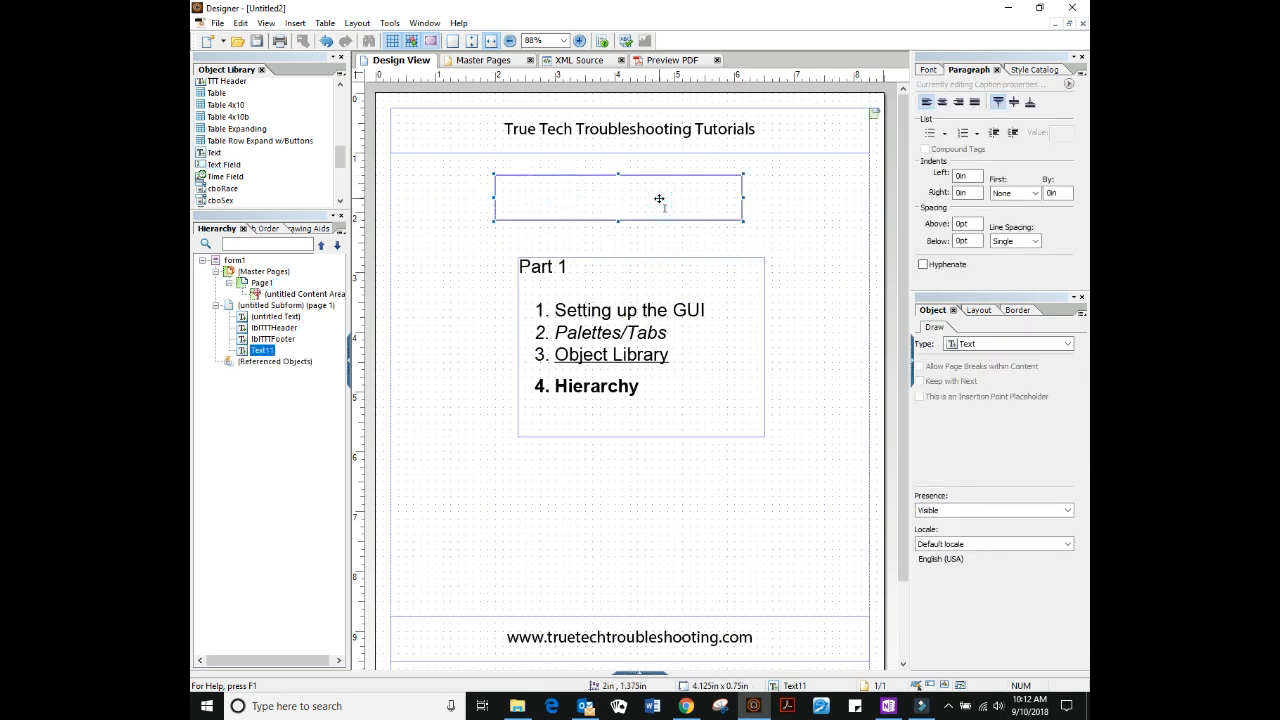
{"action": "double_click", "coordinate": [659, 199]}
{"action": "type", "text": "Hello"}
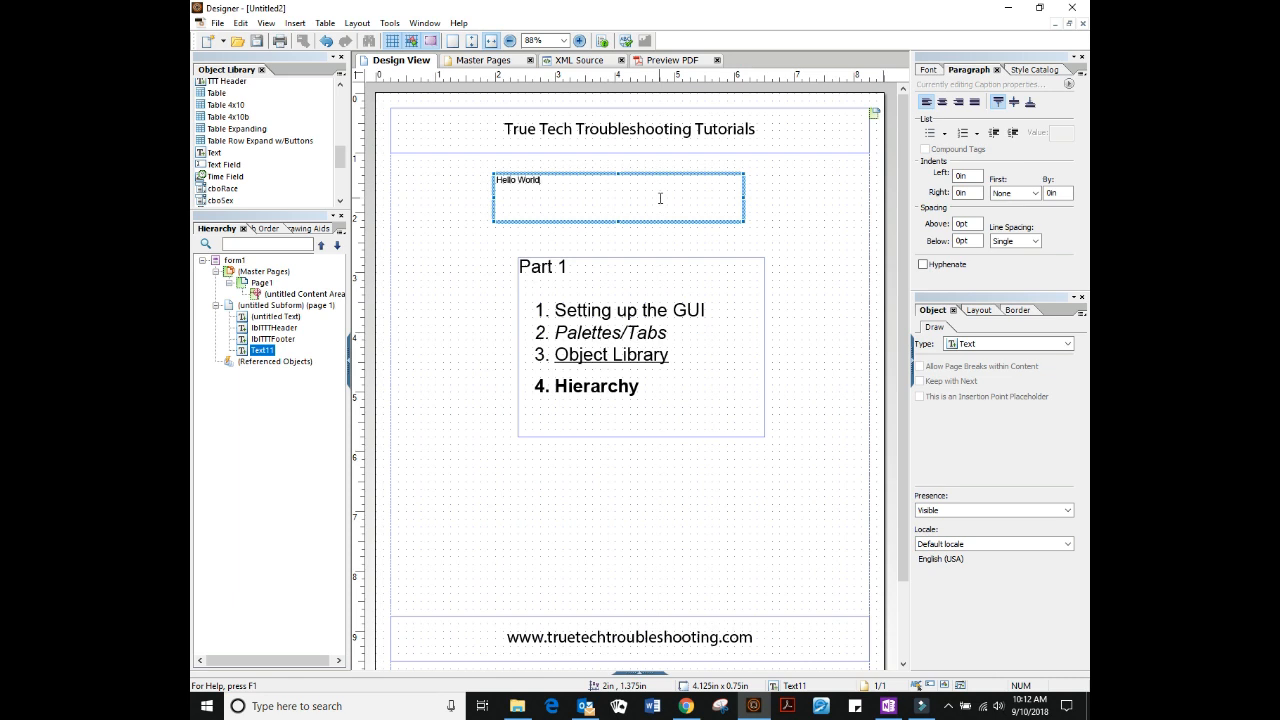
{"action": "type", "text": " World"}
{"action": "left_click", "coordinate": [1014, 101]}
{"action": "left_click", "coordinate": [942, 102]}
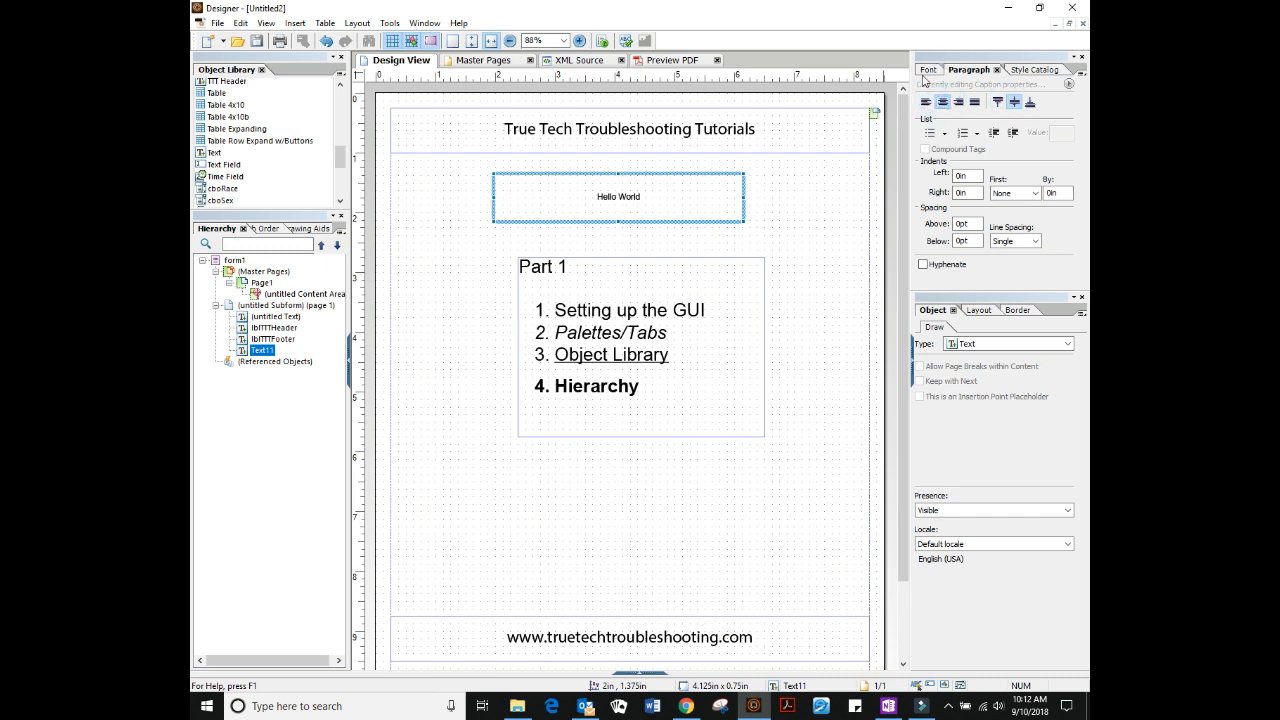
Format the Hello World text in Times New Roman at size 26.
{"action": "left_click", "coordinate": [928, 69]}
{"action": "left_click", "coordinate": [1067, 101]}
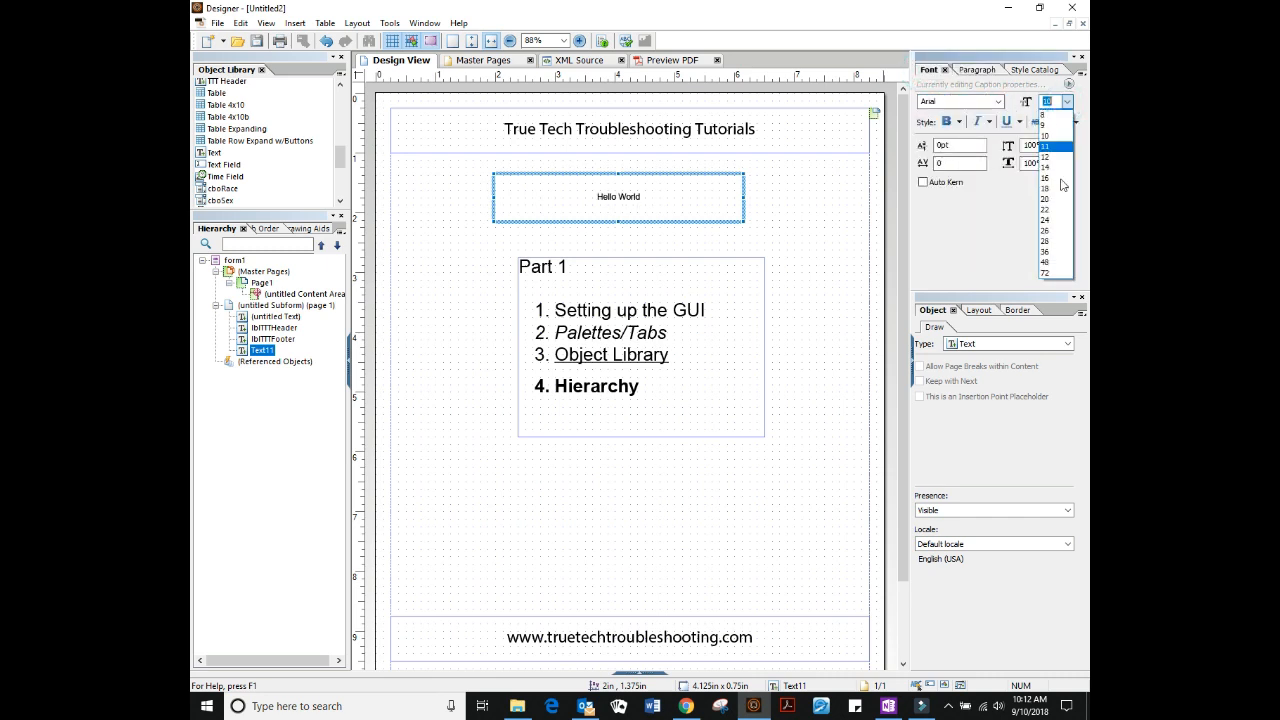
{"action": "left_click", "coordinate": [1060, 233]}
{"action": "left_click_drag", "start_coordinate": [596, 197], "coordinate": [663, 209]}
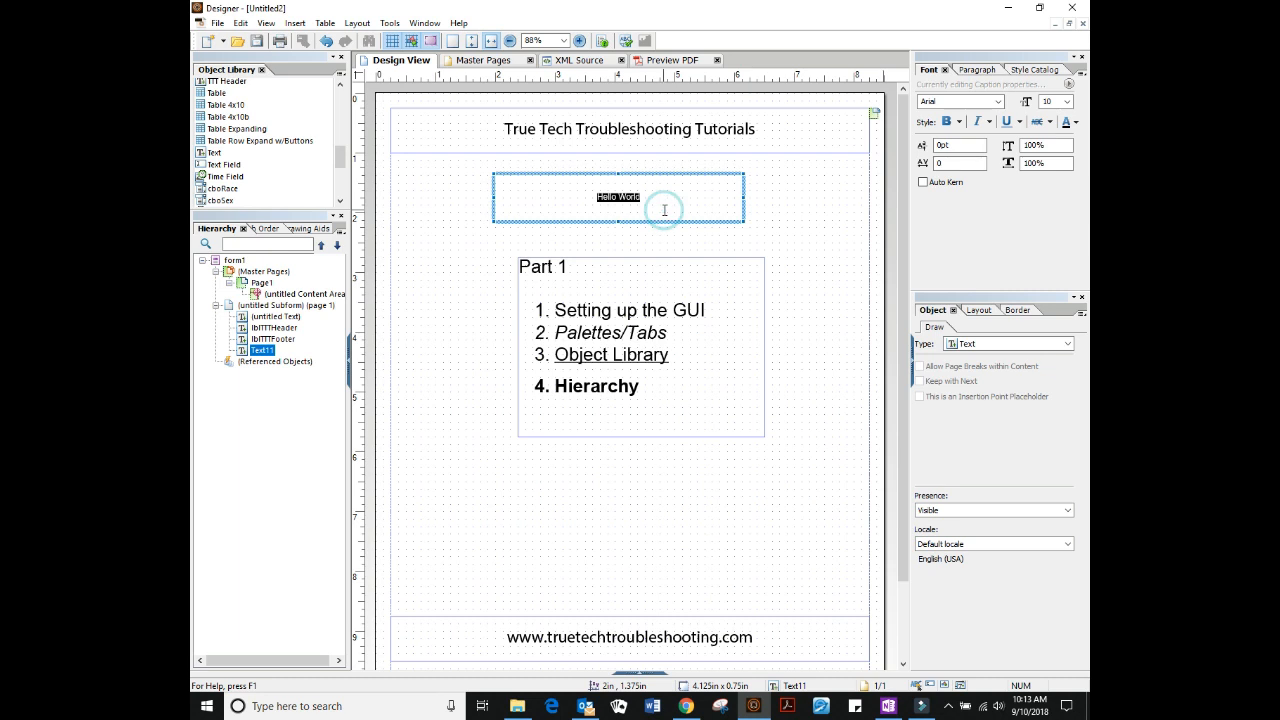
{"action": "left_click", "coordinate": [997, 102]}
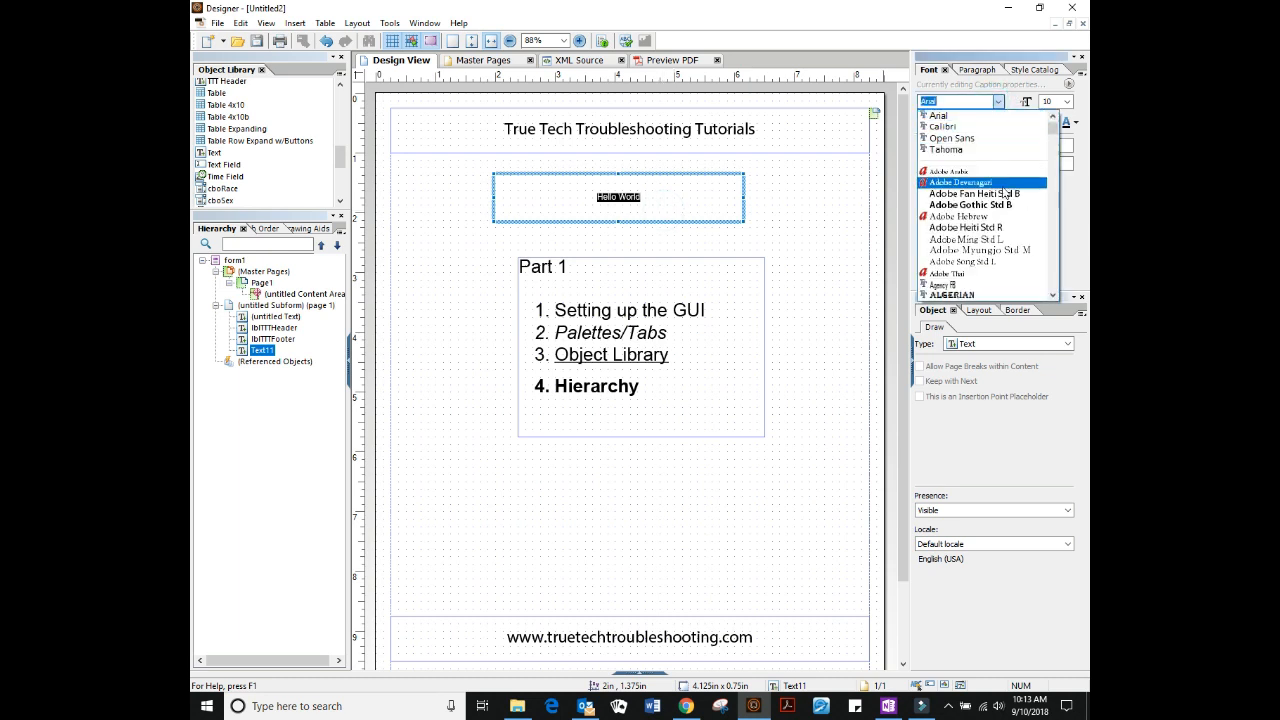
{"action": "left_click_drag", "start_coordinate": [1053, 132], "coordinate": [1055, 120]}
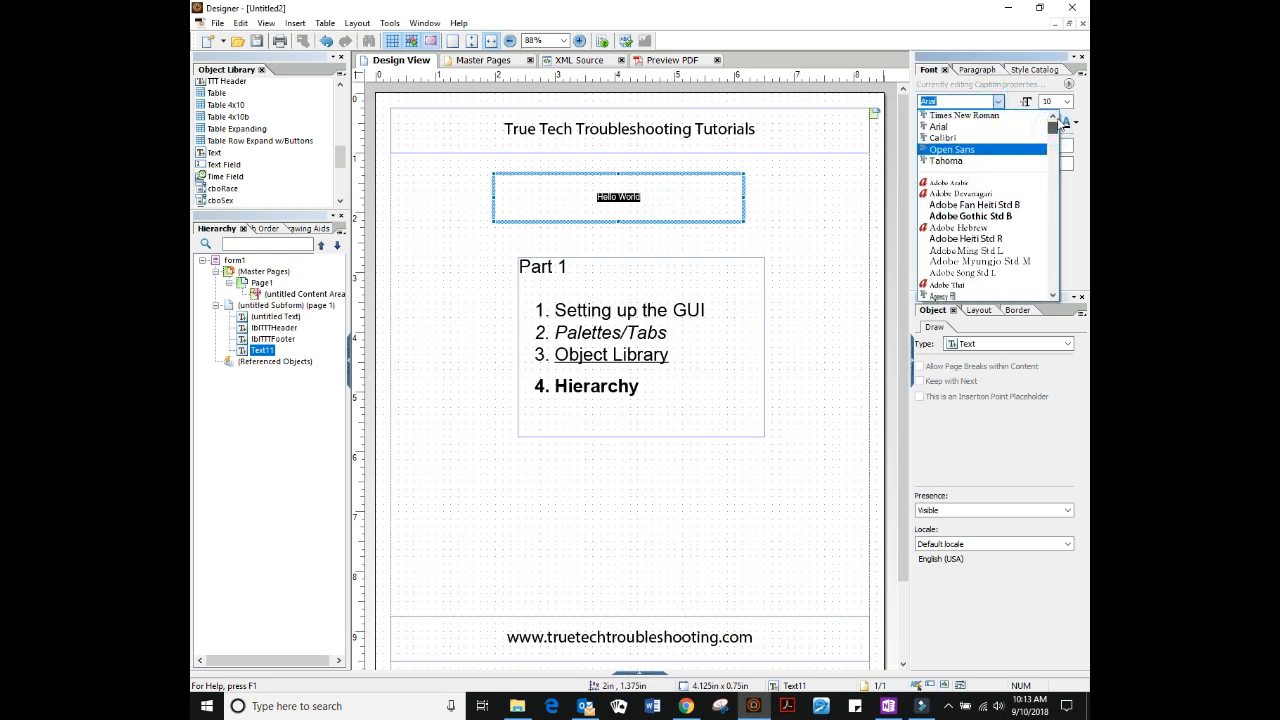
{"action": "left_click", "coordinate": [1003, 116]}
{"action": "left_click", "coordinate": [1069, 102]}
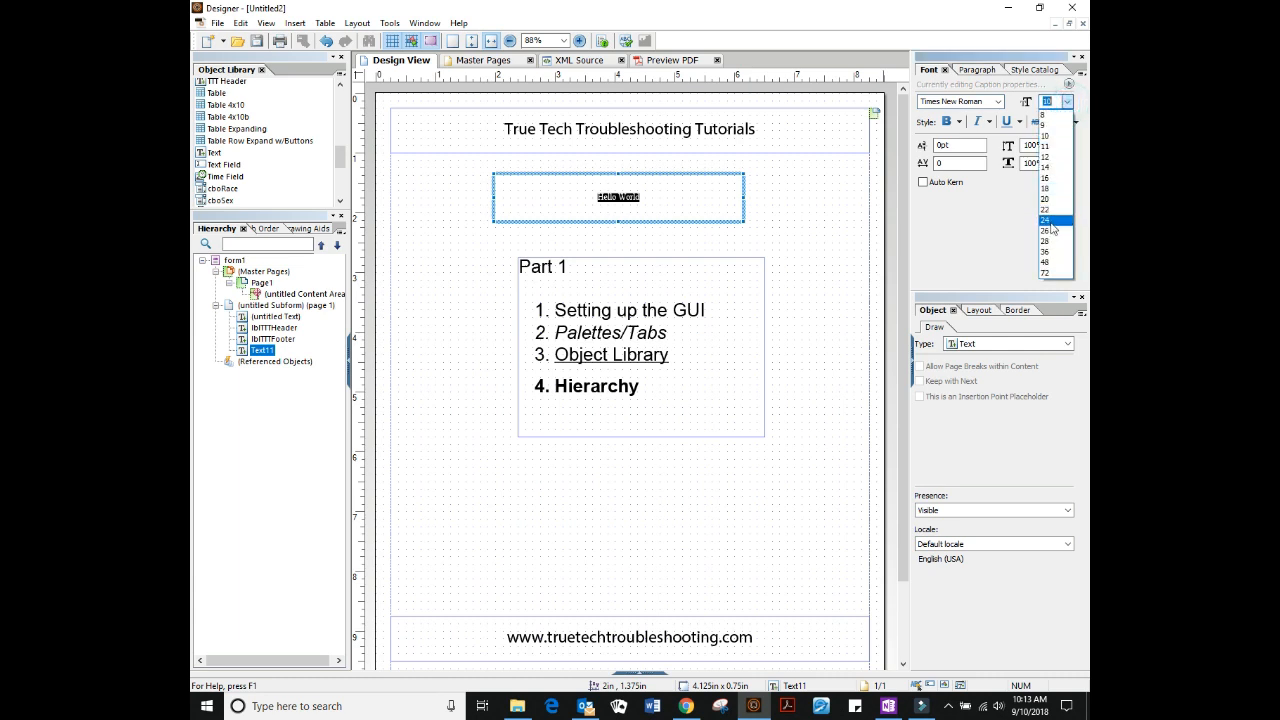
{"action": "left_click", "coordinate": [1053, 231]}
{"action": "left_click", "coordinate": [806, 217]}
{"action": "left_click", "coordinate": [689, 195]}
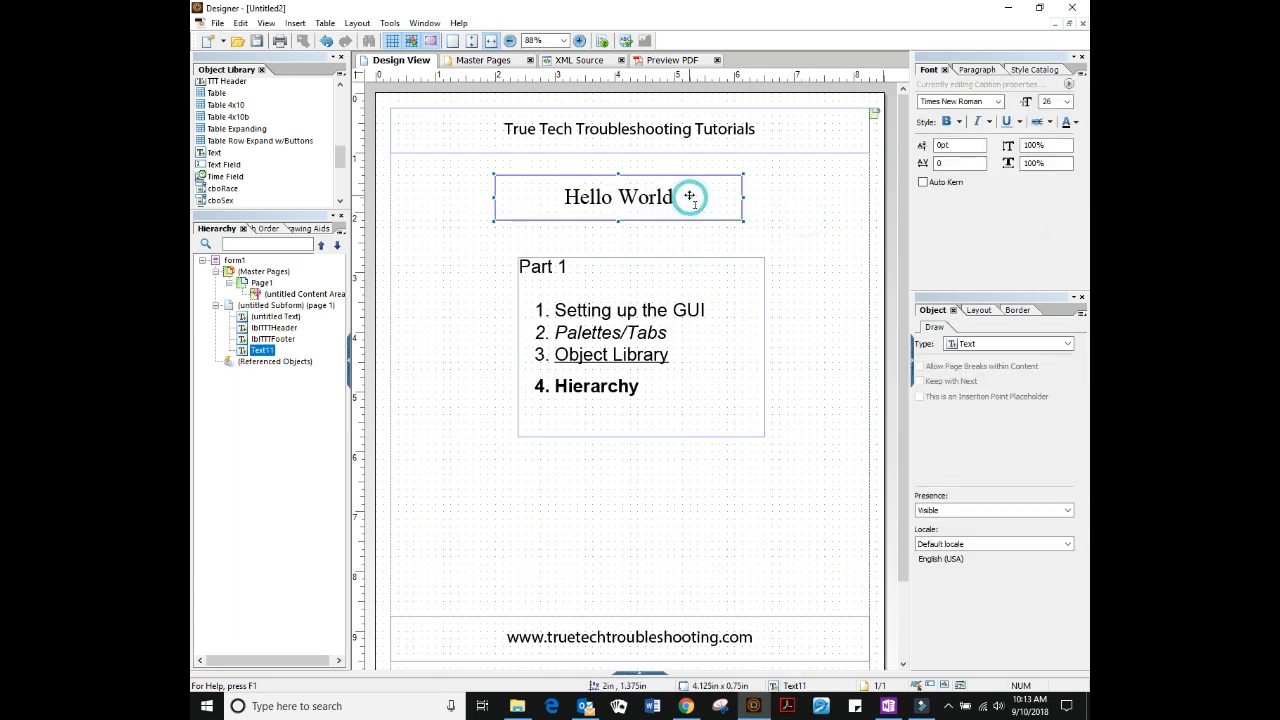
Rename the Hello World text object lblHello and shift it slightly right to about 2.125 in.
{"action": "left_click", "coordinate": [262, 351]}
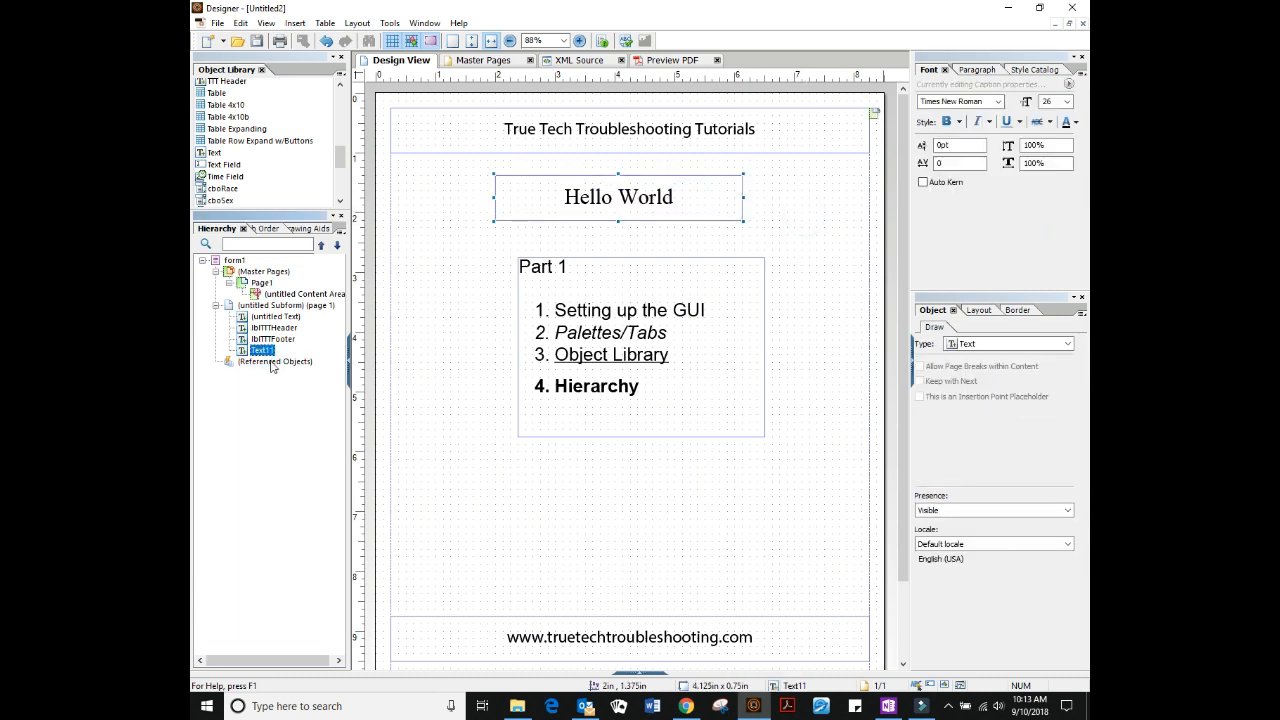
{"action": "type", "text": "lbl"}
{"action": "type", "text": "Hello"}
{"action": "key", "text": "Return"}
{"action": "mouse_move", "coordinate": [624, 200]}
{"action": "left_mouse_down"}
{"action": "mouse_move", "coordinate": [603, 210]}
{"action": "mouse_move", "coordinate": [632, 208]}
{"action": "left_mouse_up"}
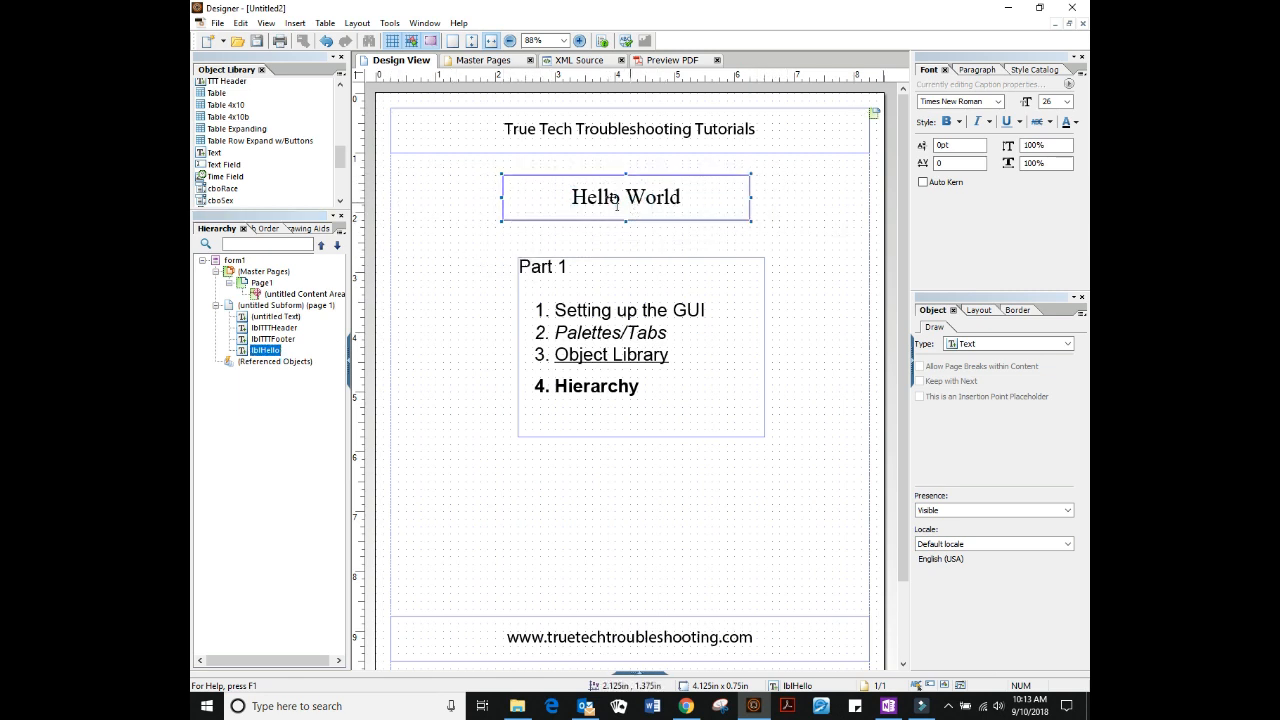
Save the Hello World text object to the Object Library as "Label Hello World" in the Standard group.
{"action": "left_click_drag", "start_coordinate": [524, 188], "coordinate": [269, 179]}
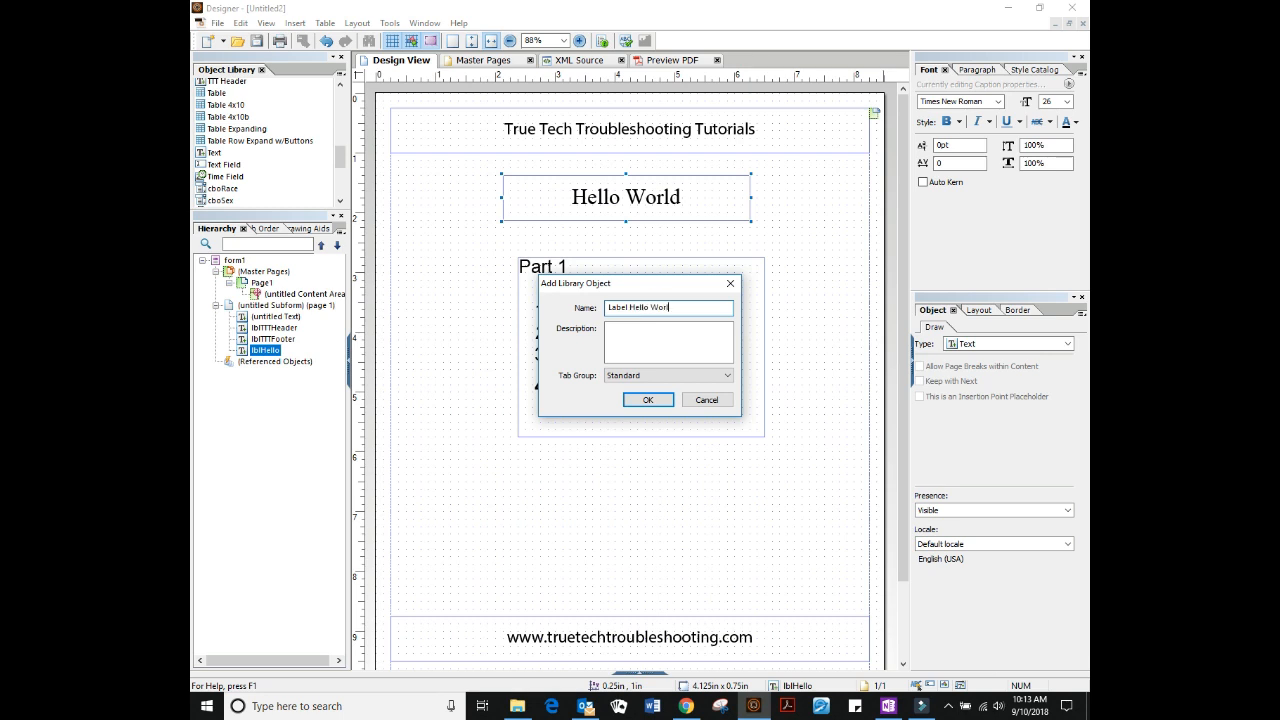
{"action": "left_click", "coordinate": [670, 349]}
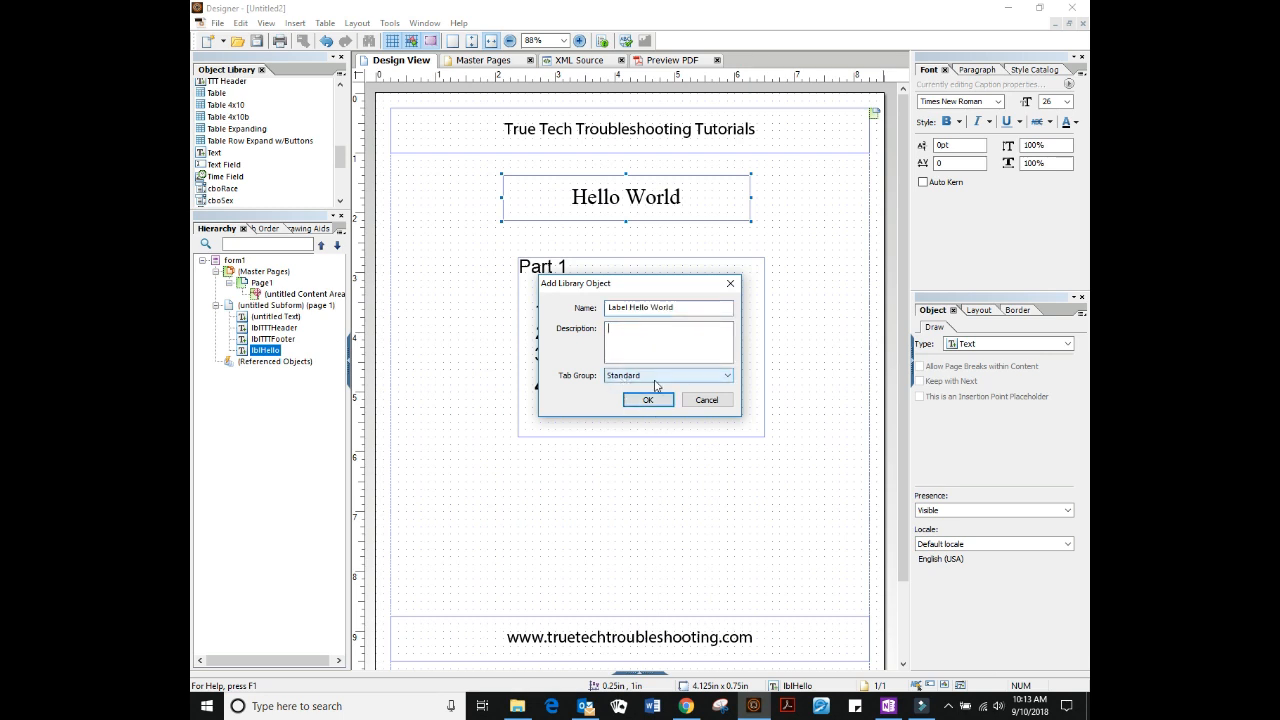
{"action": "left_click", "coordinate": [645, 401]}
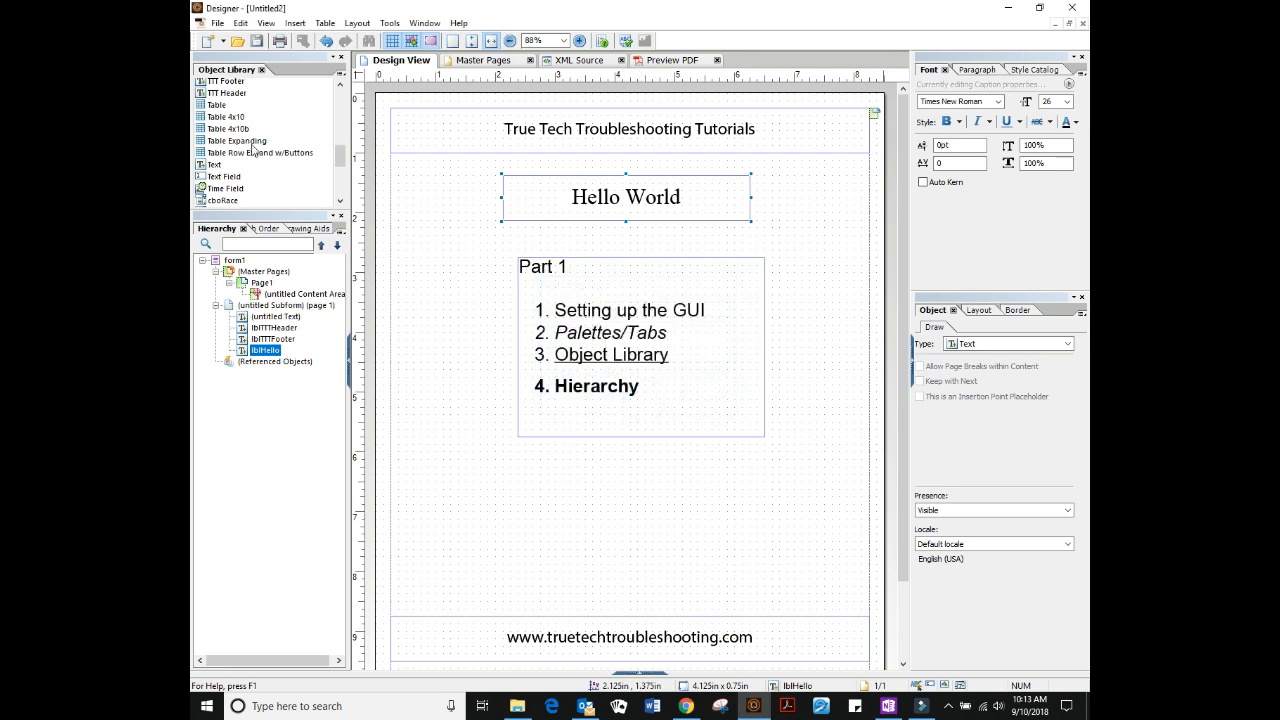
Enlarge the Object Library palette and place a copy of Label Hello World below the Part 1 box.
{"action": "left_click_drag", "start_coordinate": [340, 156], "coordinate": [340, 126]}
{"action": "left_click_drag", "start_coordinate": [282, 211], "coordinate": [299, 438]}
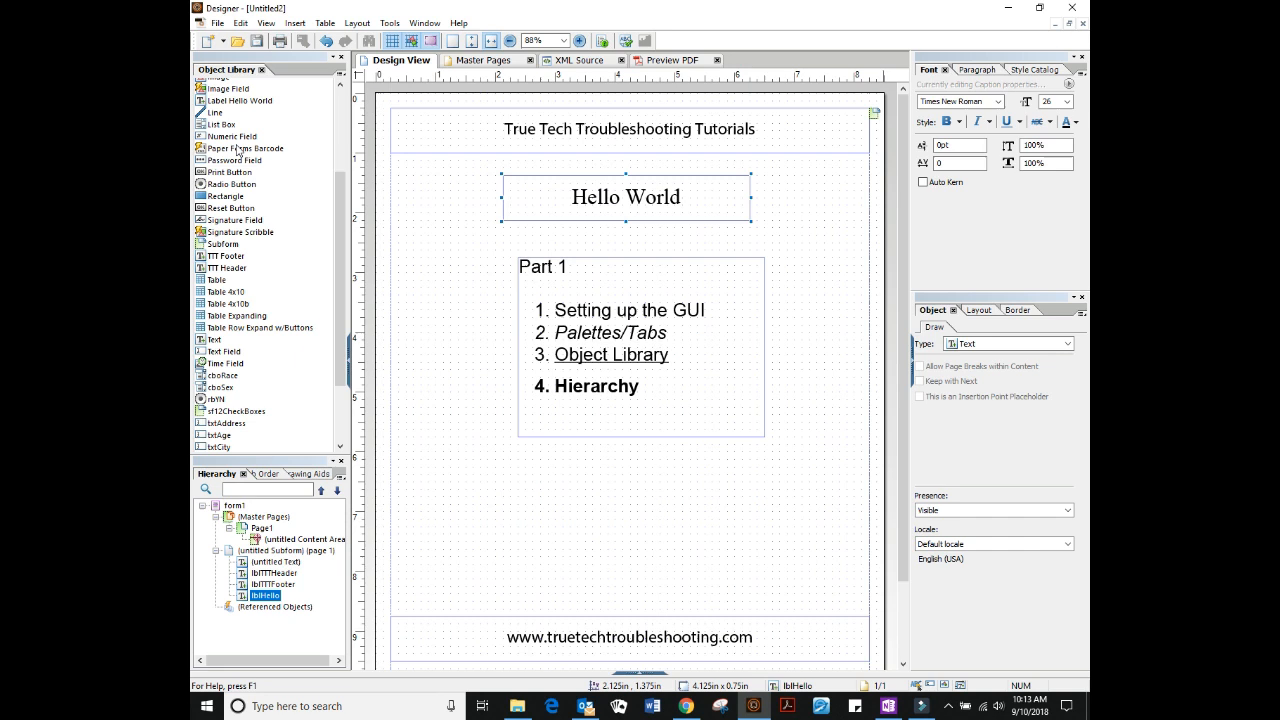
{"action": "left_click", "coordinate": [225, 104]}
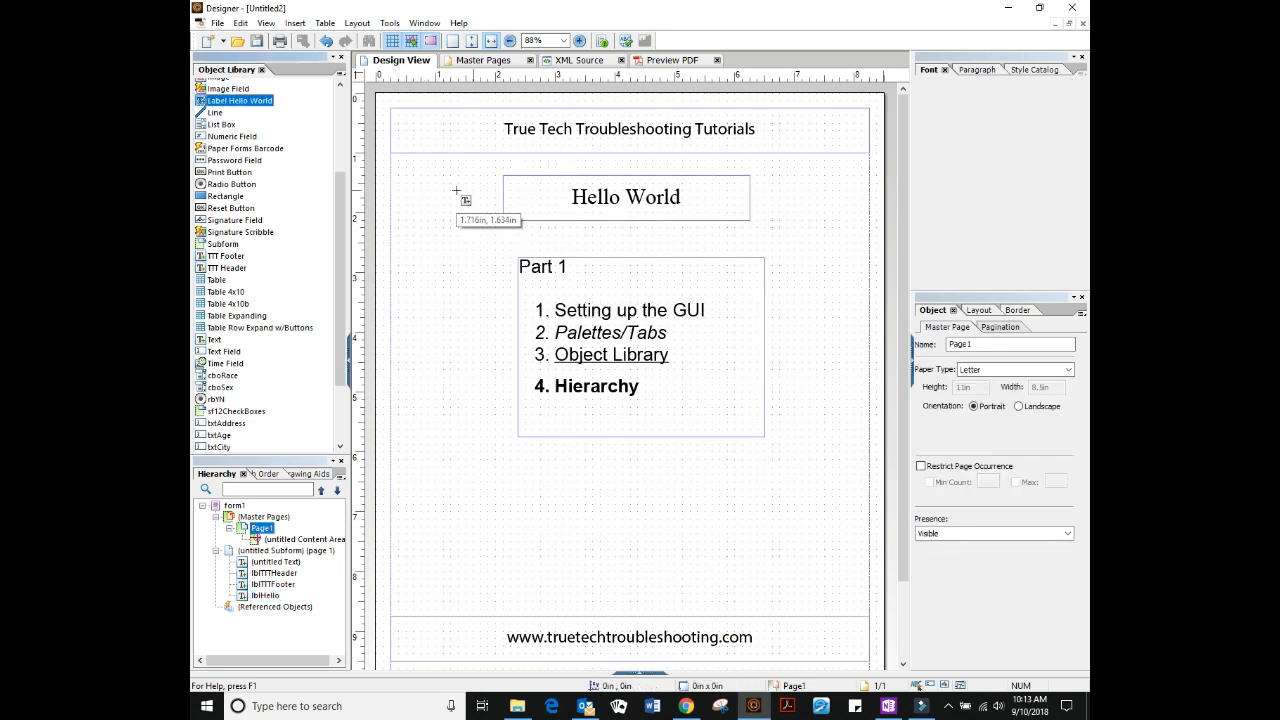
{"action": "left_click_drag", "start_coordinate": [222, 104], "coordinate": [637, 527]}
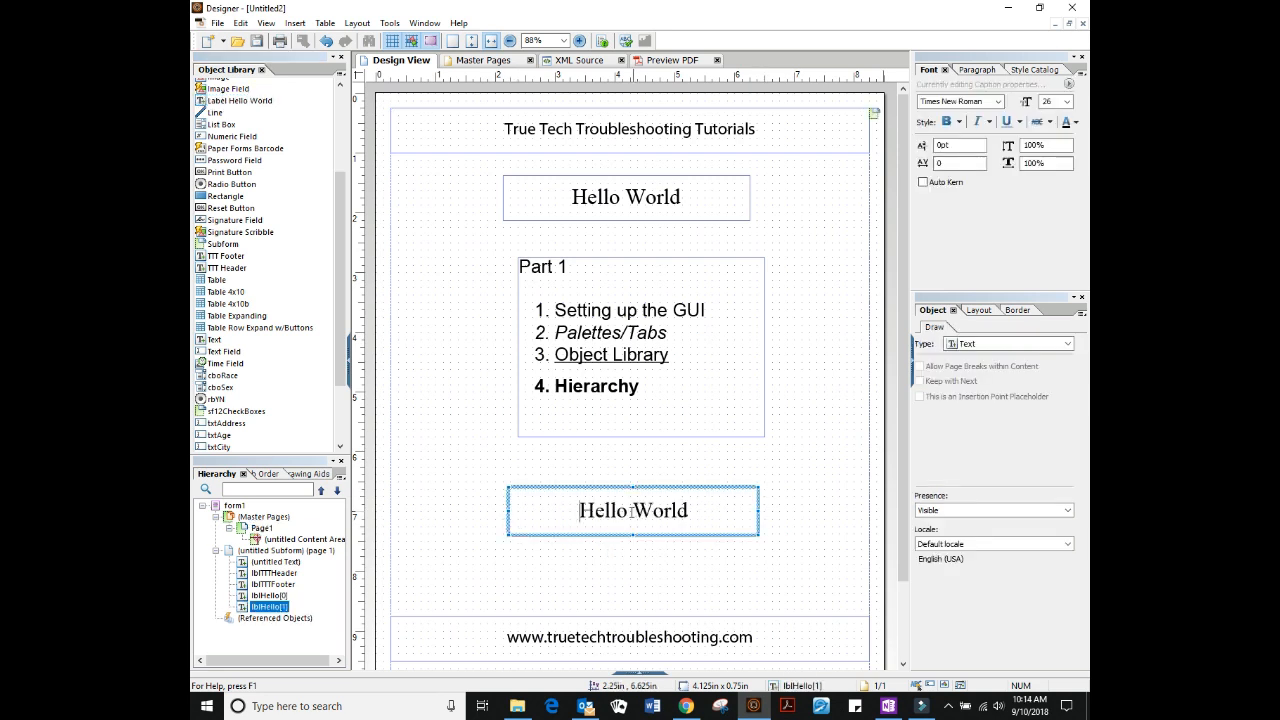
Delete the Hello World copy below the Part 1 box.
{"action": "key", "text": "Delete"}
{"action": "left_click", "coordinate": [709, 487]}
{"action": "key", "text": "Delete"}
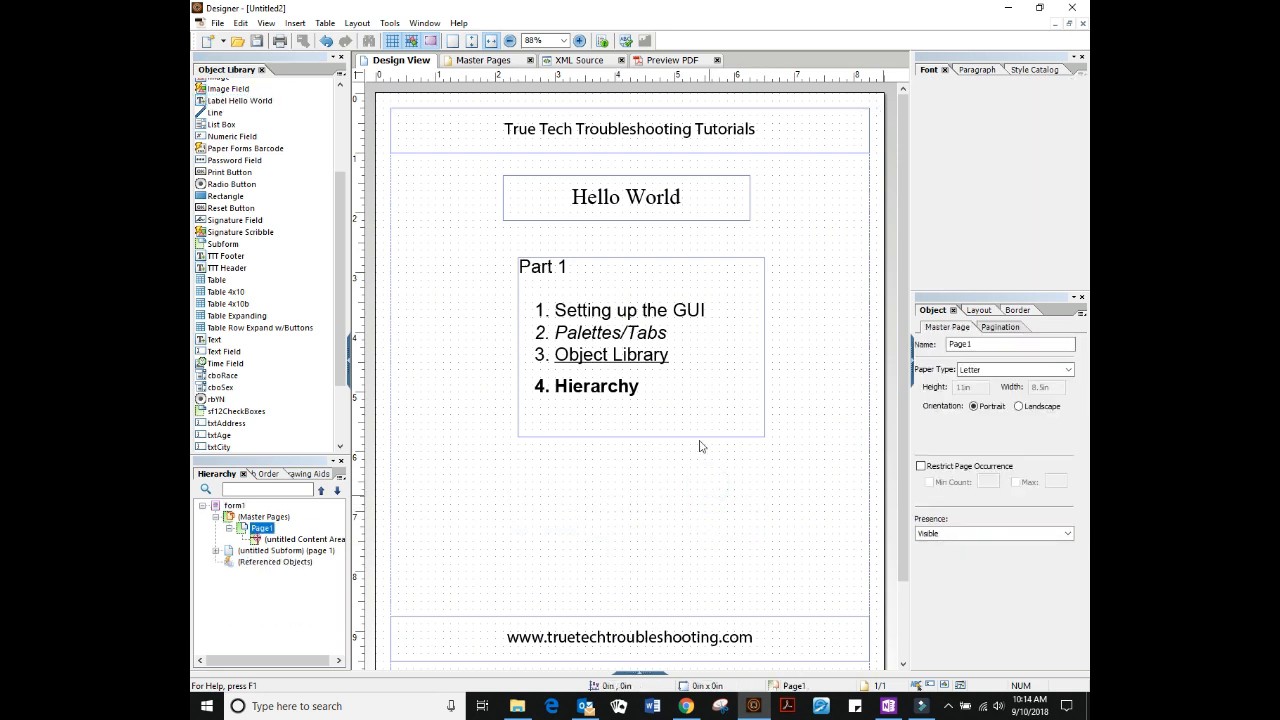
Delete the original Hello World text, the header and the footer from the page.
{"action": "left_click", "coordinate": [678, 178]}
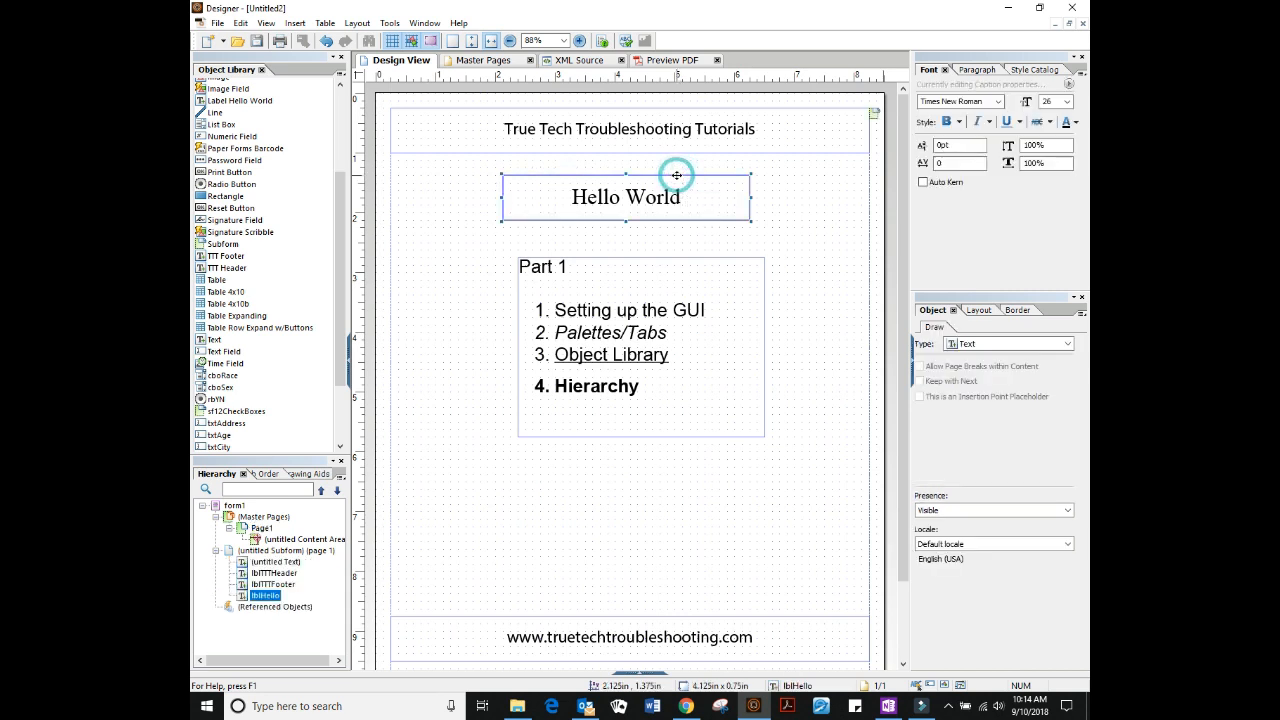
{"action": "key", "text": "Delete"}
{"action": "left_click", "coordinate": [620, 142]}
{"action": "key", "text": "Delete"}
{"action": "left_click", "coordinate": [740, 618]}
{"action": "key", "text": "Delete"}
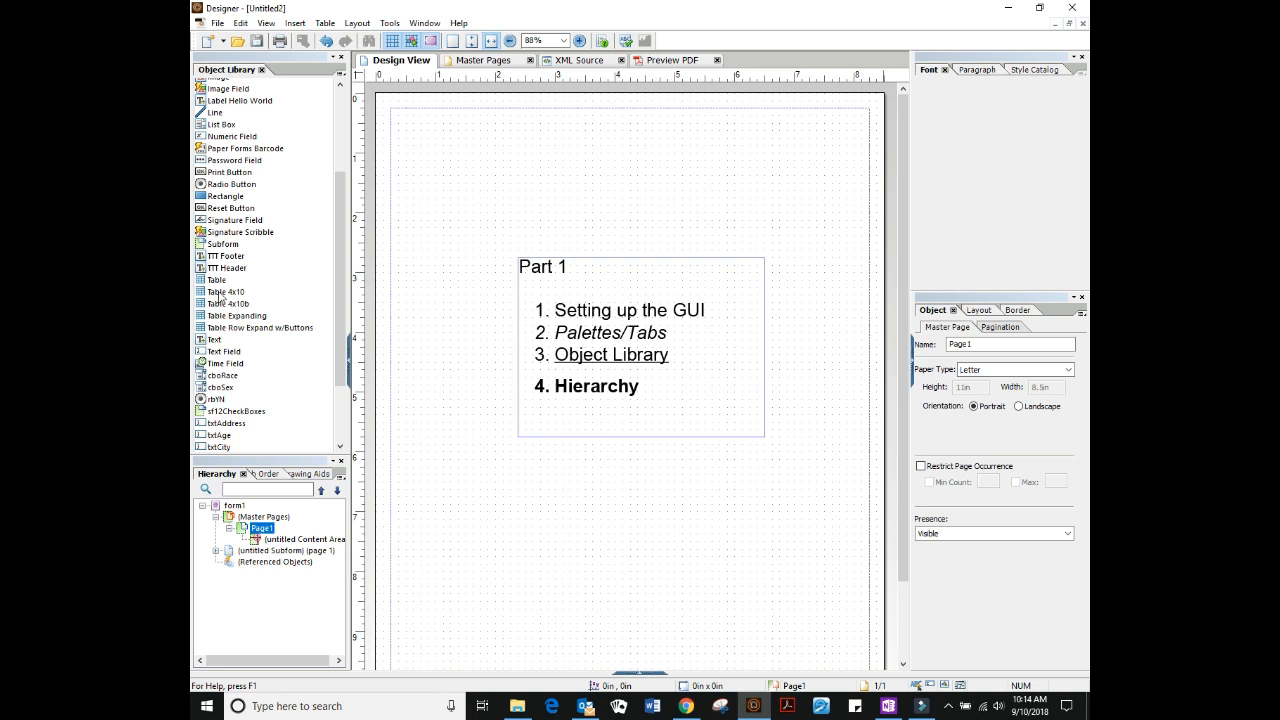
Place the TTT Header library object at the page's top and the TTT Footer about 8.375 in down the page.
{"action": "left_click_drag", "start_coordinate": [225, 270], "coordinate": [503, 137]}
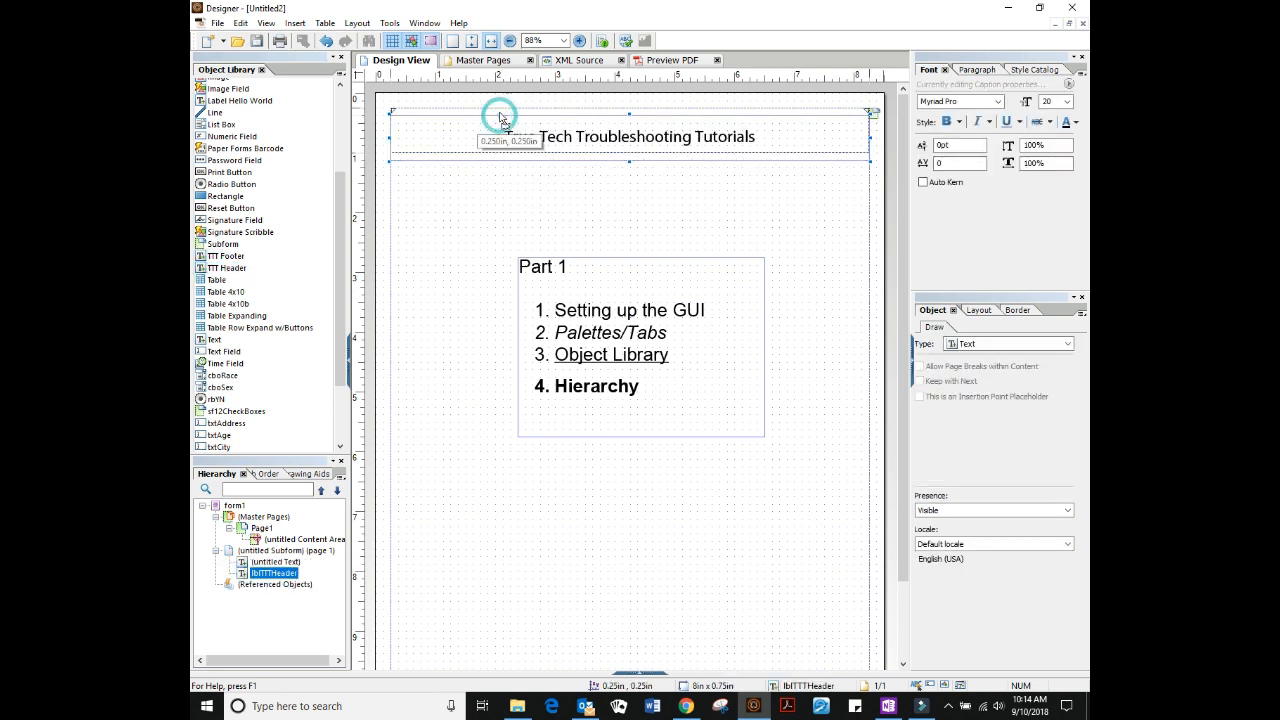
{"action": "left_click_drag", "start_coordinate": [228, 257], "coordinate": [575, 620]}
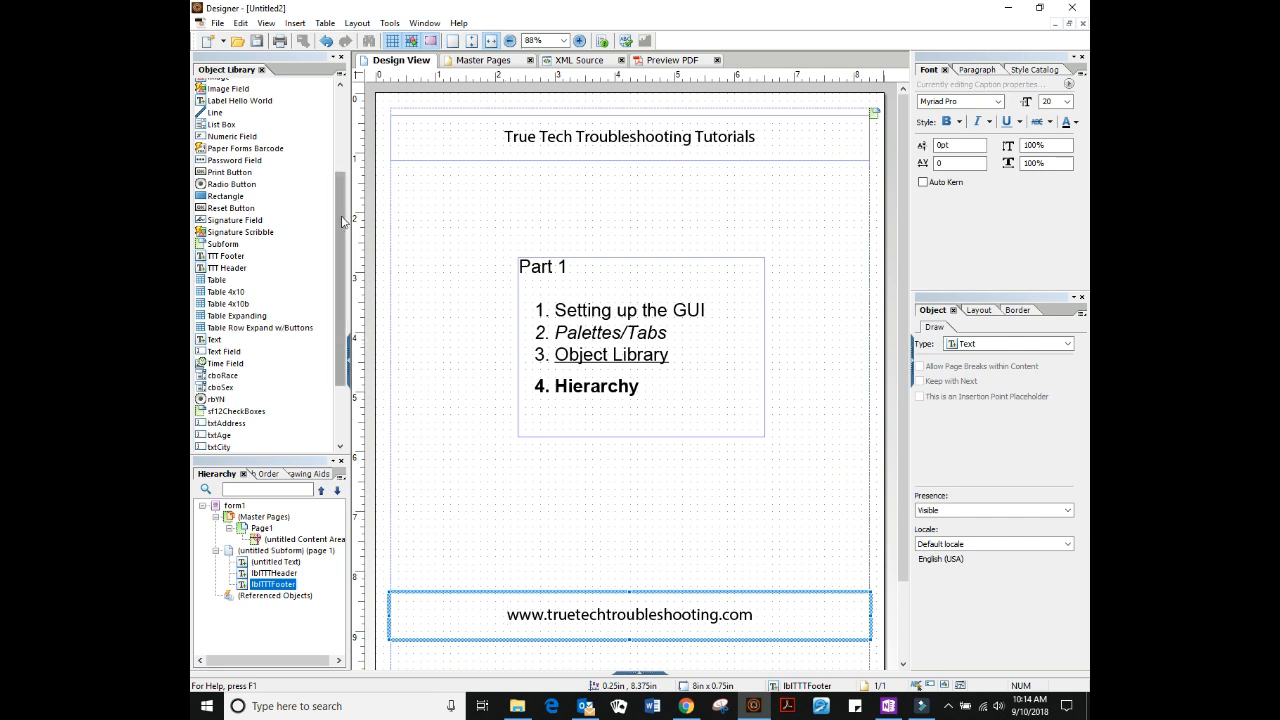
Browse the standard library objects and shrink the Object Library palette to give the Hierarchy palette more height.
{"action": "scroll", "coordinate": [340, 155], "scroll_direction": "up", "scroll_amount": 4}
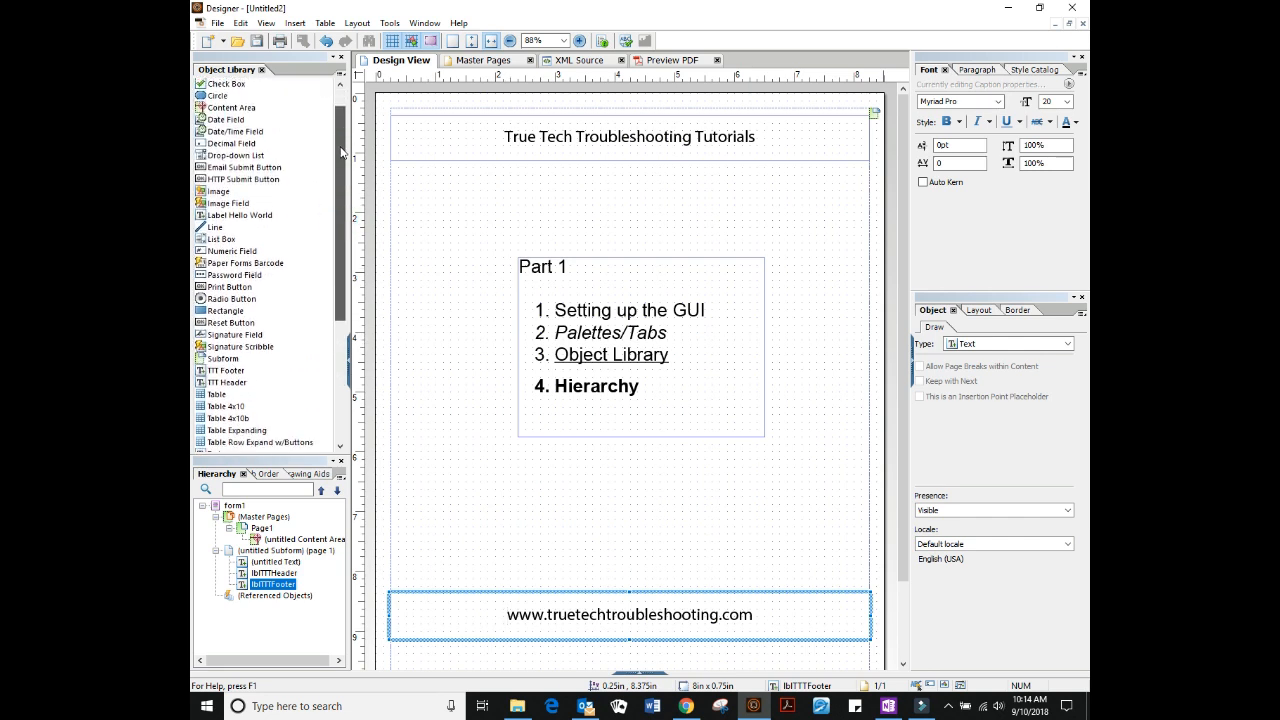
{"action": "scroll", "coordinate": [338, 140], "scroll_direction": "up", "scroll_amount": 1}
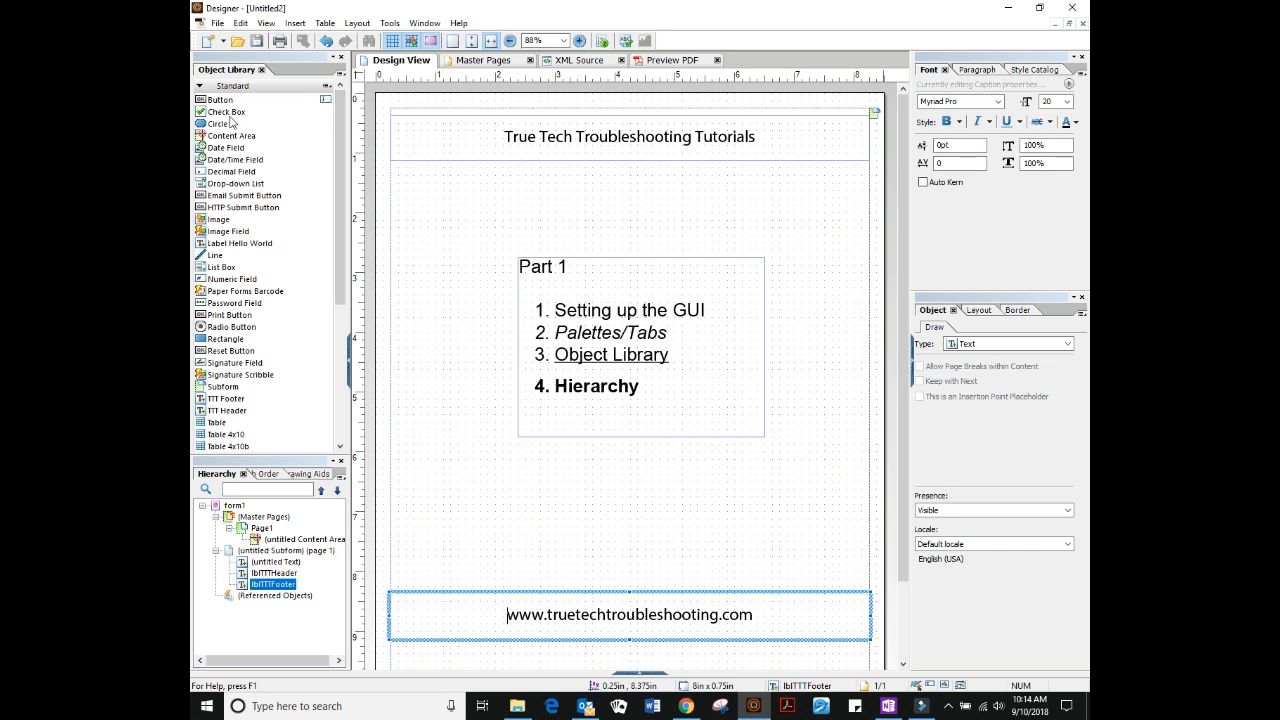
{"action": "left_click_drag", "start_coordinate": [342, 186], "coordinate": [347, 135]}
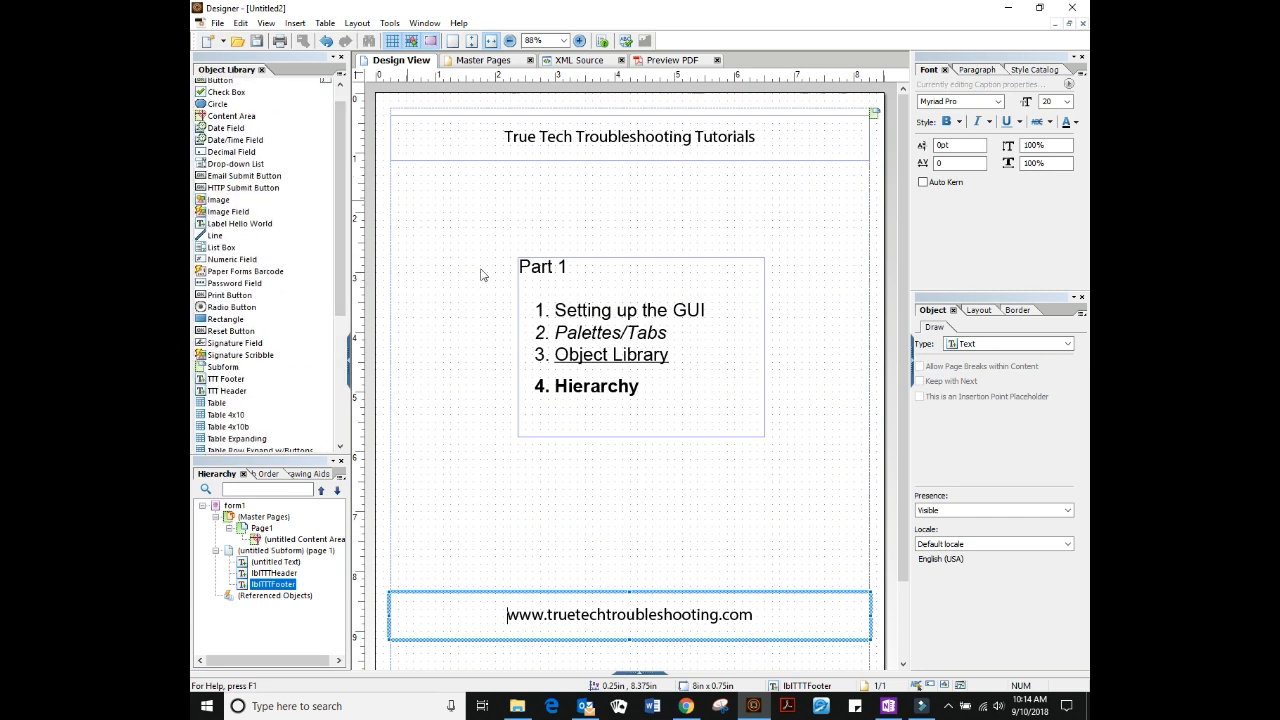
{"action": "left_click_drag", "start_coordinate": [288, 458], "coordinate": [291, 213]}
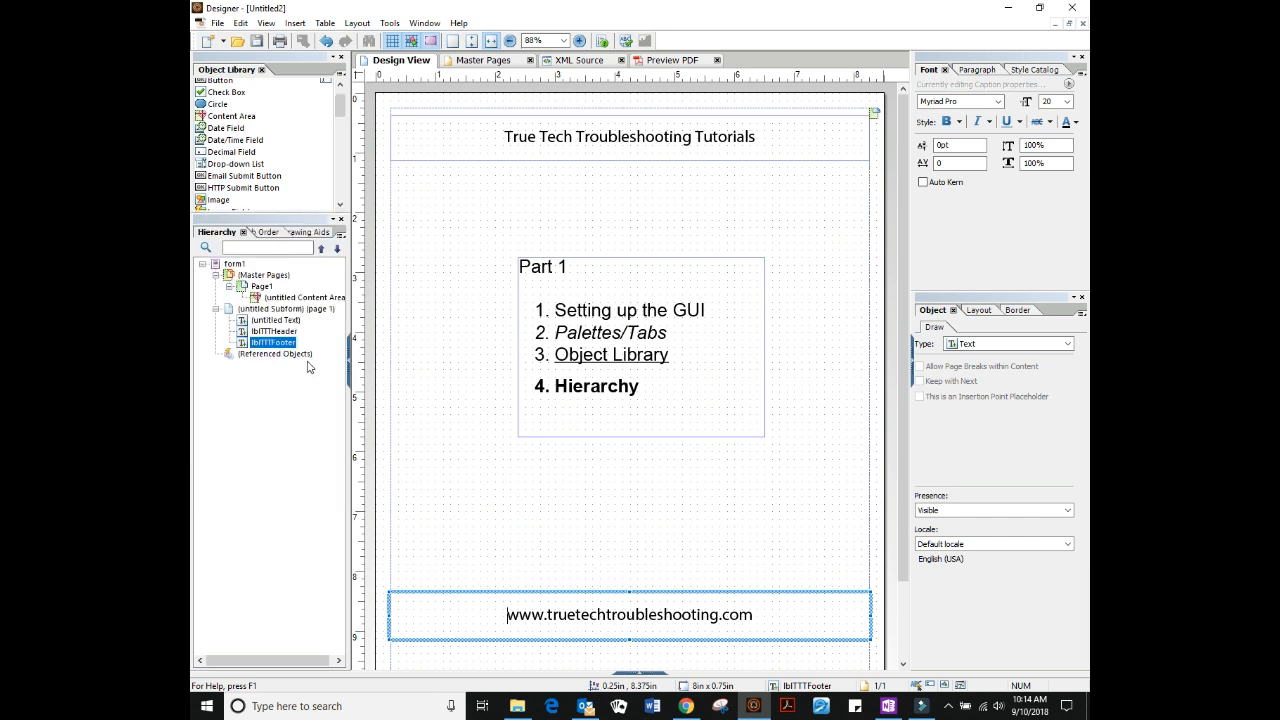
Select the Part 1 text object and examine the form1 hierarchy by collapsing and expanding its tree.
{"action": "left_click", "coordinate": [557, 403]}
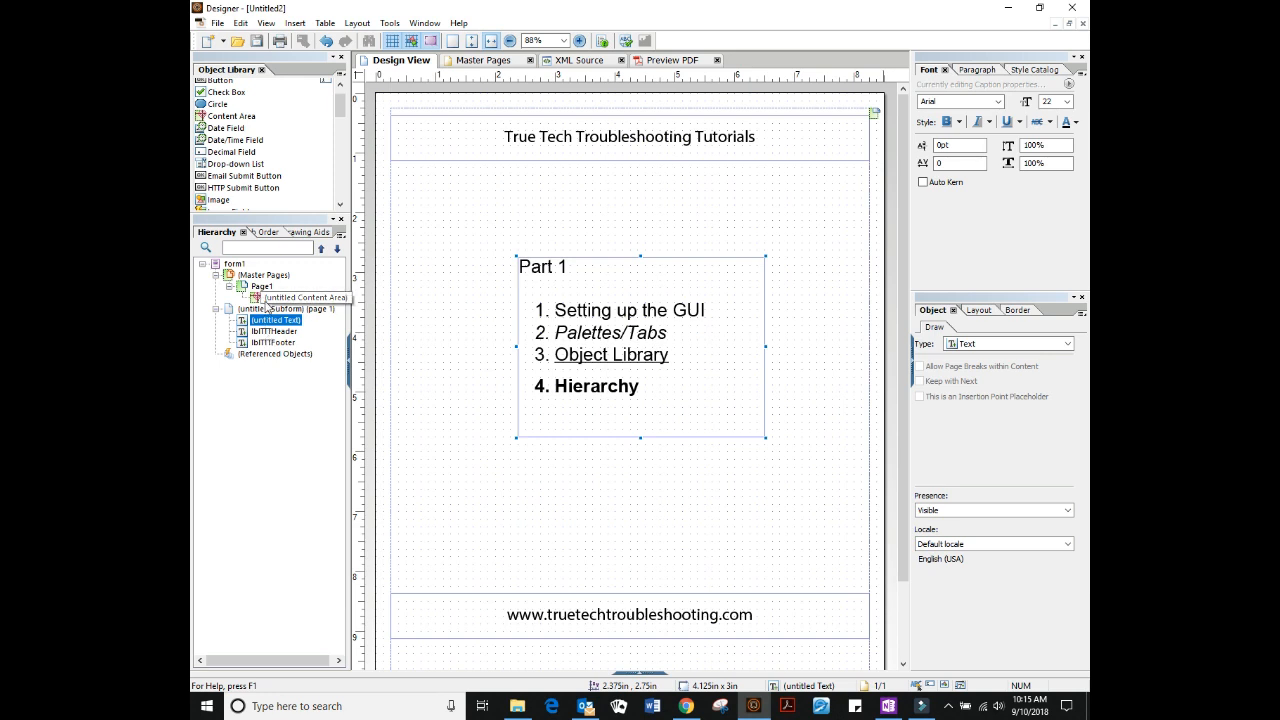
{"action": "left_click", "coordinate": [202, 264]}
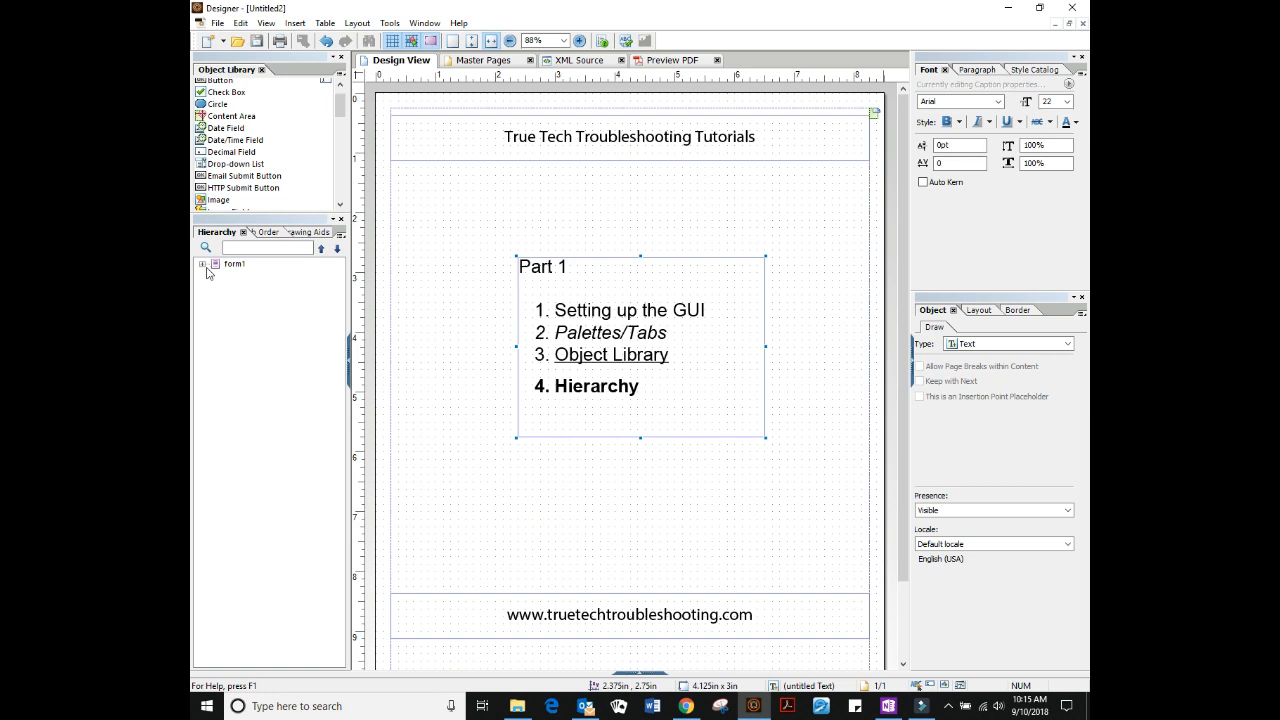
{"action": "left_click", "coordinate": [202, 264]}
{"action": "left_click", "coordinate": [202, 264]}
{"action": "left_click", "coordinate": [202, 264]}
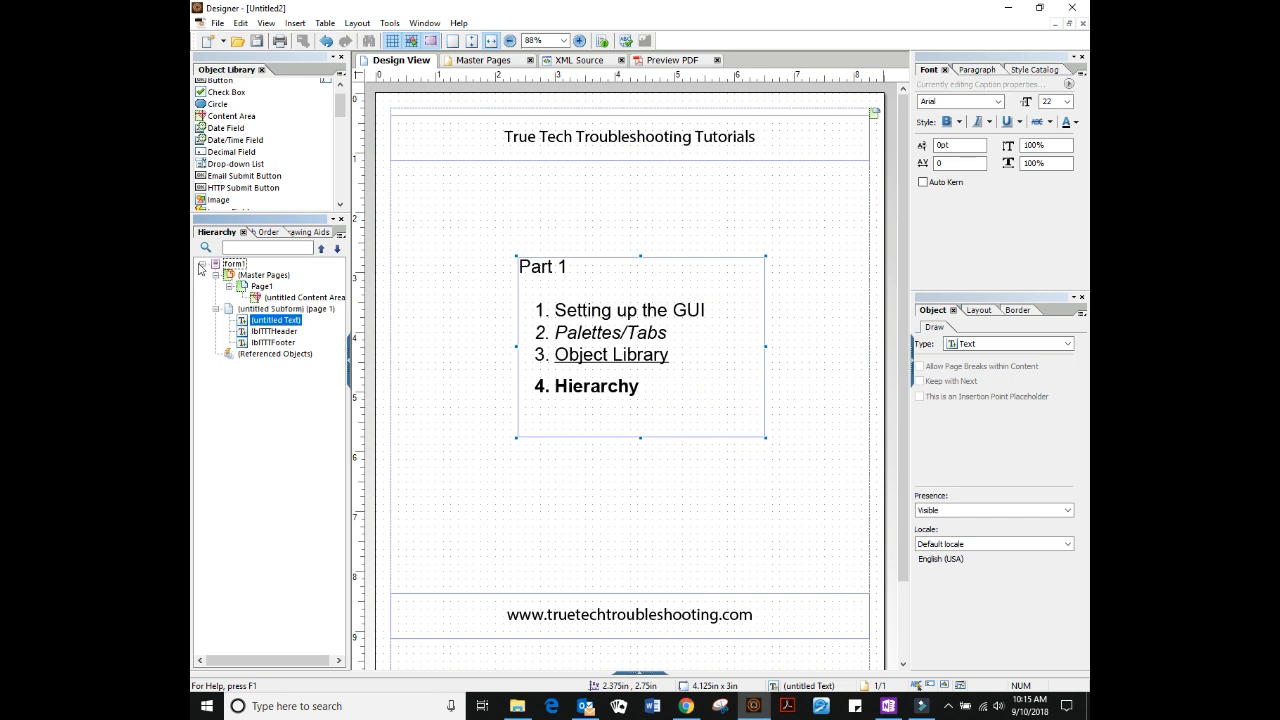
Collapse and expand the form1 tree, and review the XML source behind the form.
{"action": "left_click", "coordinate": [201, 265]}
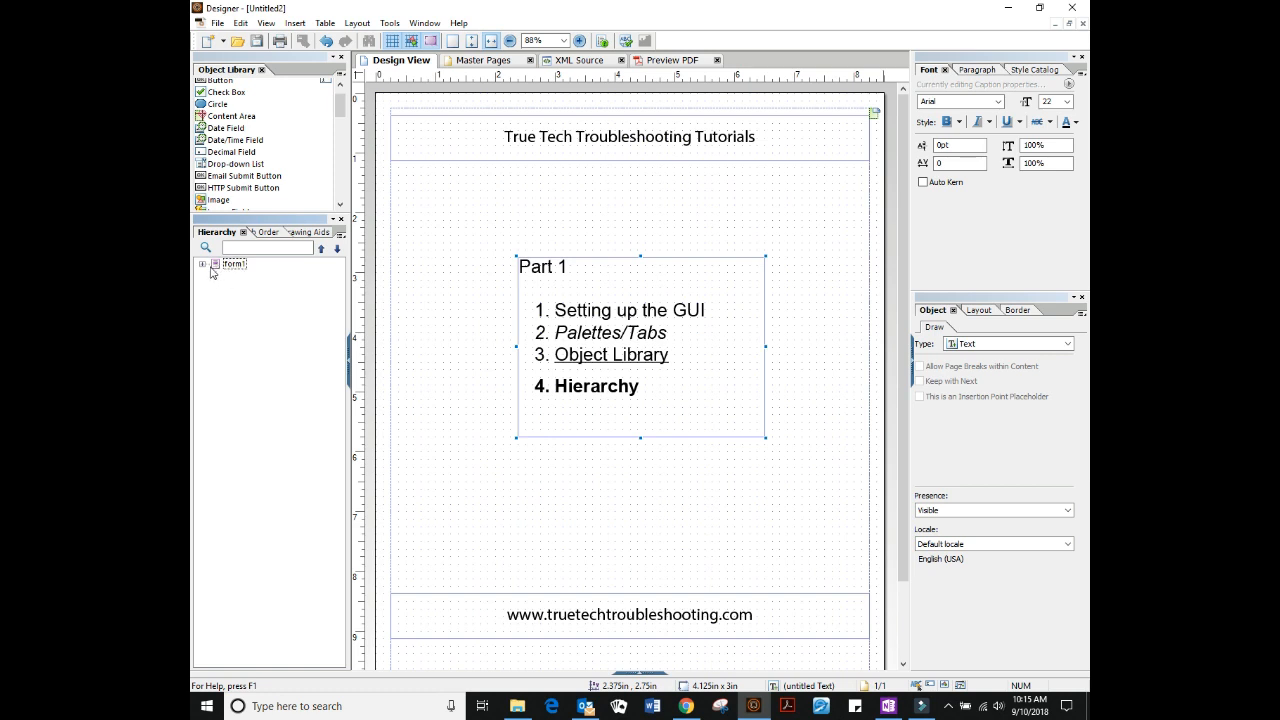
{"action": "left_click", "coordinate": [201, 265]}
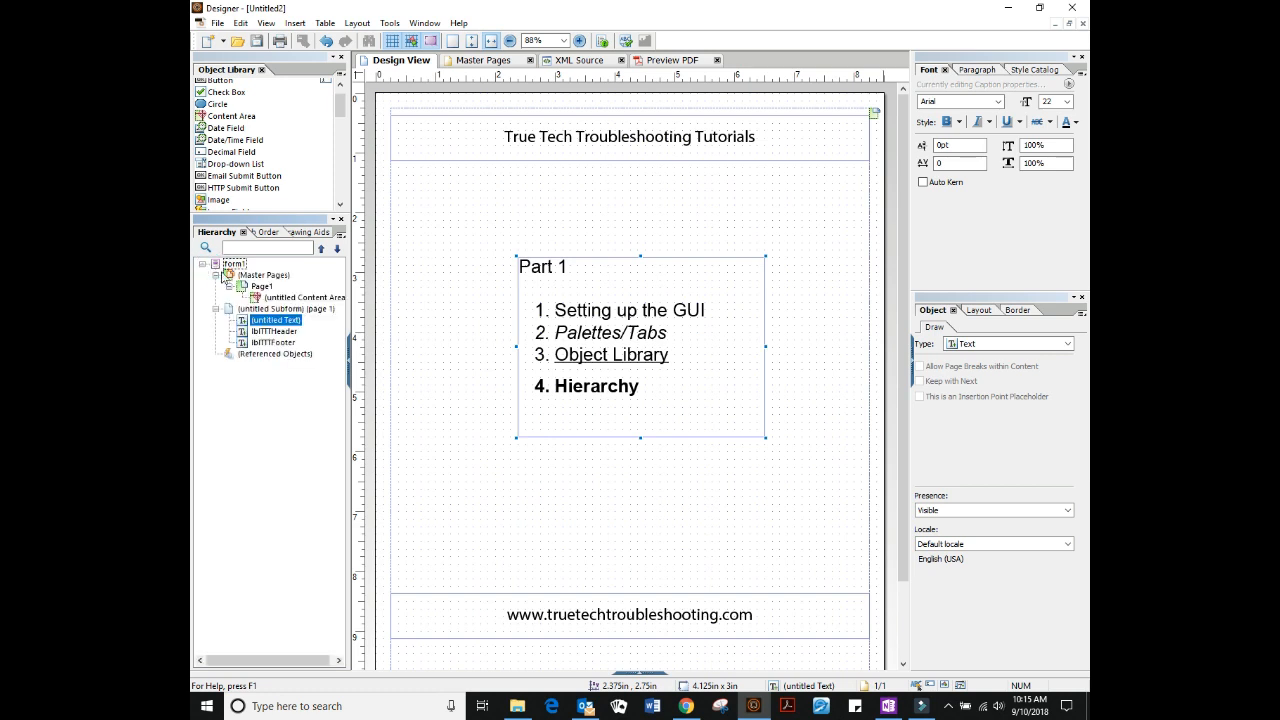
{"action": "left_click", "coordinate": [584, 61]}
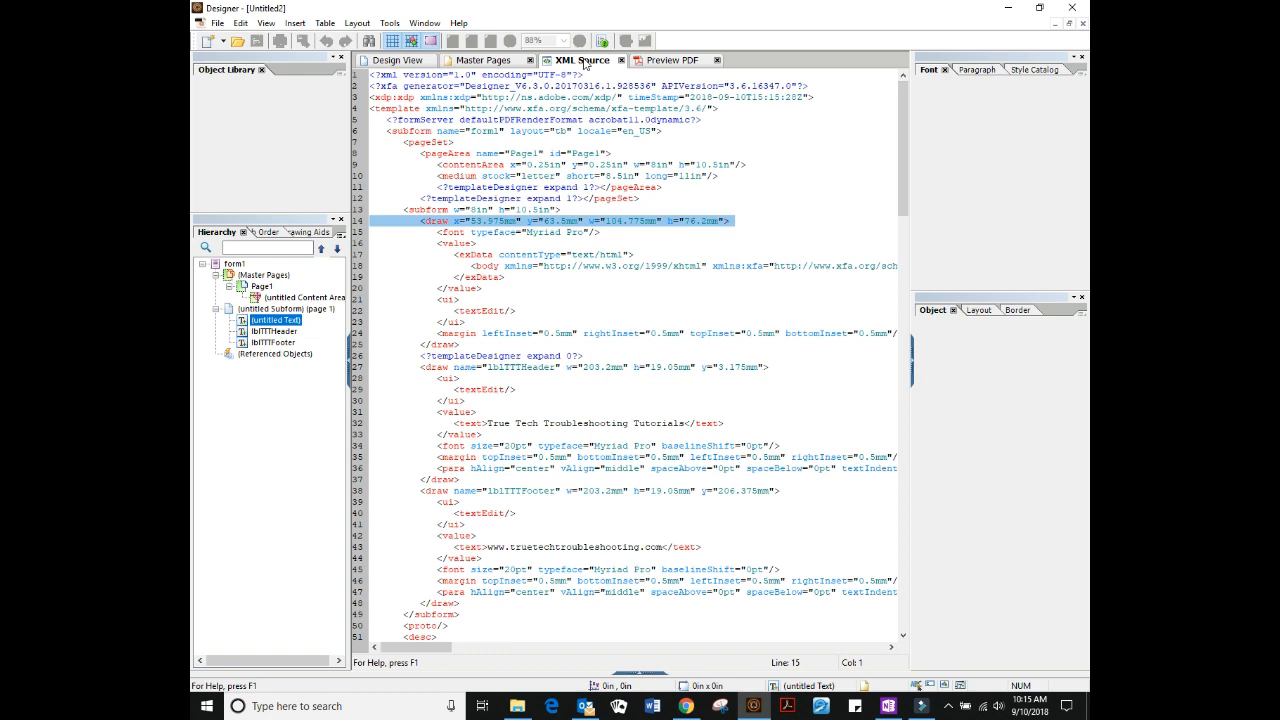
{"action": "left_click_drag", "start_coordinate": [903, 140], "coordinate": [860, 115]}
{"action": "left_click", "coordinate": [398, 61]}
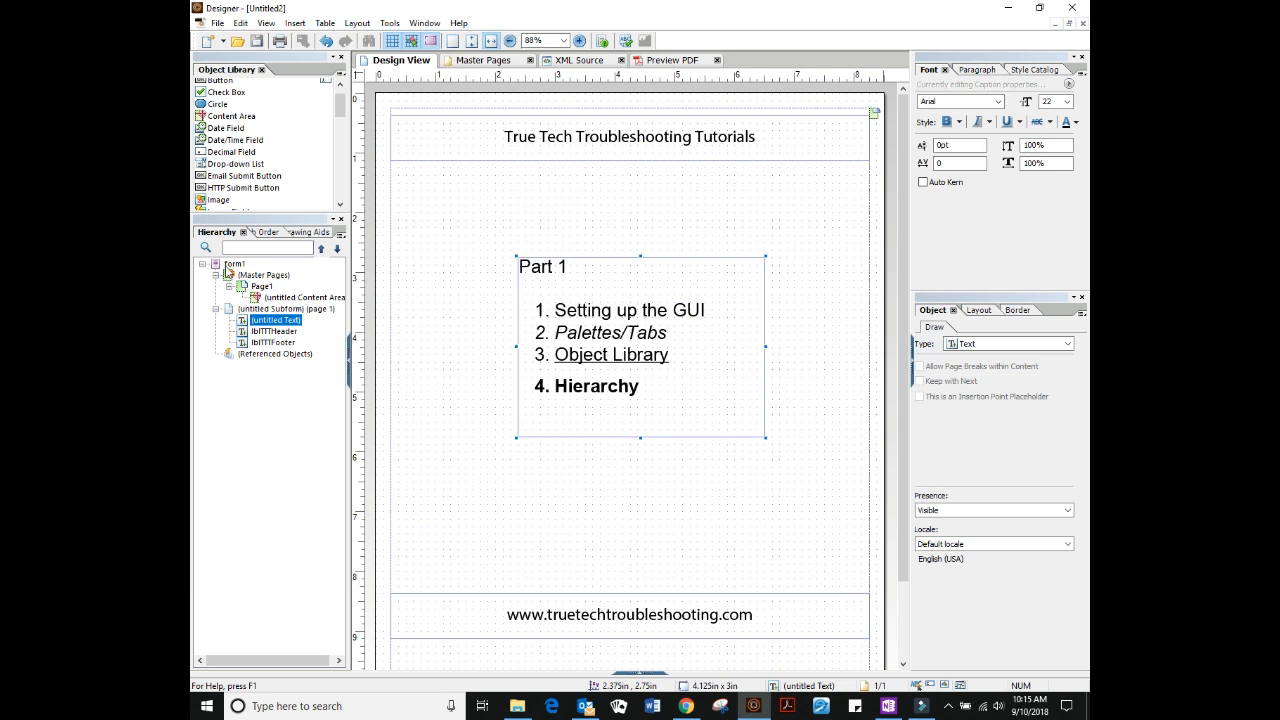
Examine the XML source entries of form1, the master pages and the untitled content area by selecting each in the hierarchy.
{"action": "left_click", "coordinate": [228, 264]}
{"action": "left_click", "coordinate": [590, 62]}
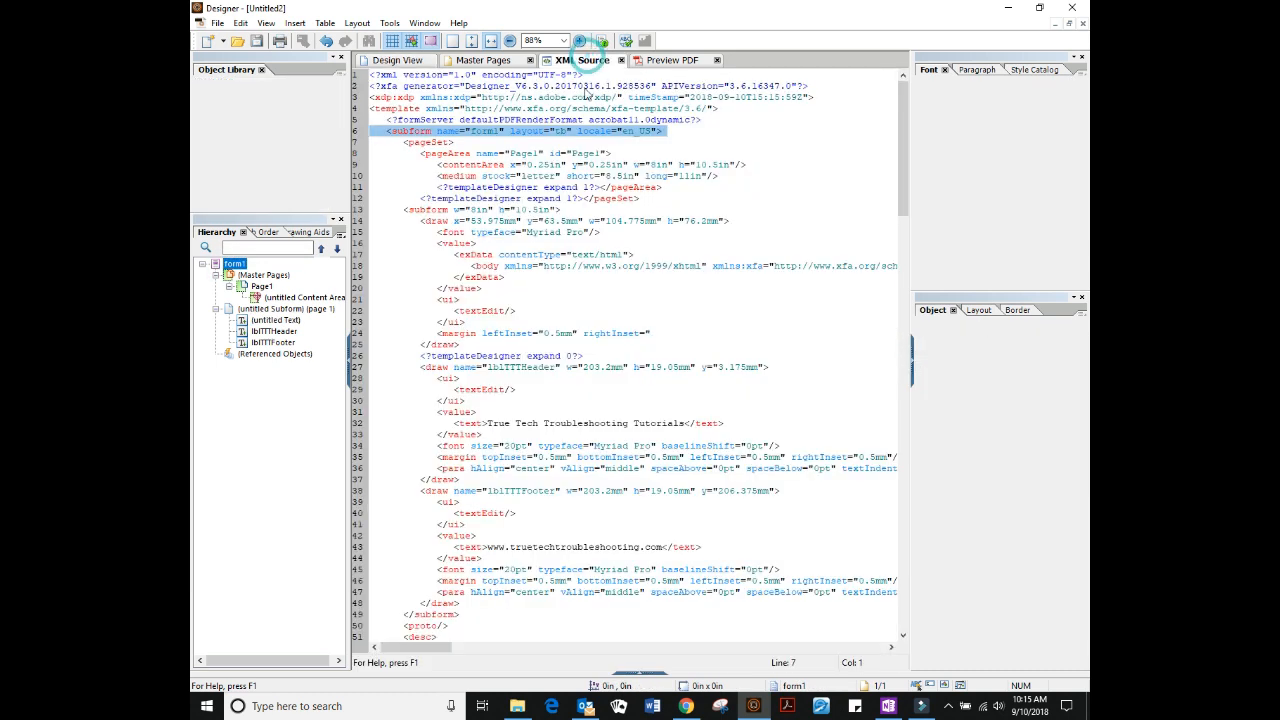
{"action": "left_click_drag", "start_coordinate": [370, 86], "coordinate": [459, 86]}
{"action": "triple_click", "coordinate": [457, 76]}
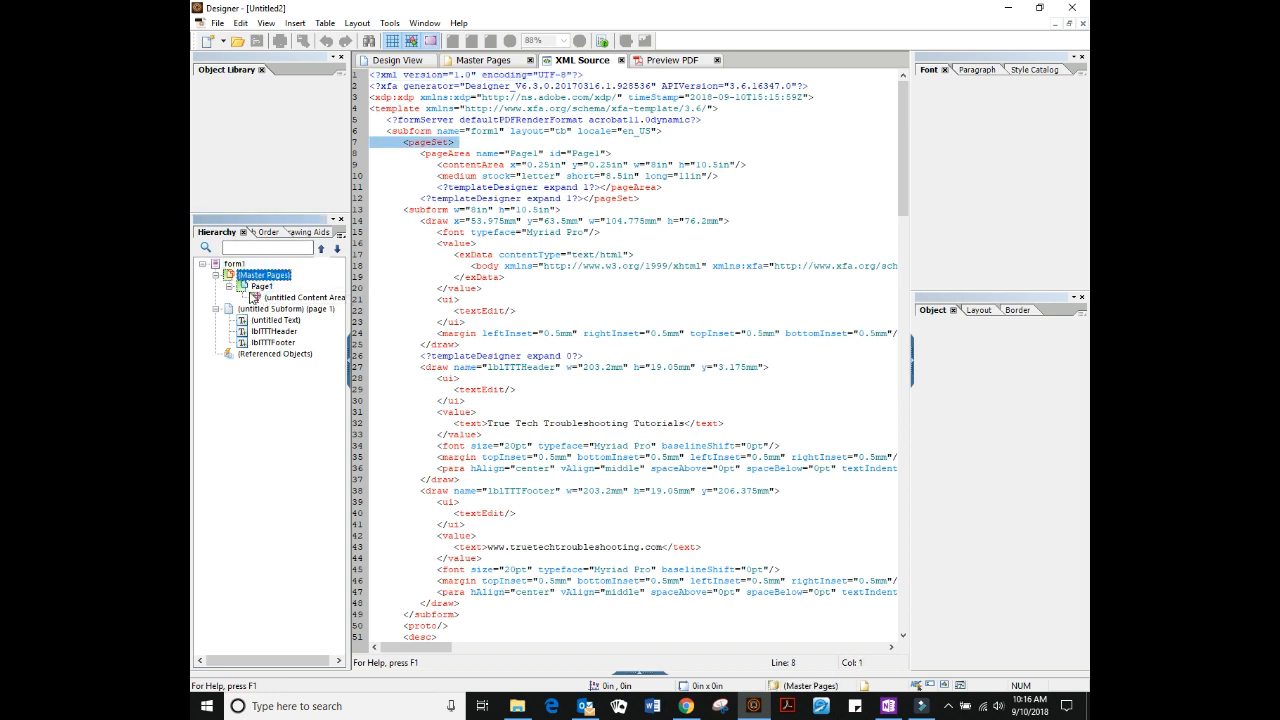
{"action": "left_click", "coordinate": [270, 298]}
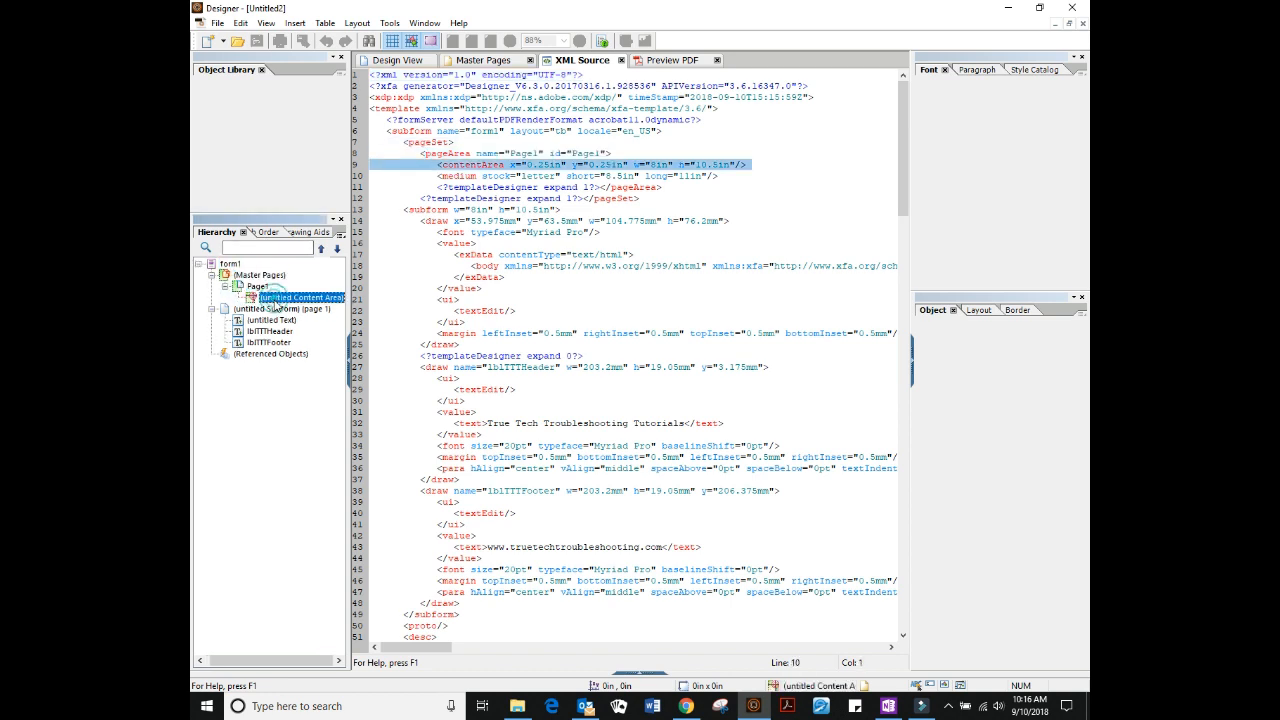
{"action": "left_click", "coordinate": [254, 276]}
{"action": "left_click", "coordinate": [232, 264]}
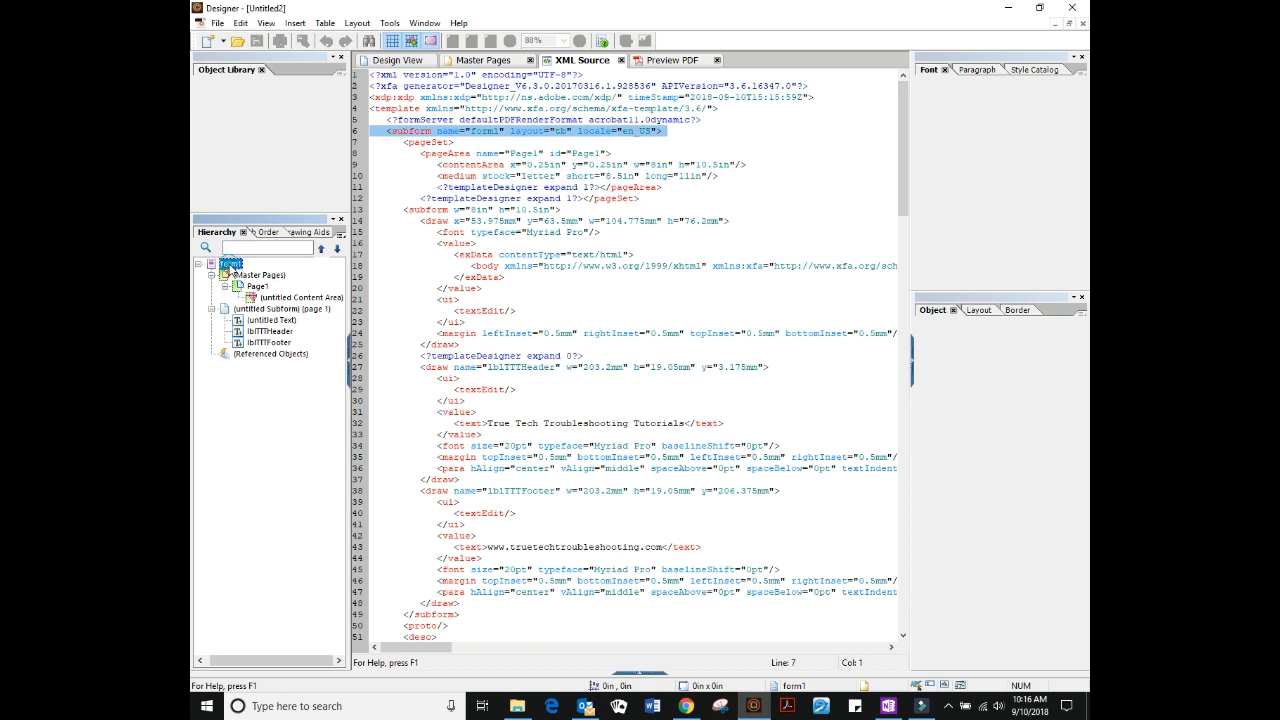
In the design view, try the name FORMOne on the hierarchy's root node and restore it to form1.
{"action": "left_click", "coordinate": [405, 61]}
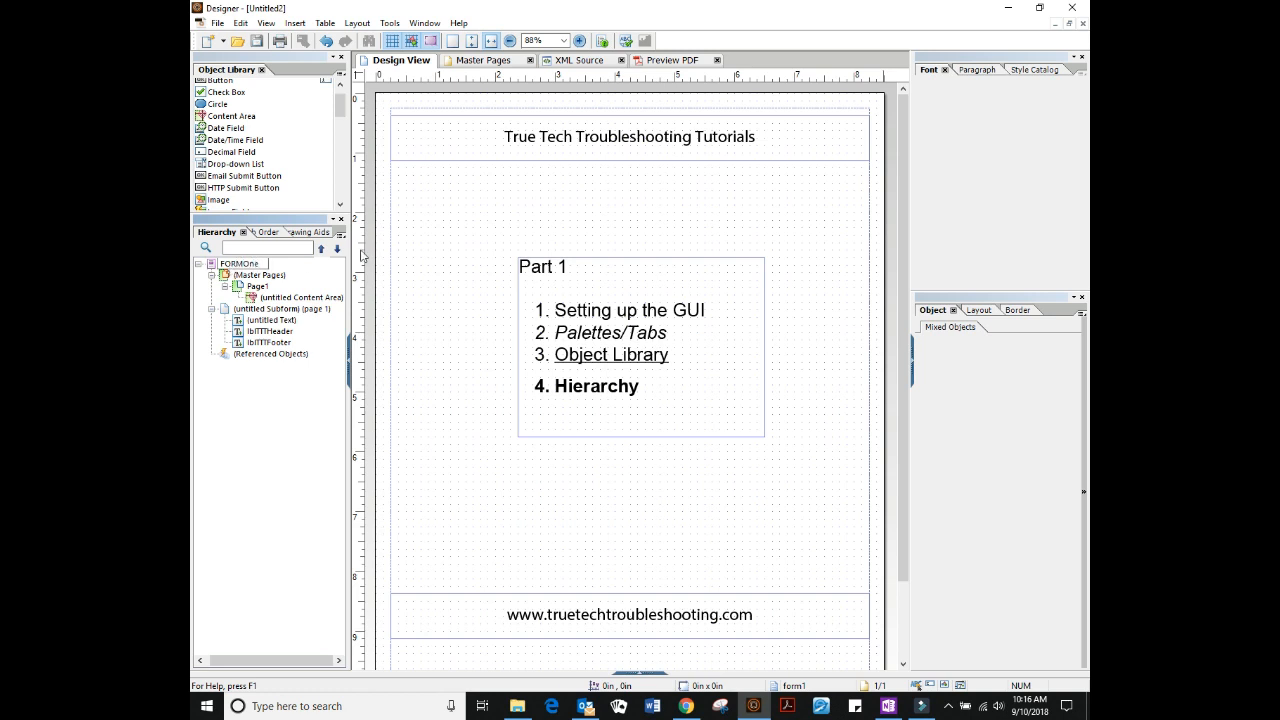
{"action": "left_click", "coordinate": [283, 277]}
{"action": "left_click", "coordinate": [238, 264]}
{"action": "left_click", "coordinate": [236, 265]}
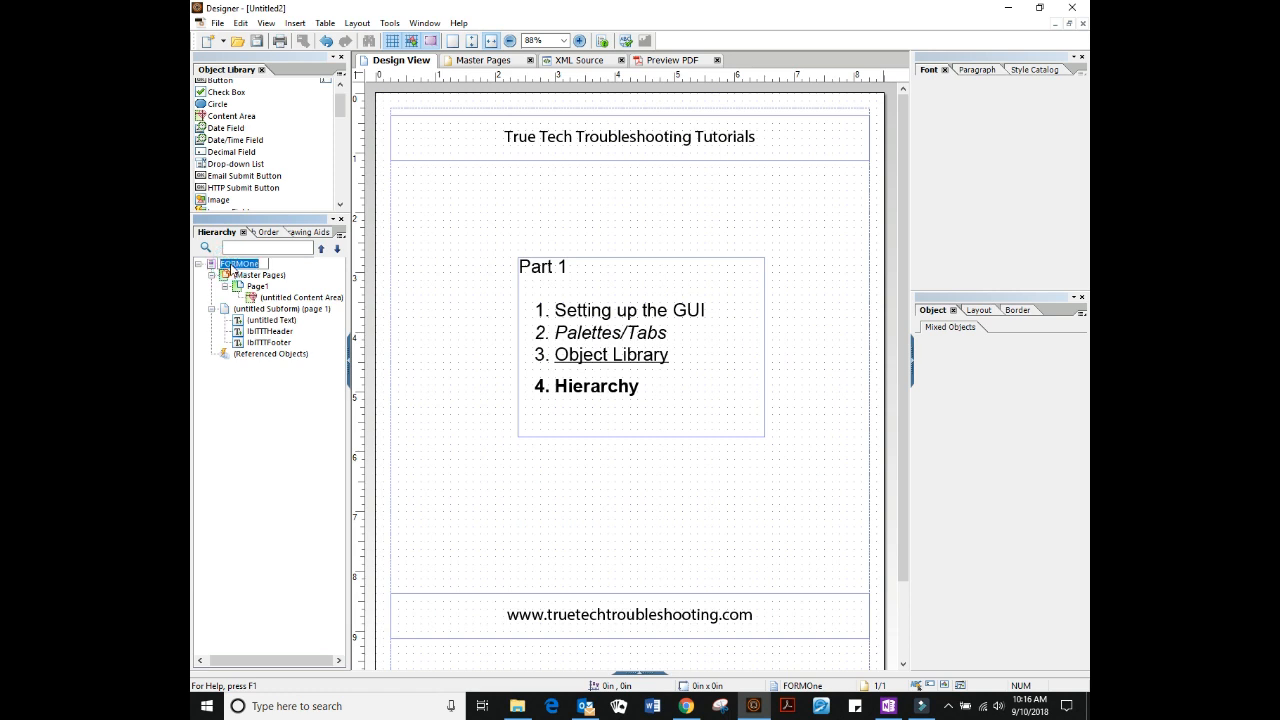
{"action": "type", "text": "form1"}
{"action": "key", "text": "Return"}
Rename the untitled content area under Page1 as Body1.
{"action": "left_click", "coordinate": [303, 299]}
{"action": "left_click", "coordinate": [287, 298]}
{"action": "type", "text": "Boo"}
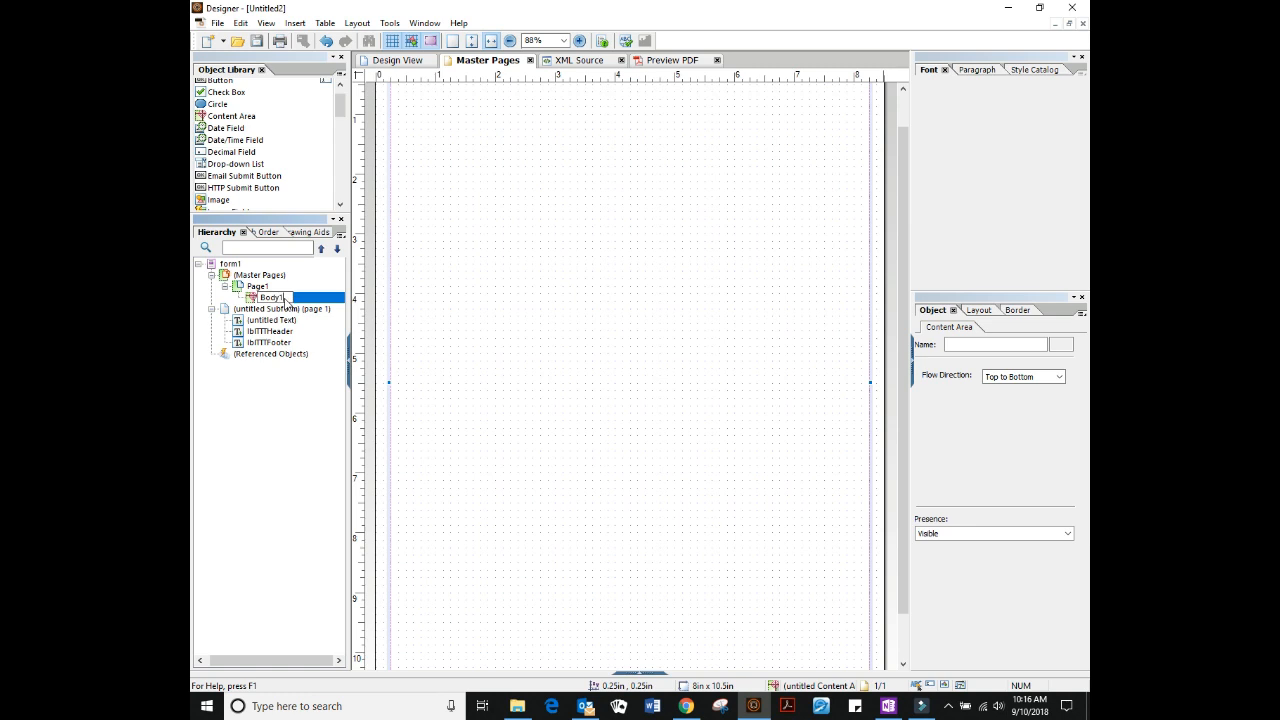
{"action": "key", "text": "Return"}
Rename the untitled page 1 subform as Main.
{"action": "left_click", "coordinate": [259, 310]}
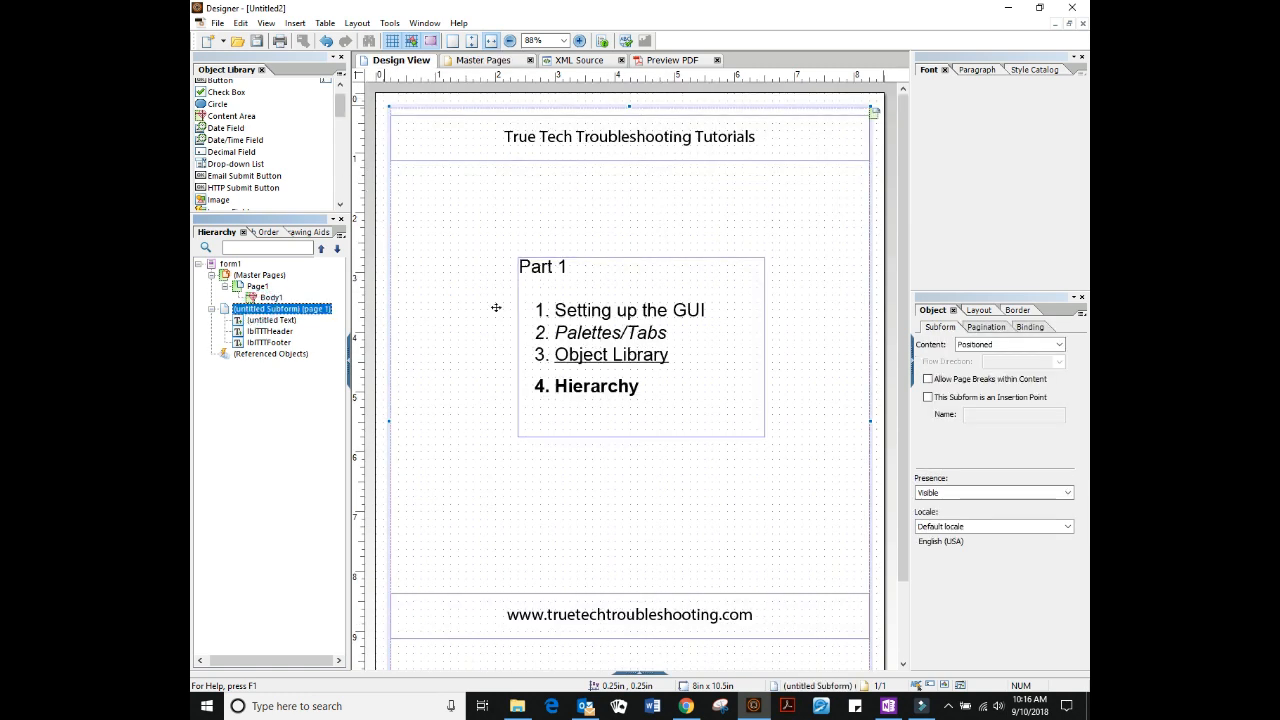
{"action": "left_click", "coordinate": [280, 309]}
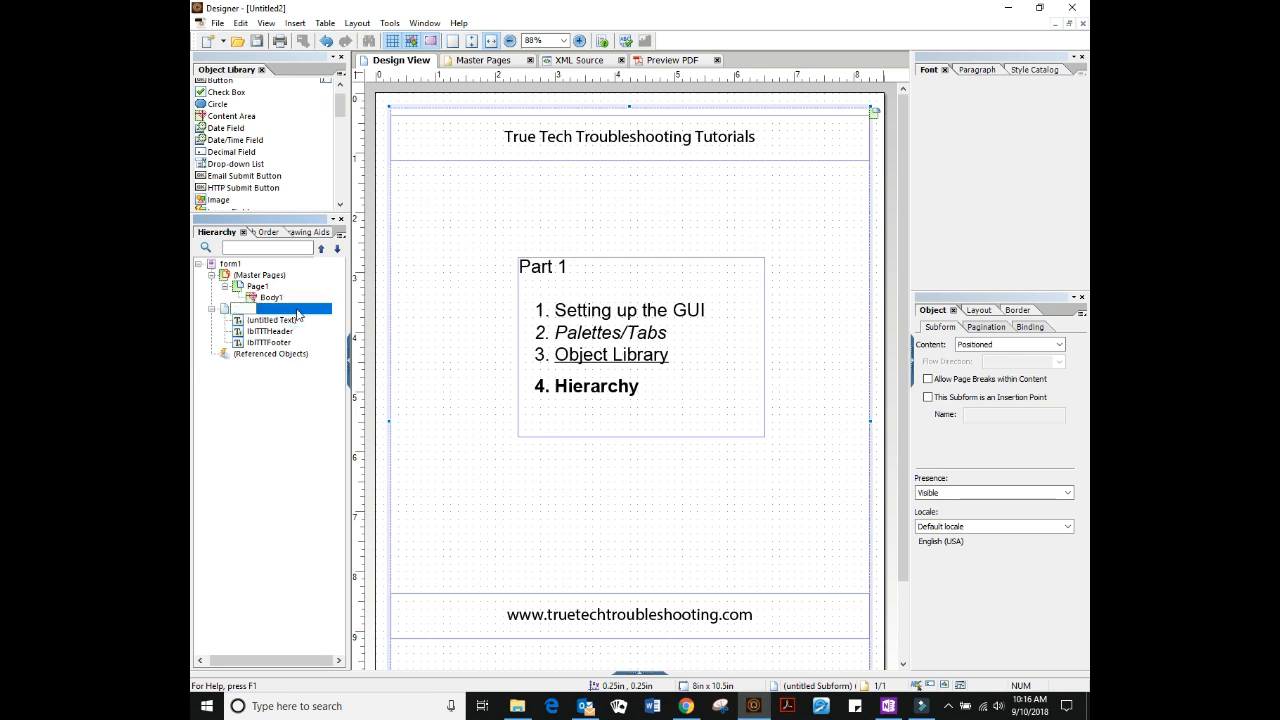
{"action": "type", "text": "Main"}
{"action": "key", "text": "Return"}
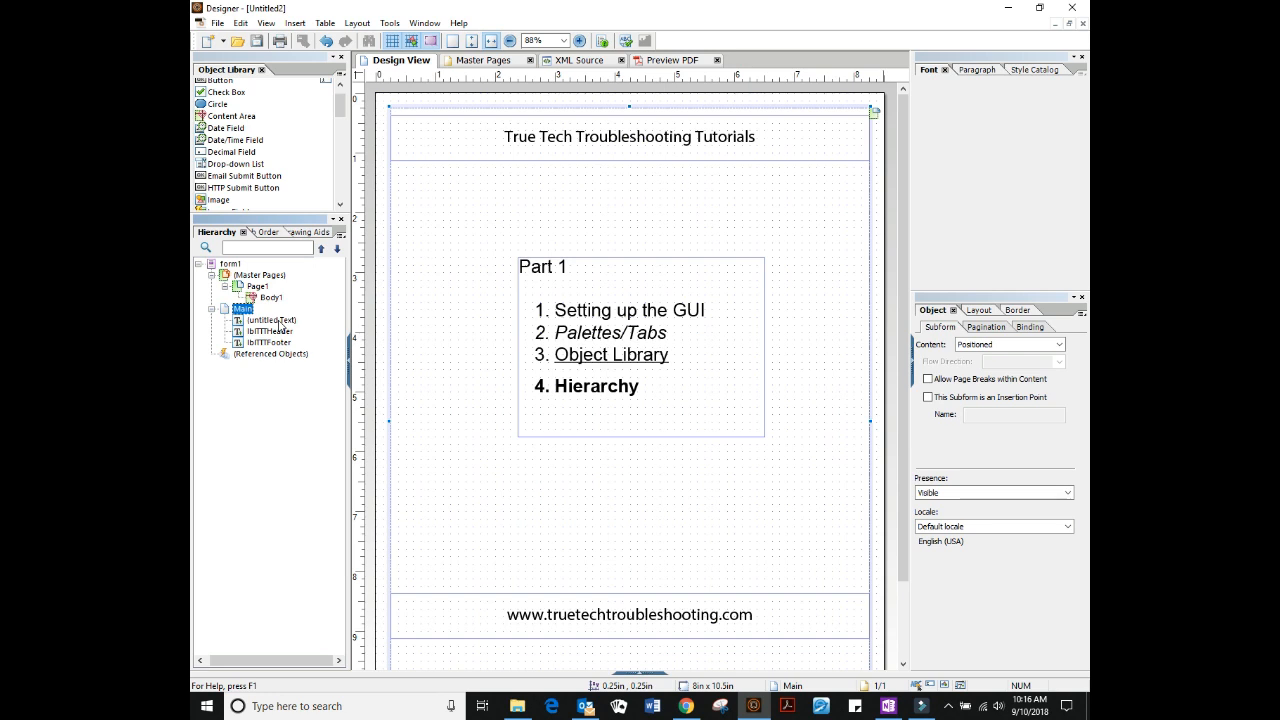
Rename the untitled Part 1 text object as lblPart1.
{"action": "left_click", "coordinate": [280, 321]}
{"action": "left_click", "coordinate": [278, 321]}
{"action": "type", "text": "lbl"}
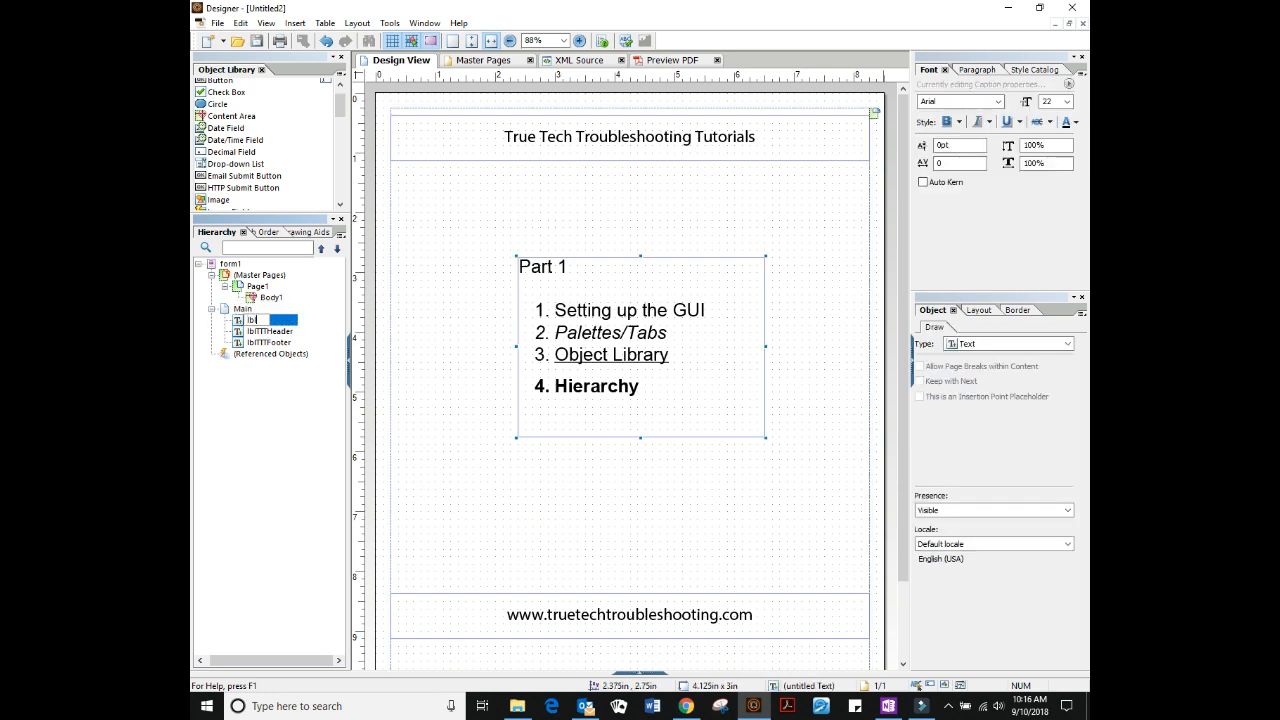
{"action": "type", "text": "Par"}
{"action": "key", "text": "Return"}
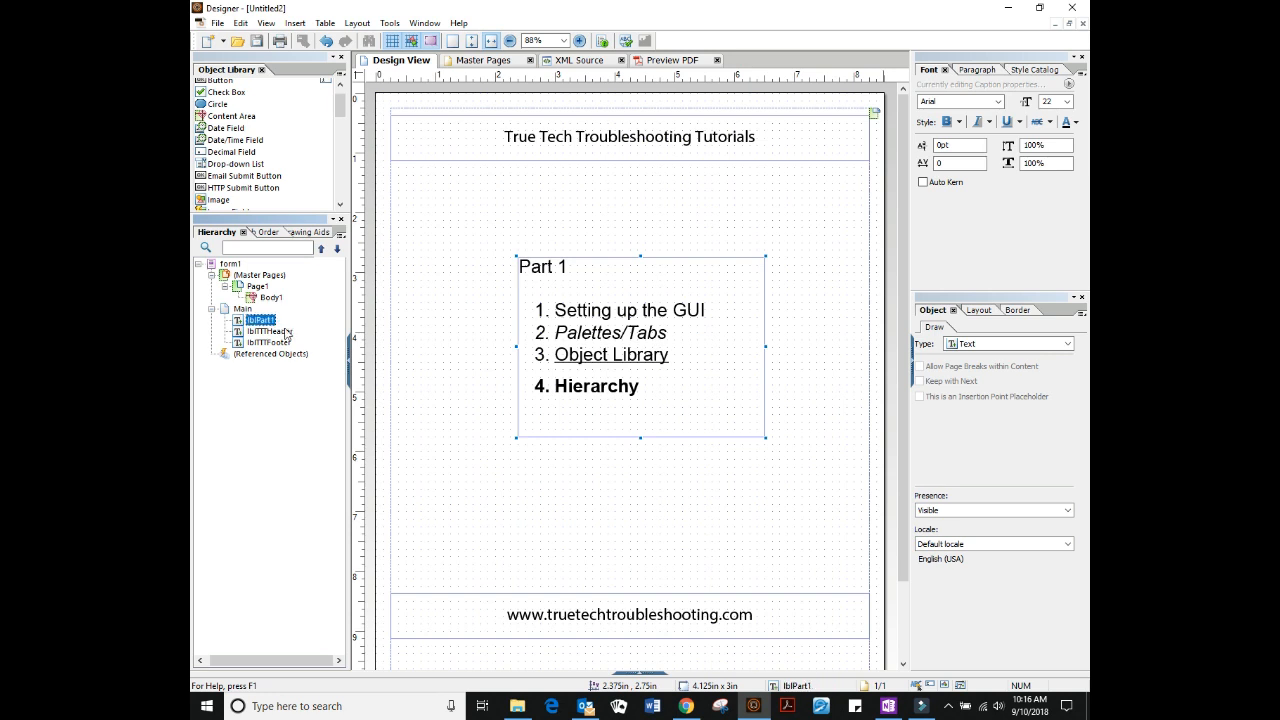
Order lblTTTHeader above lblPart1 in the hierarchy and move the header up to about 0.25 in from the page's top.
{"action": "left_click", "coordinate": [270, 331]}
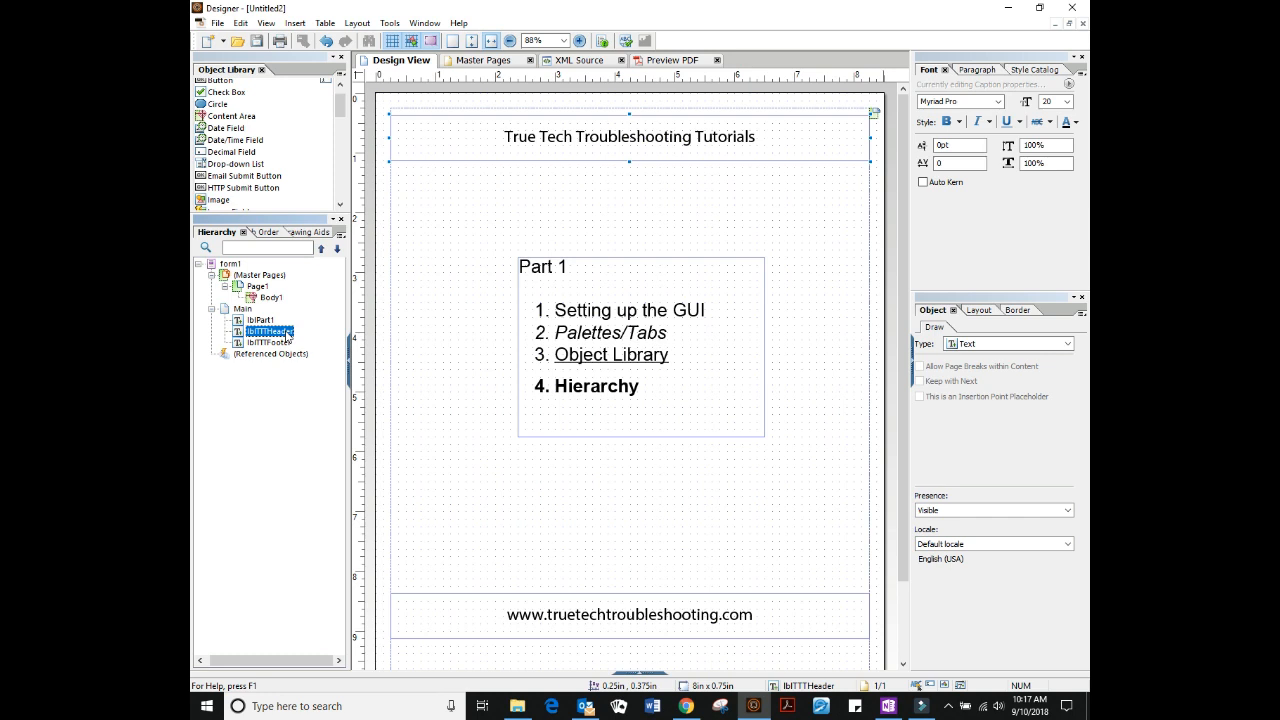
{"action": "left_click_drag", "start_coordinate": [283, 335], "coordinate": [268, 323]}
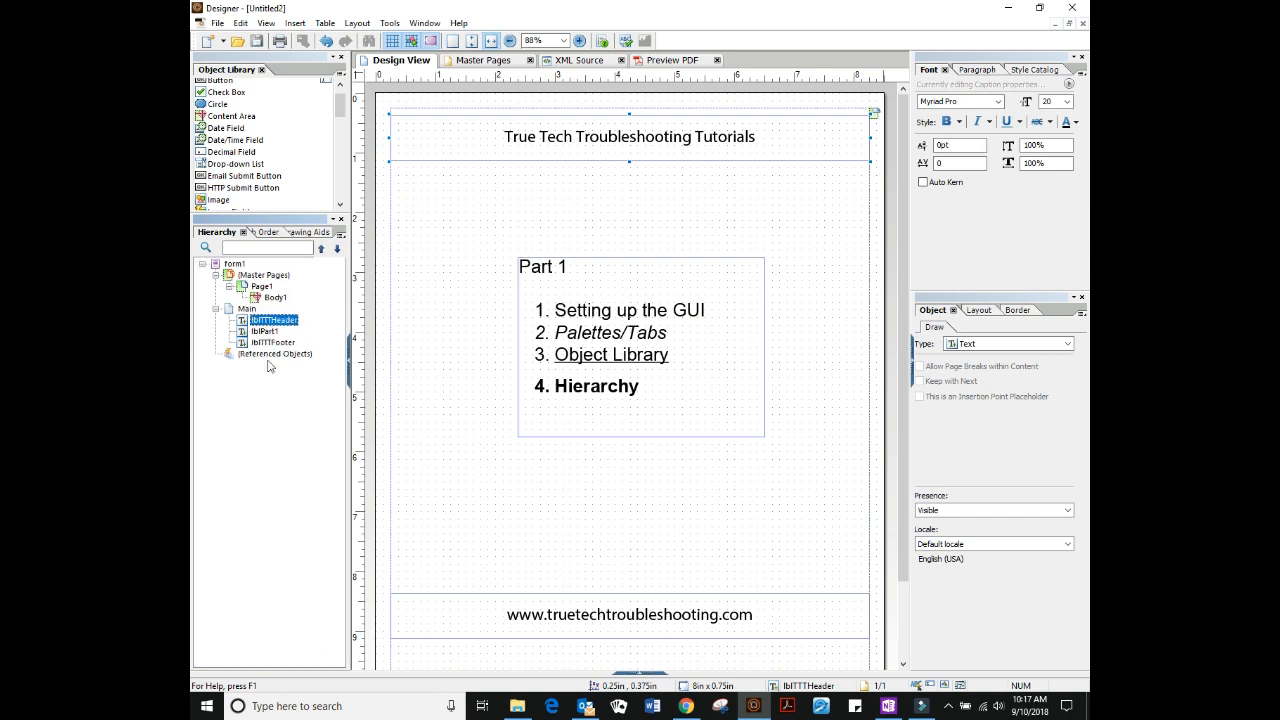
{"action": "left_click_drag", "start_coordinate": [450, 139], "coordinate": [452, 131]}
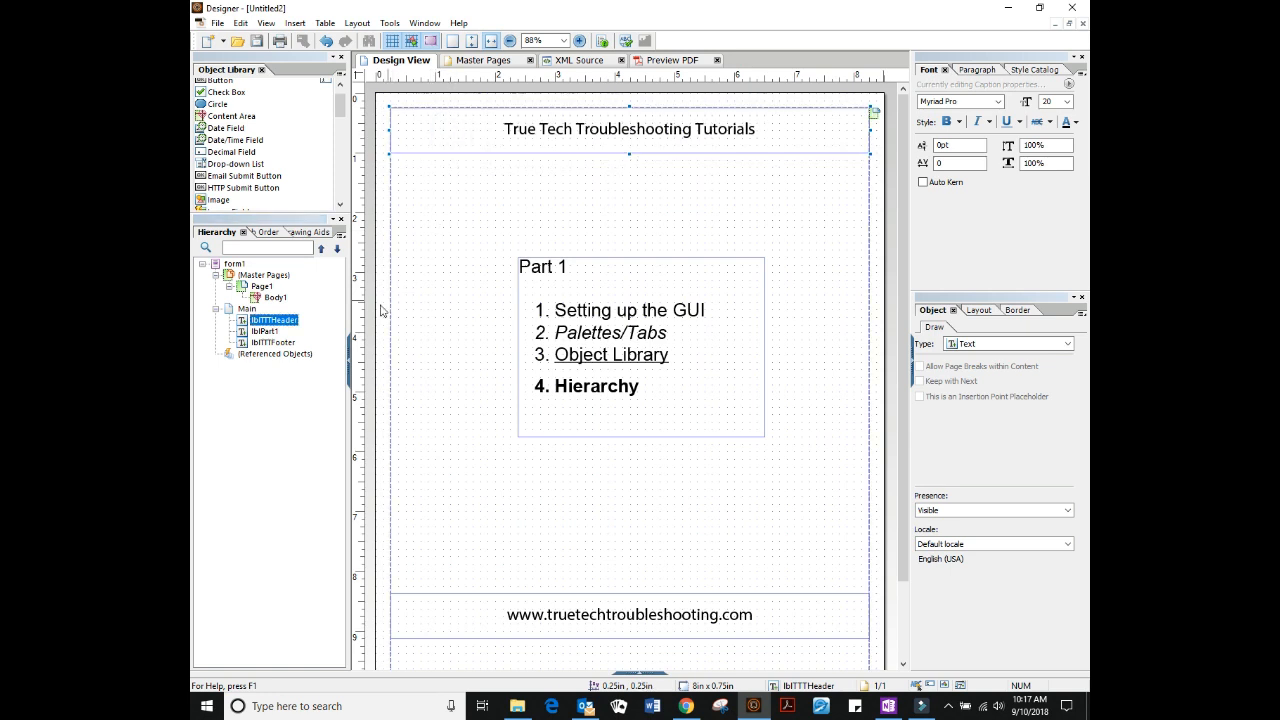
{"action": "mouse_move", "coordinate": [280, 322]}
{"action": "left_mouse_down"}
{"action": "mouse_move", "coordinate": [270, 350]}
{"action": "mouse_move", "coordinate": [270, 328]}
{"action": "left_mouse_up"}
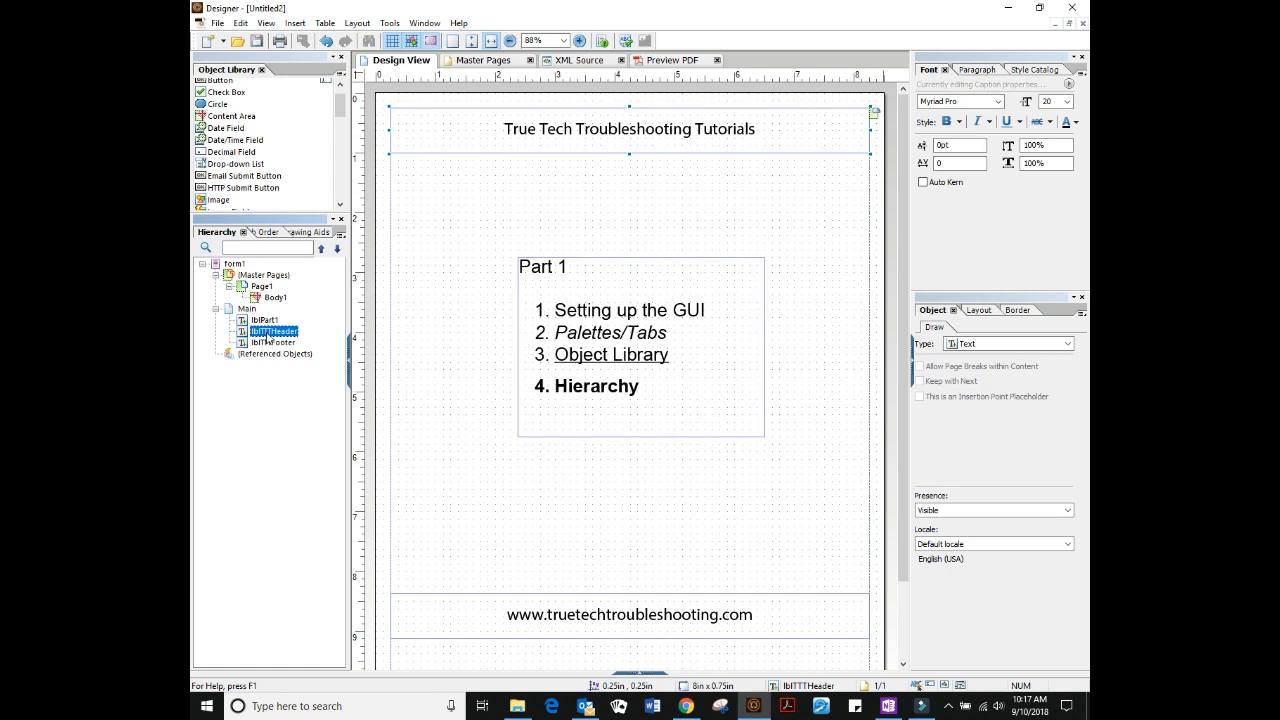
{"action": "left_click_drag", "start_coordinate": [268, 340], "coordinate": [270, 320]}
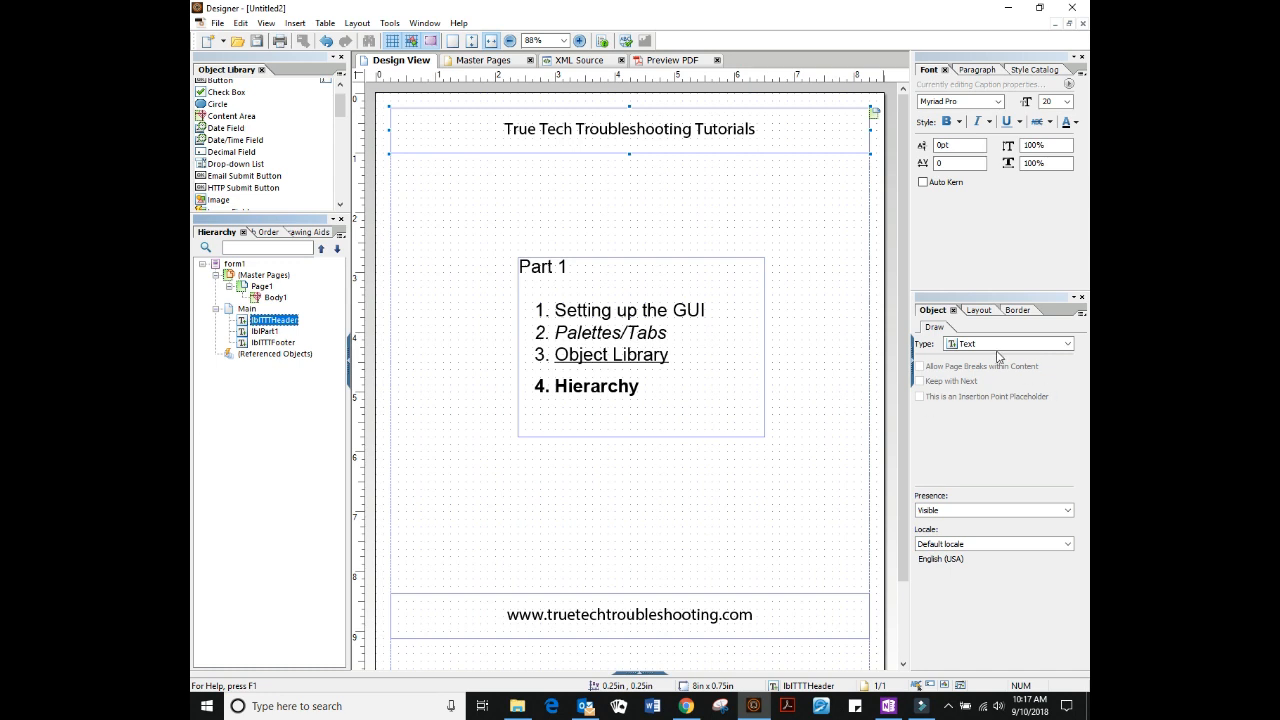
Set the Main subform's content to Flowed, then reorder lblTTTHeader to last and back to first in the hierarchy.
{"action": "left_click", "coordinate": [246, 309]}
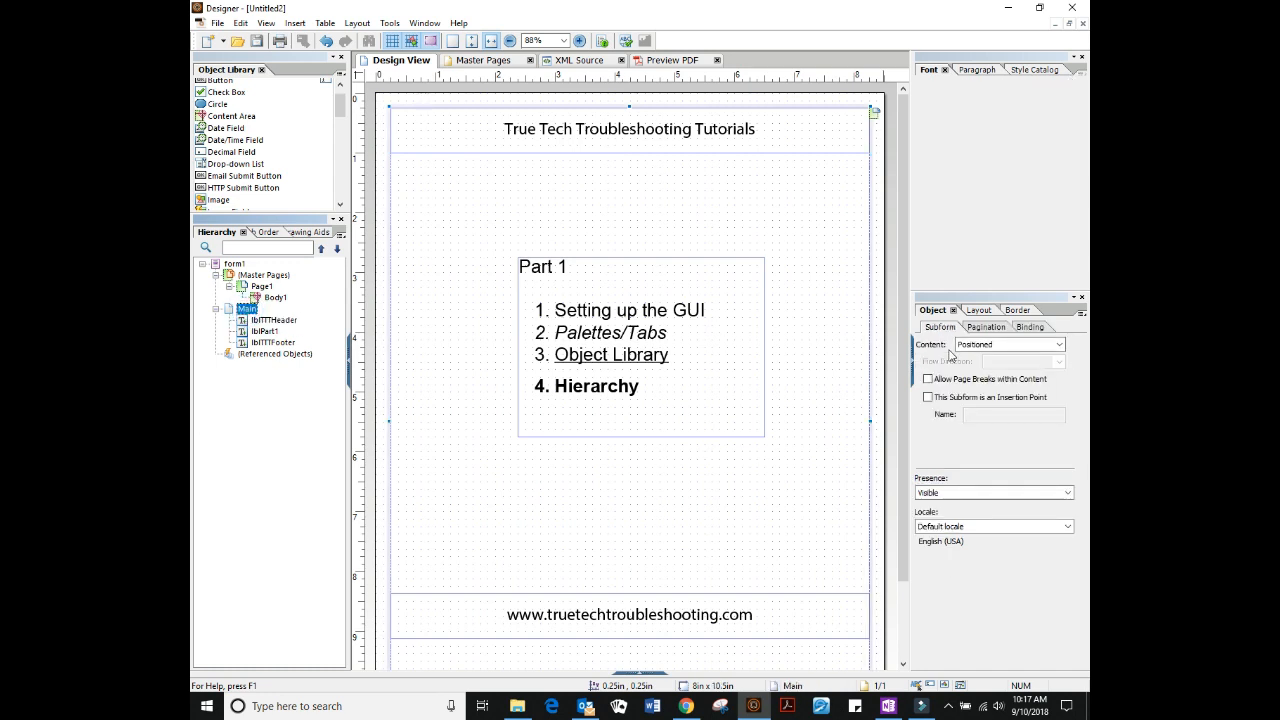
{"action": "left_click", "coordinate": [1058, 345]}
{"action": "left_click", "coordinate": [1055, 370]}
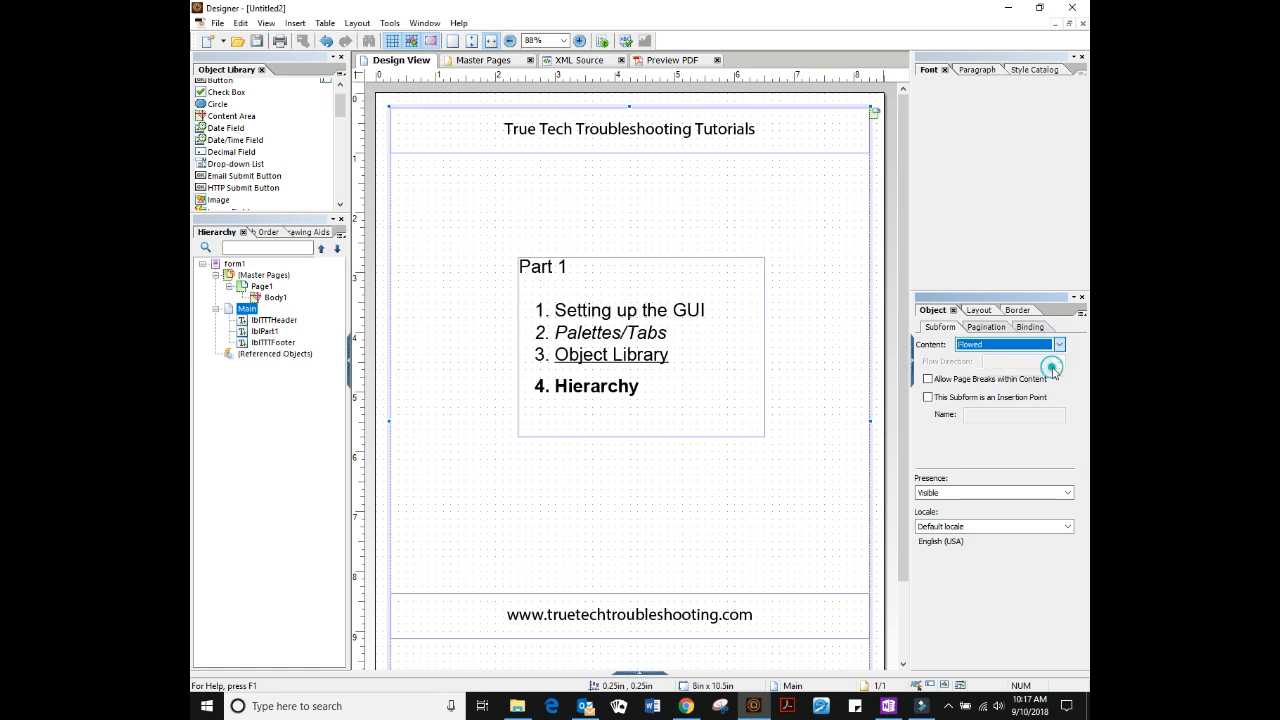
{"action": "left_click", "coordinate": [215, 310]}
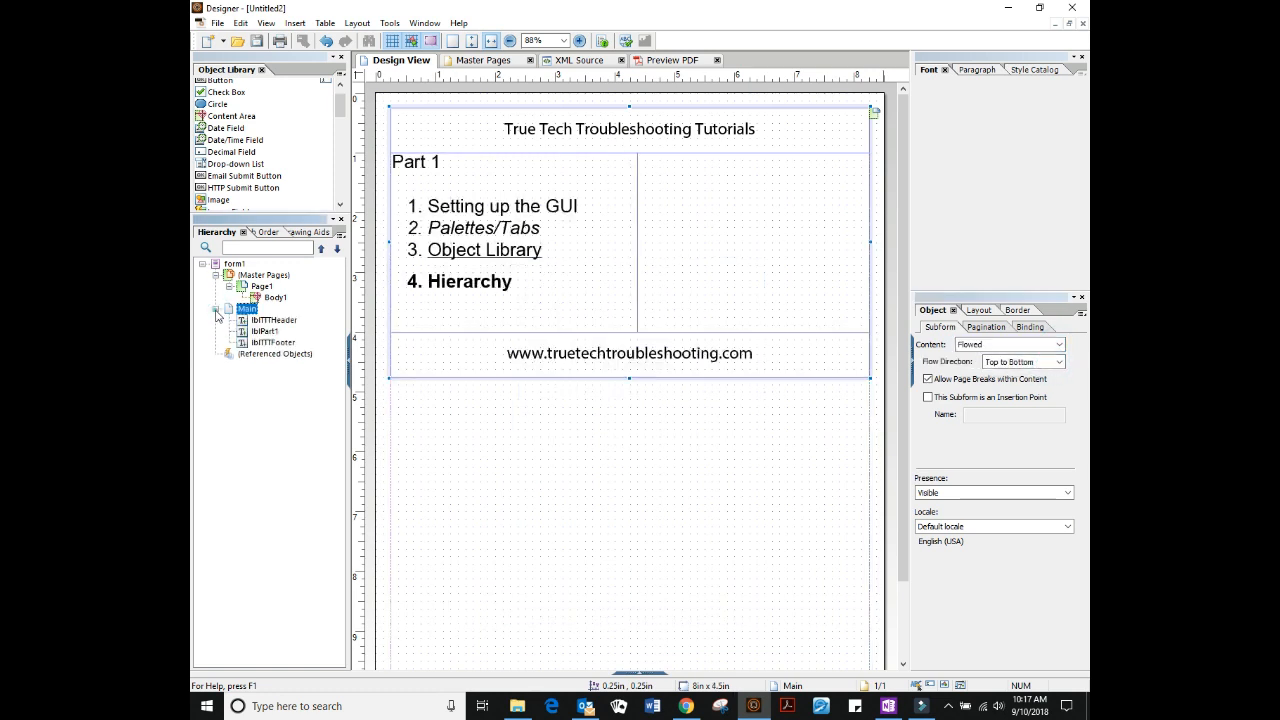
{"action": "left_click_drag", "start_coordinate": [272, 320], "coordinate": [277, 348]}
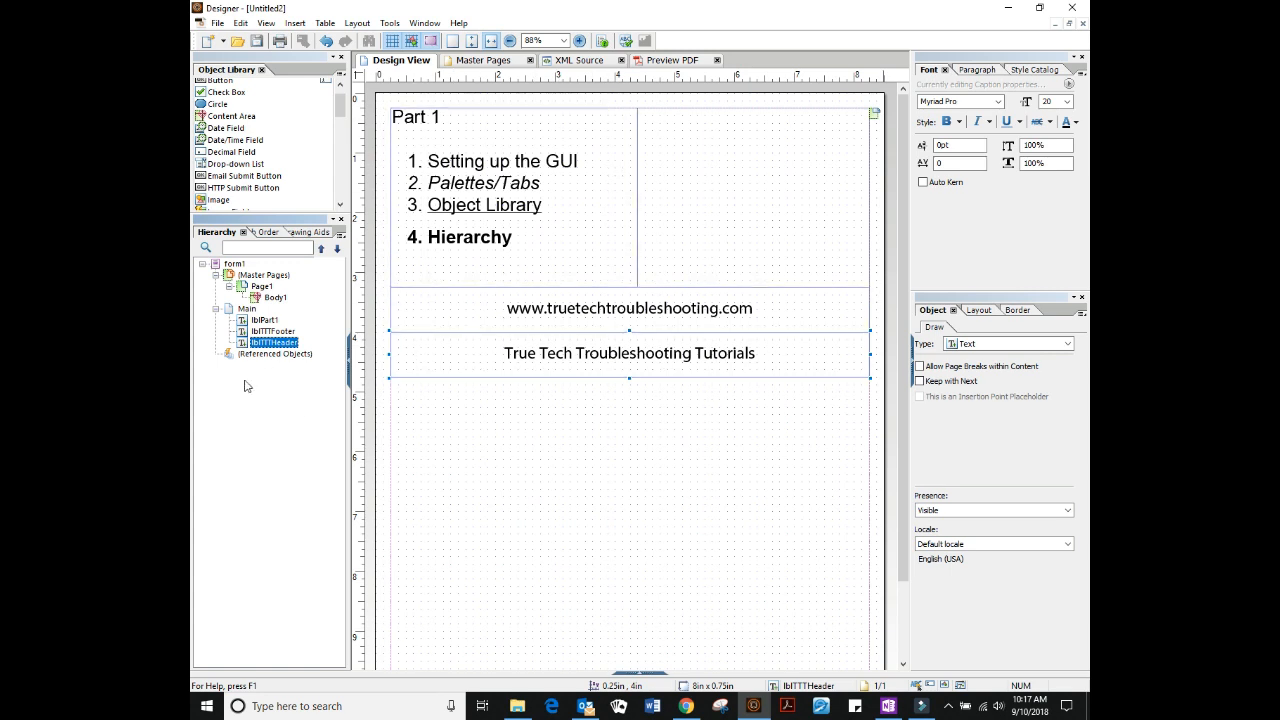
{"action": "left_click_drag", "start_coordinate": [267, 331], "coordinate": [289, 317]}
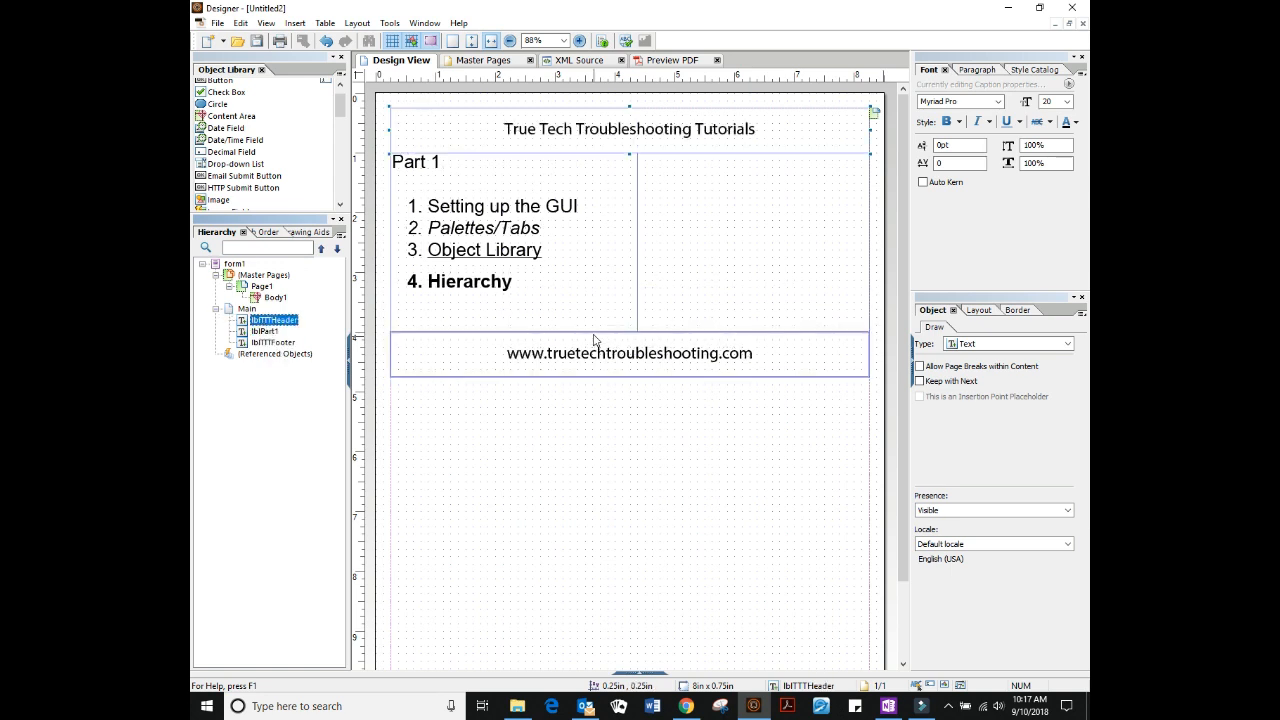
Set the Main subform's content back to Positioned.
{"action": "left_click", "coordinate": [247, 309]}
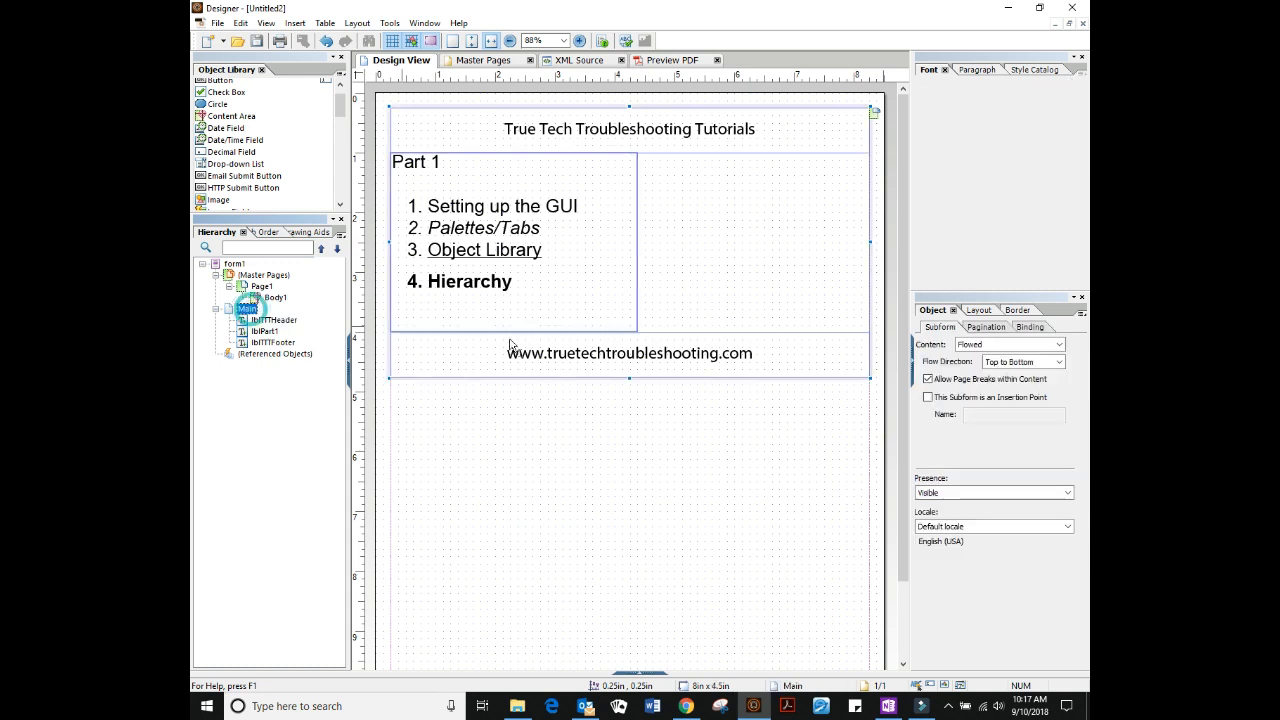
{"action": "left_click", "coordinate": [1030, 344]}
{"action": "left_click", "coordinate": [1006, 358]}
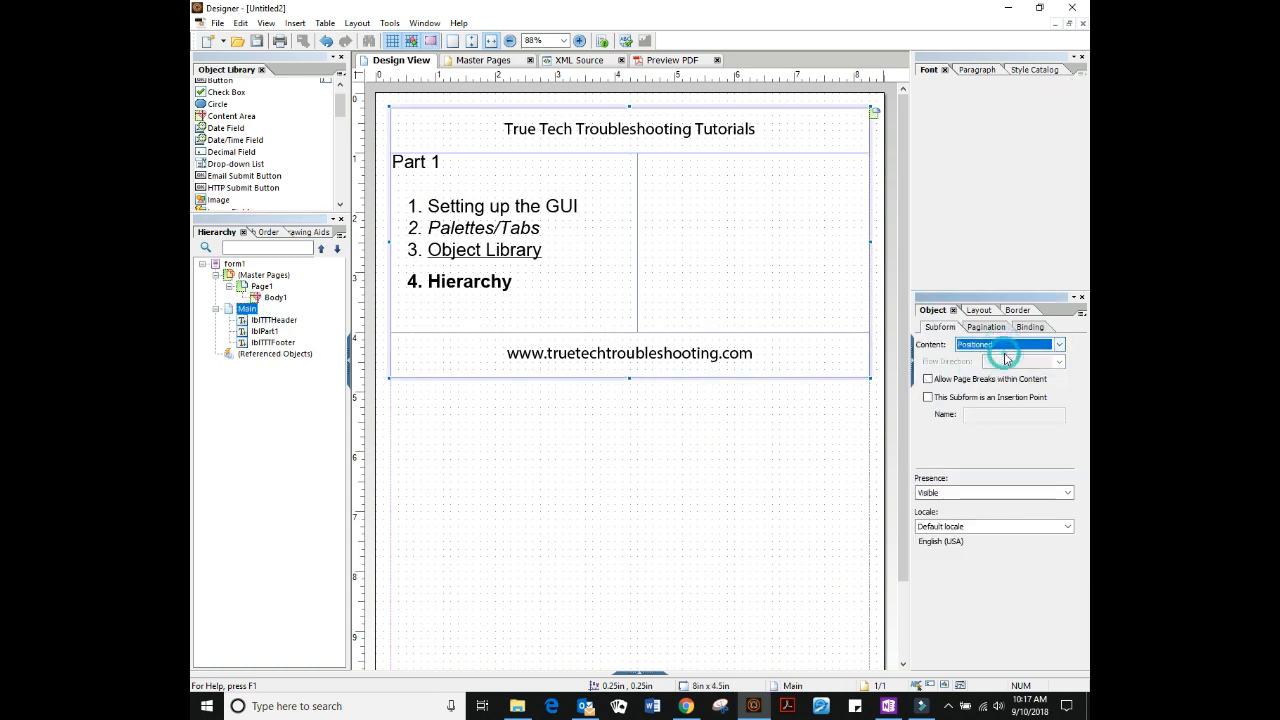
Move lblTTTFooter out of the Main subform and return it as Main's last object.
{"action": "left_click", "coordinate": [787, 351]}
{"action": "left_click_drag", "start_coordinate": [790, 428], "coordinate": [786, 589]}
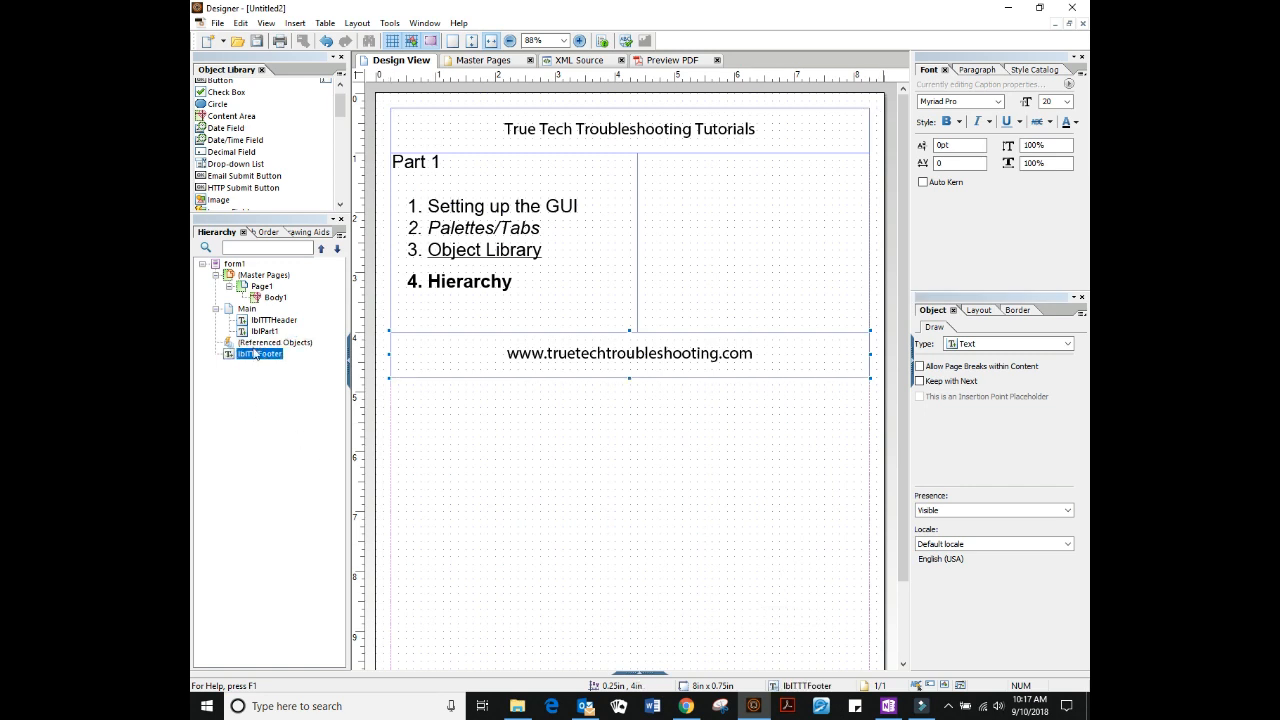
{"action": "left_click_drag", "start_coordinate": [257, 355], "coordinate": [252, 335]}
{"action": "left_click", "coordinate": [250, 310]}
{"action": "left_click", "coordinate": [253, 343]}
{"action": "left_click", "coordinate": [778, 346]}
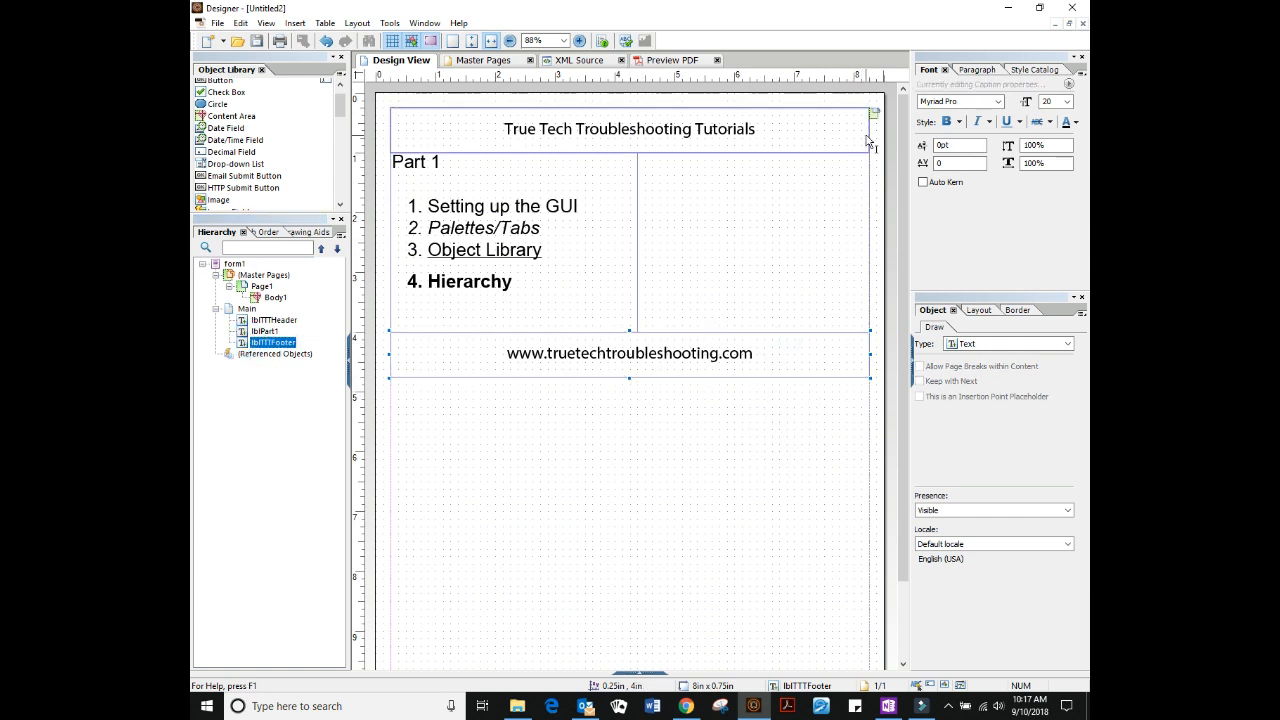
Move the footer to about 7.75 in down the page and the Part 1 text block to about 2 in, 2.5 in.
{"action": "left_click", "coordinate": [837, 166]}
{"action": "left_click_drag", "start_coordinate": [630, 379], "coordinate": [604, 662]}
{"action": "left_click_drag", "start_coordinate": [808, 272], "coordinate": [814, 495]}
{"action": "scroll", "coordinate": [906, 342], "scroll_direction": "up", "scroll_amount": 3}
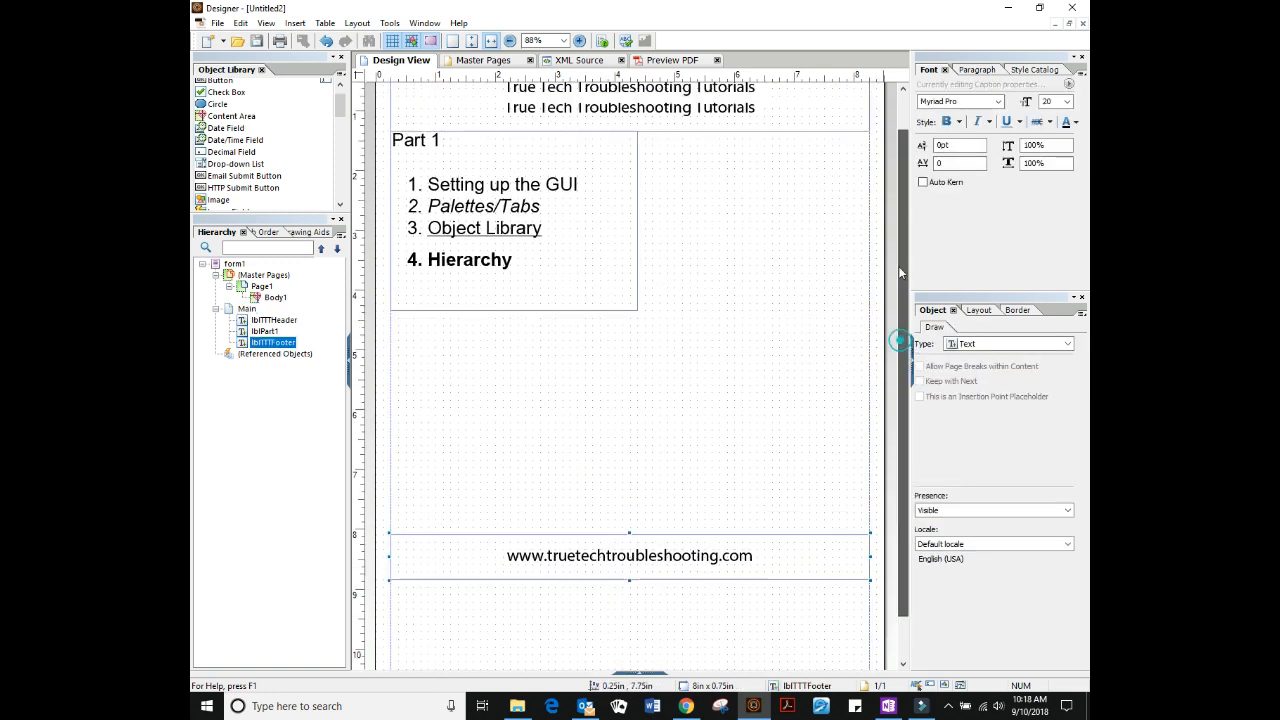
{"action": "left_click_drag", "start_coordinate": [568, 264], "coordinate": [666, 353]}
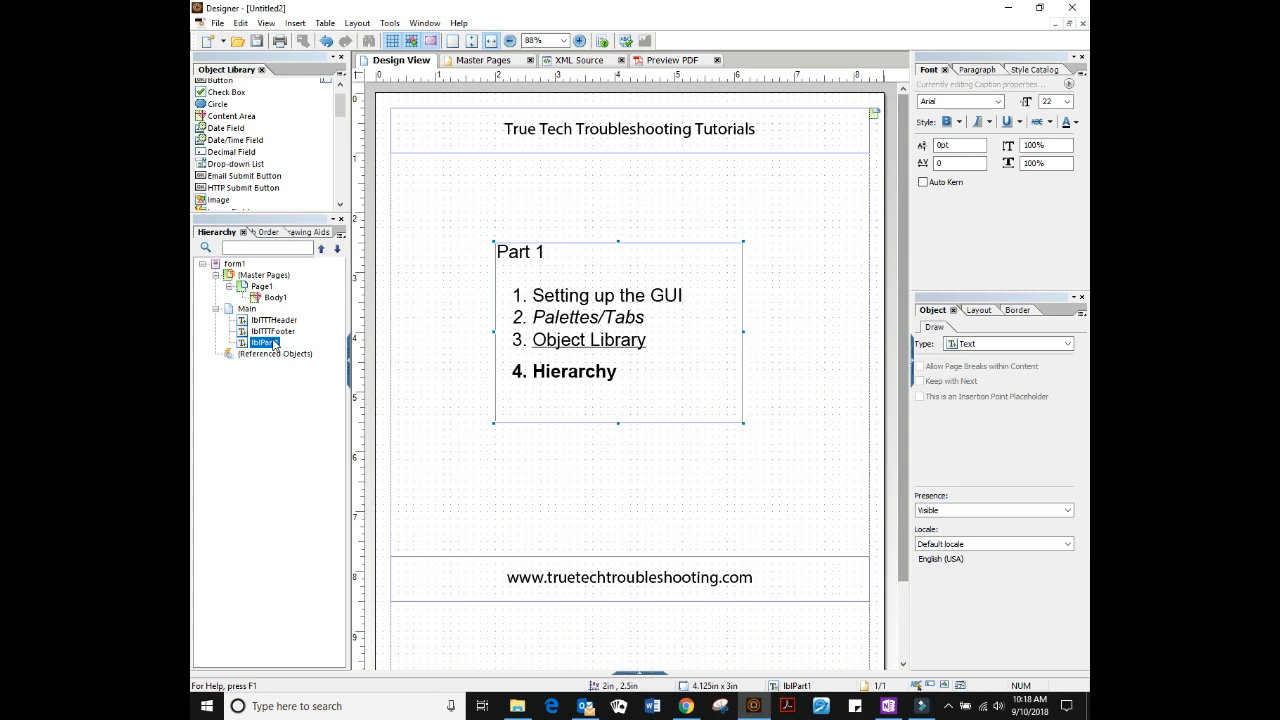
Order lblPart1 between lblTTTHeader and lblTTTFooter in the hierarchy and check the matching top-to-bottom order of the objects on the page.
{"action": "left_click_drag", "start_coordinate": [278, 343], "coordinate": [276, 330]}
{"action": "left_click", "coordinate": [531, 126]}
{"action": "left_click", "coordinate": [575, 278]}
{"action": "left_click", "coordinate": [575, 582]}
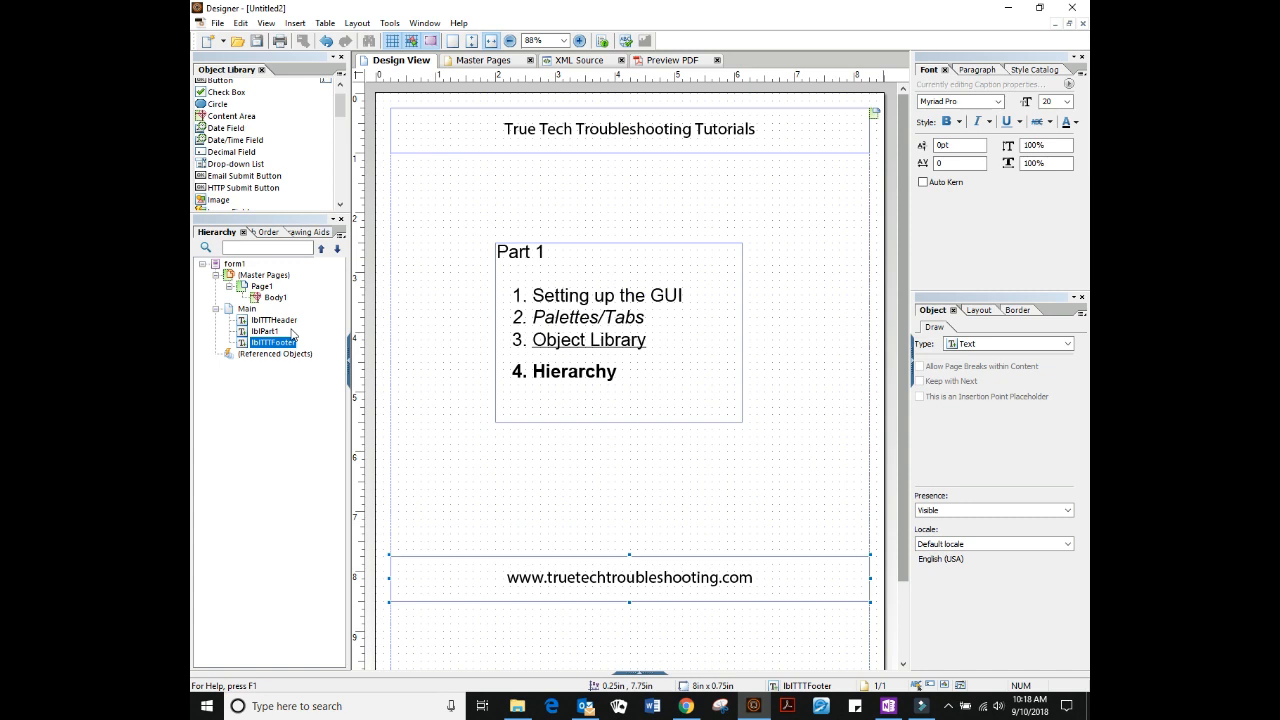
{"action": "mouse_move", "coordinate": [275, 345]}
{"action": "left_mouse_down"}
{"action": "mouse_move", "coordinate": [271, 331]}
{"action": "mouse_move", "coordinate": [276, 348]}
{"action": "left_mouse_up"}
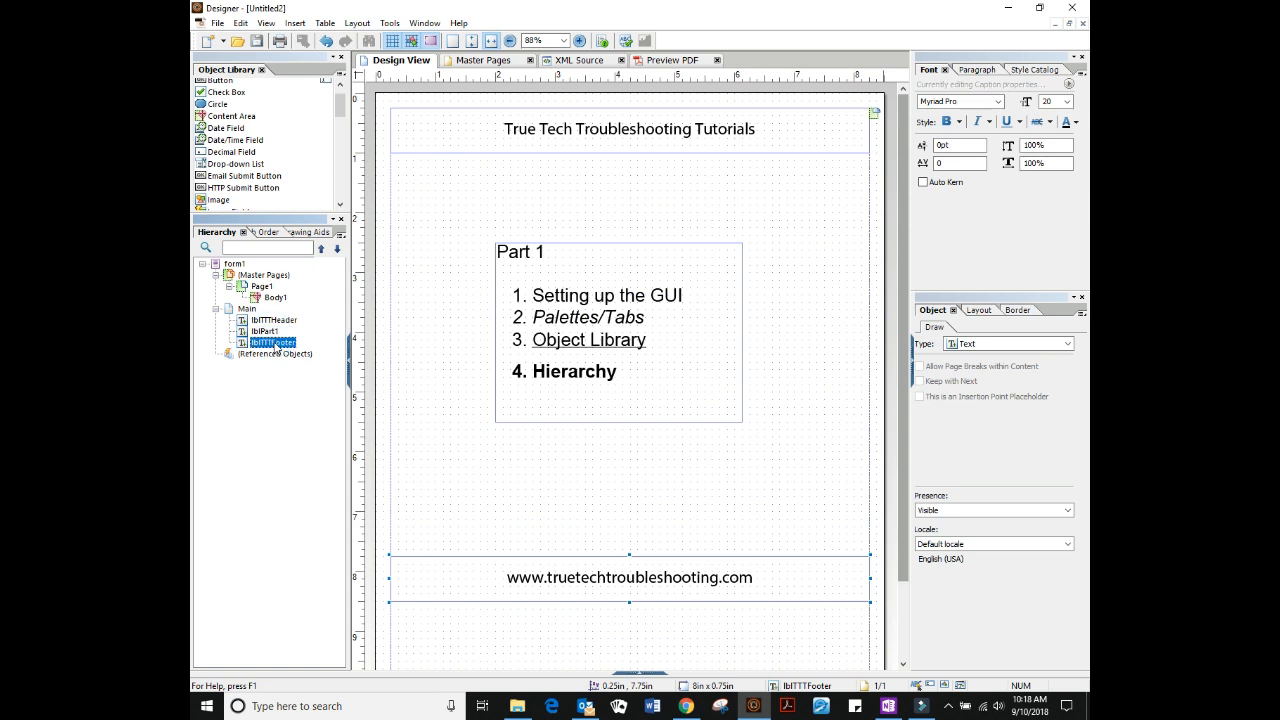
{"action": "left_click", "coordinate": [698, 513]}
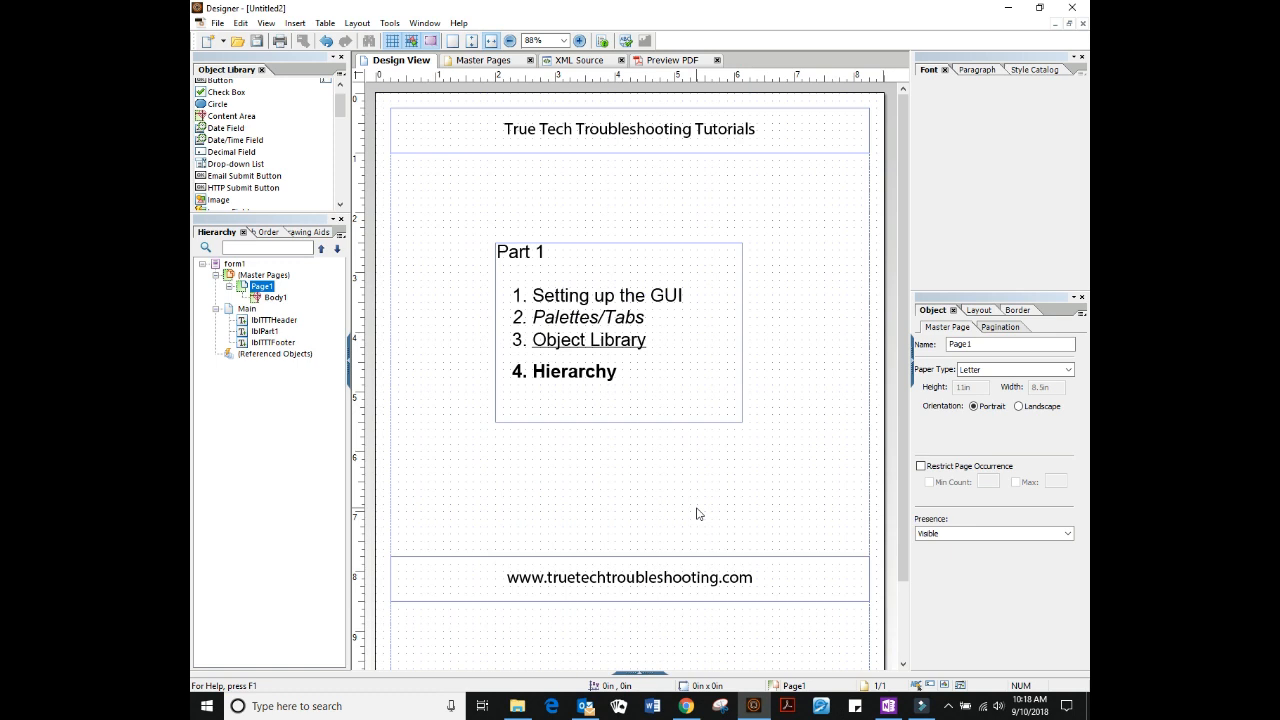